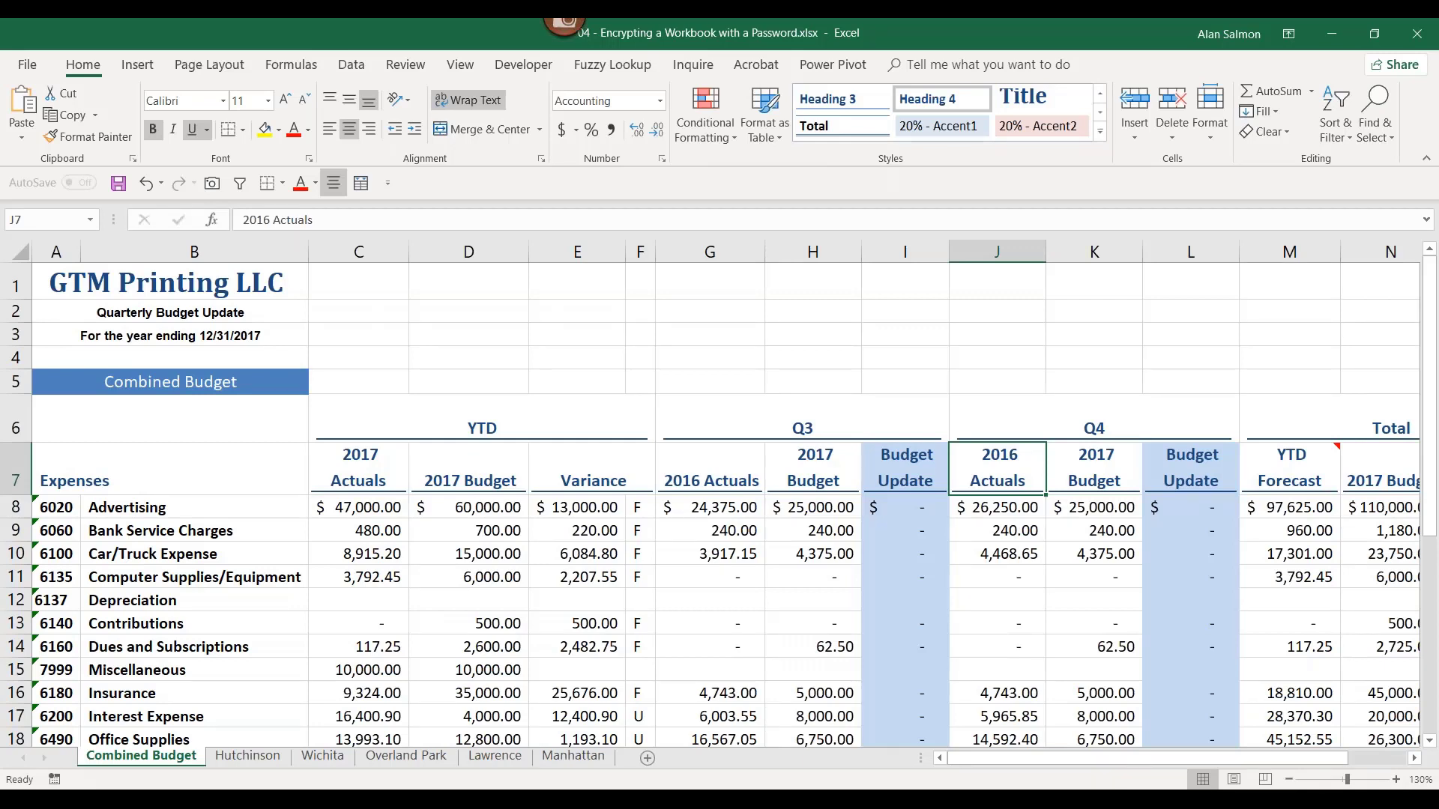
Step: Show the Protect Workbook options on the File Info page
click(27, 66)
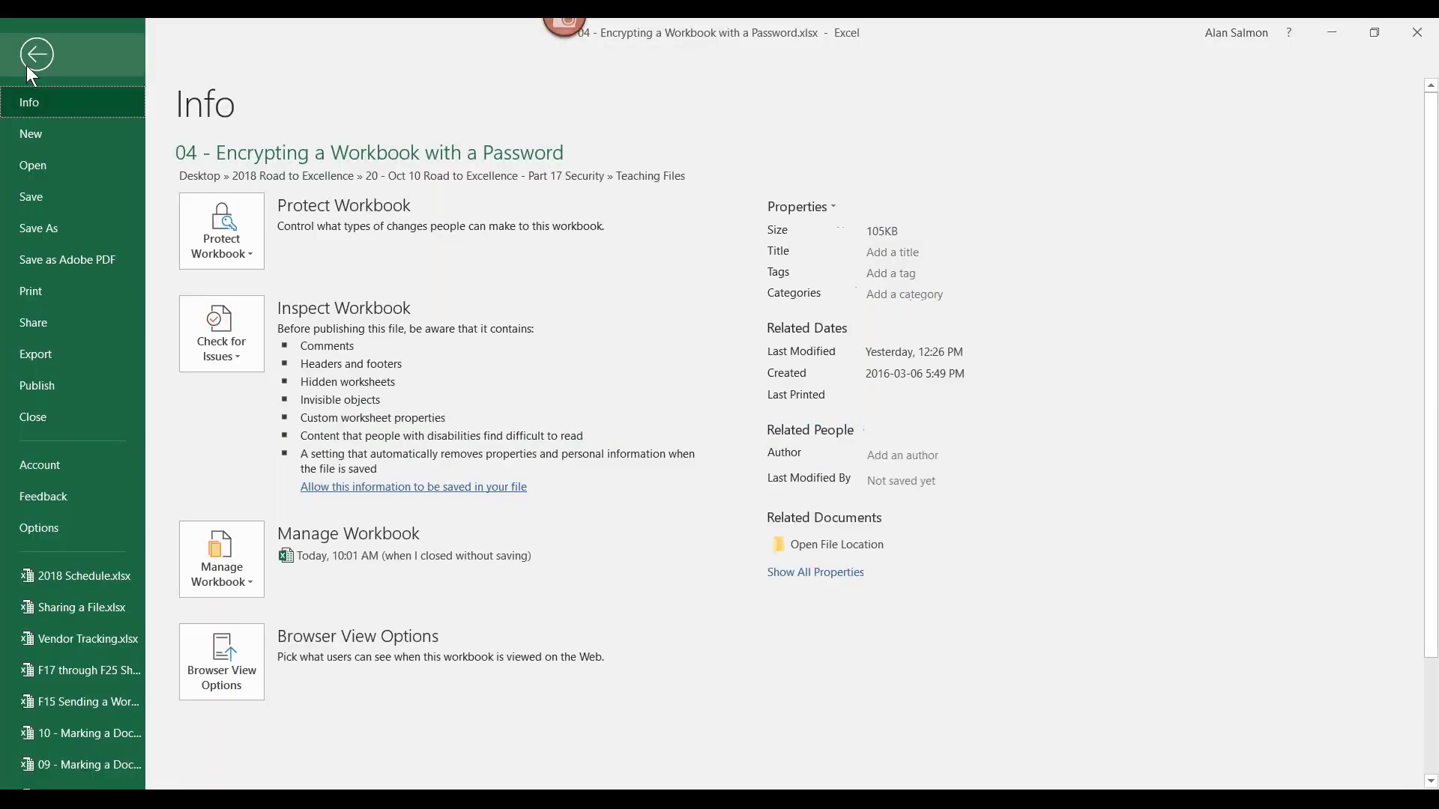
click(225, 227)
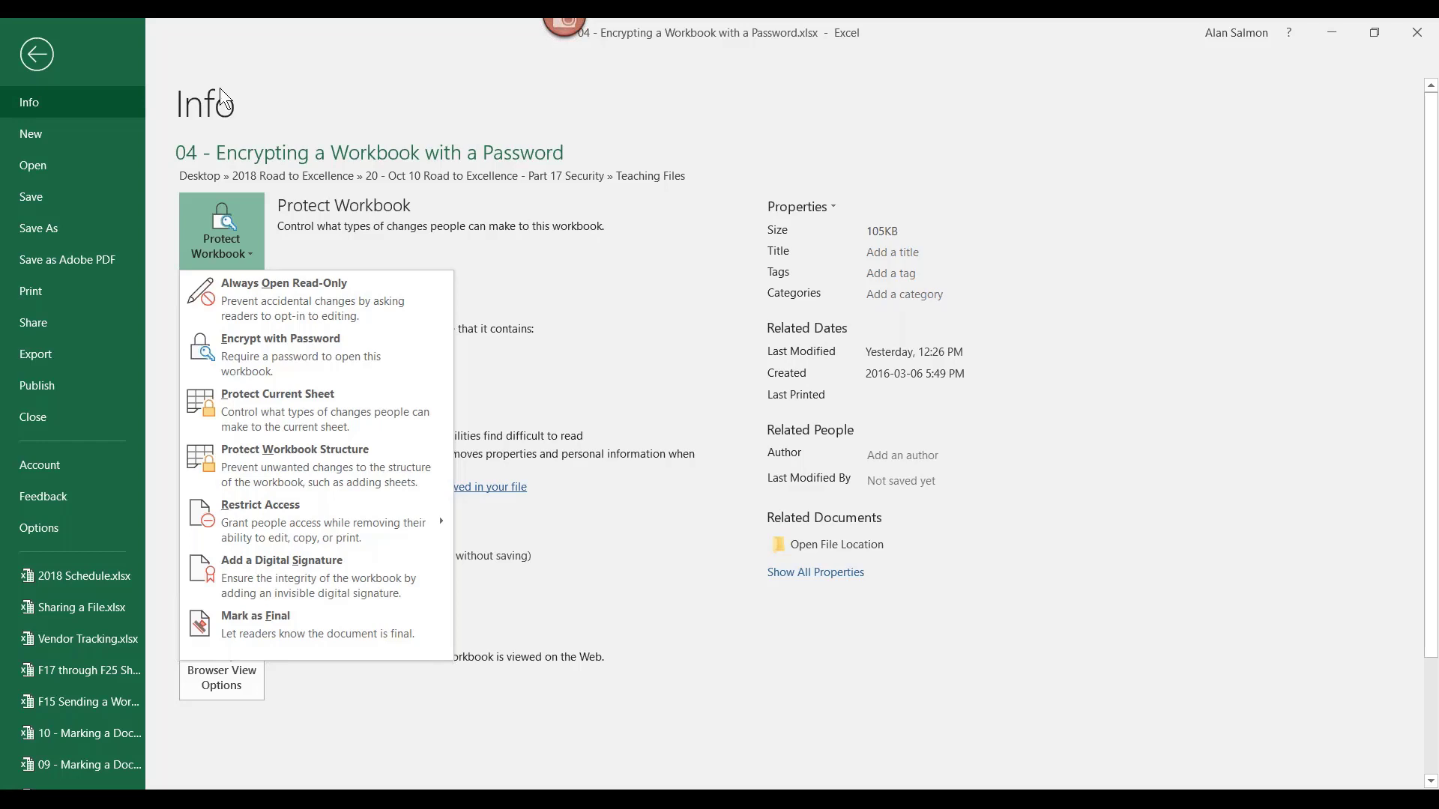
Step: Choose Encrypt with Password, move the Encrypt Document dialog aside and enter the encryption password
click(302, 339)
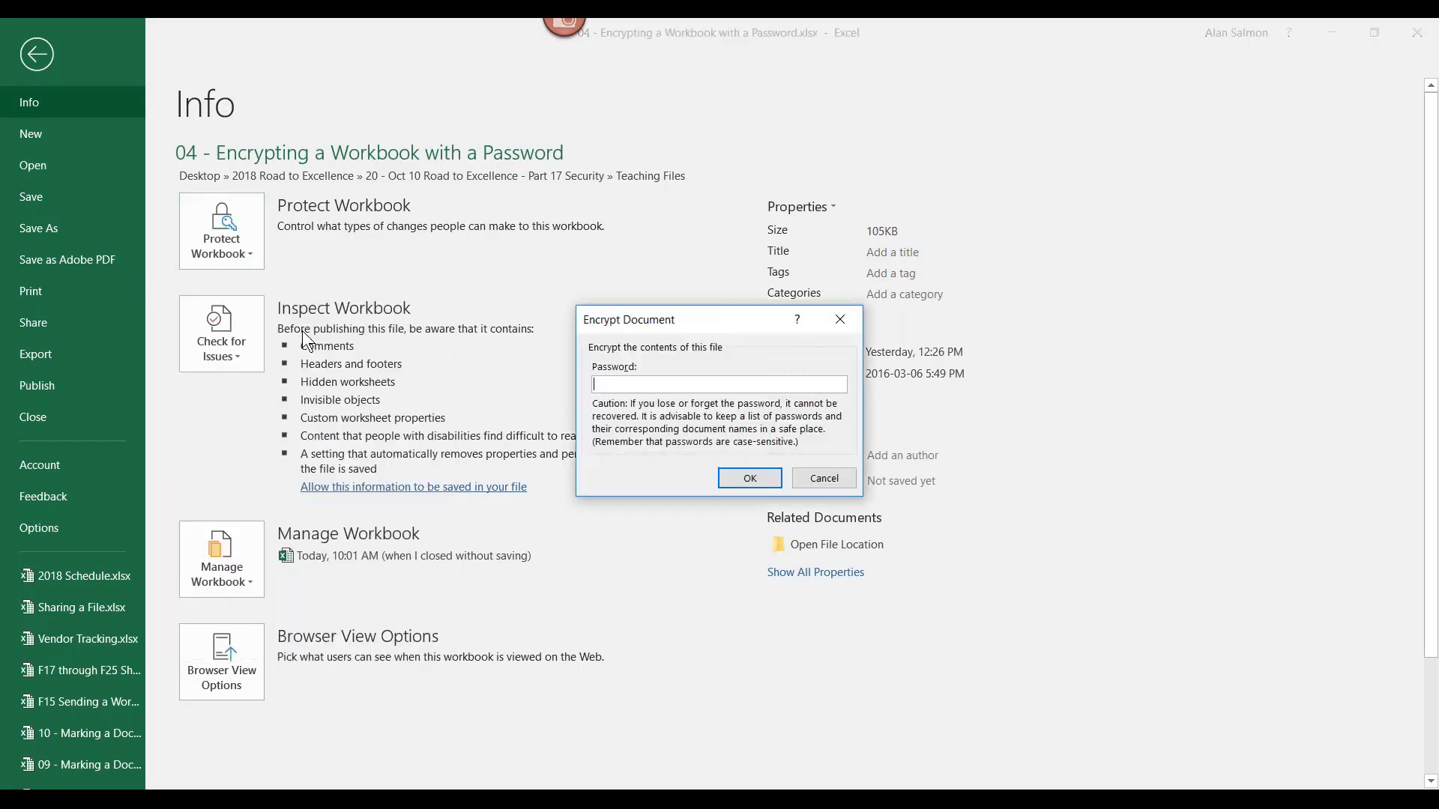
drag(717, 314, 609, 118)
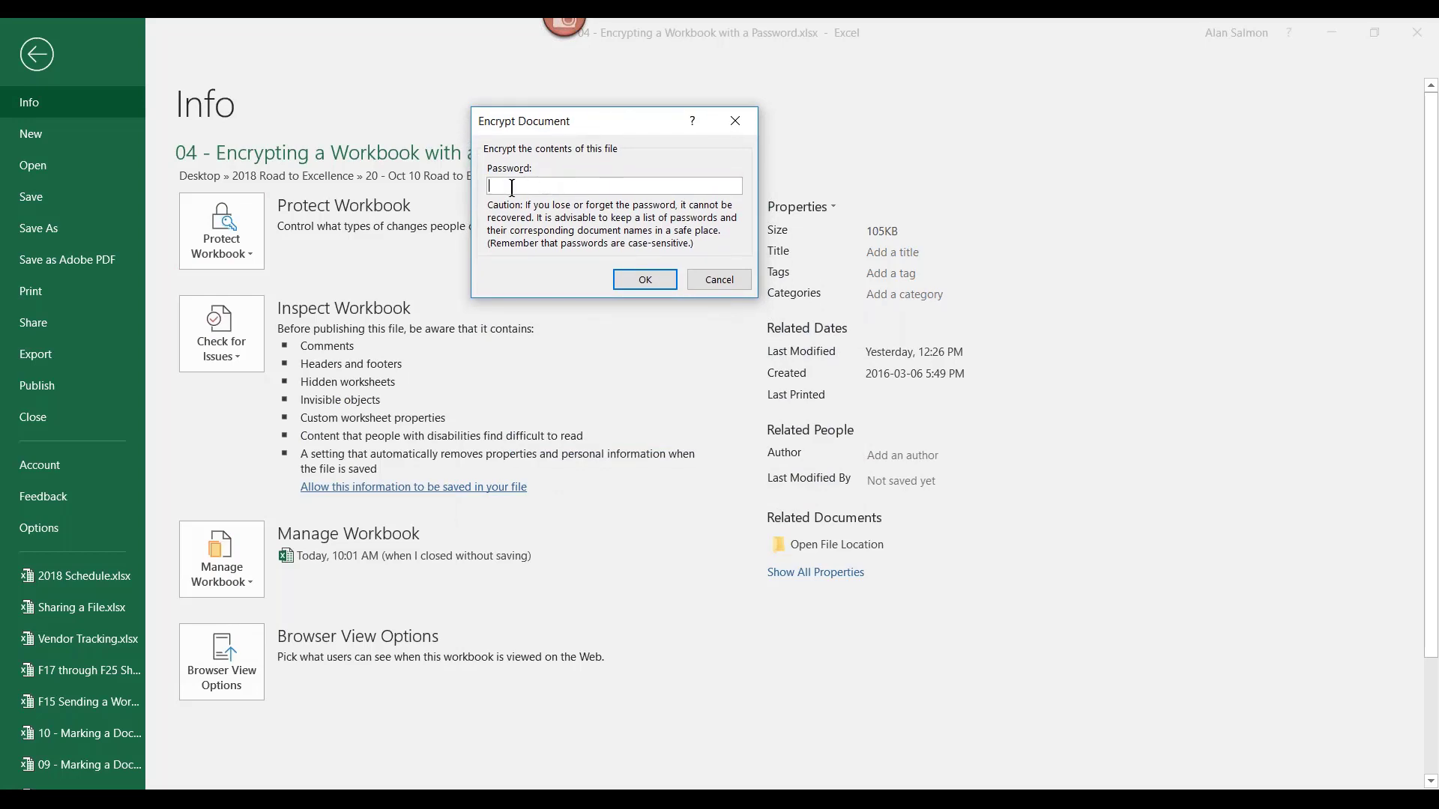
text(password)
Step: Re-enter the password in Confirm Password, accept it, and save the encrypted workbook
click(646, 276)
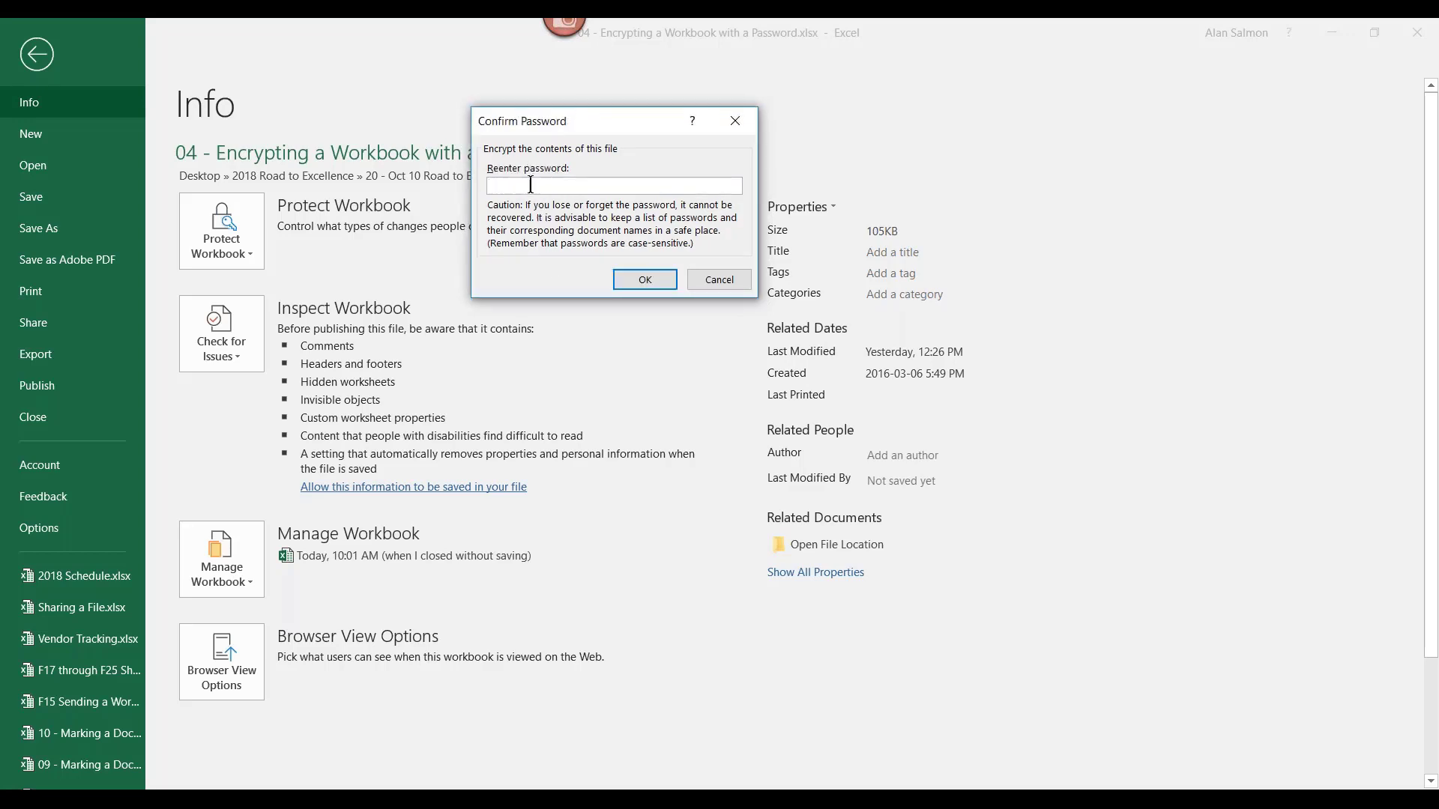
text(abcsword)
click(643, 278)
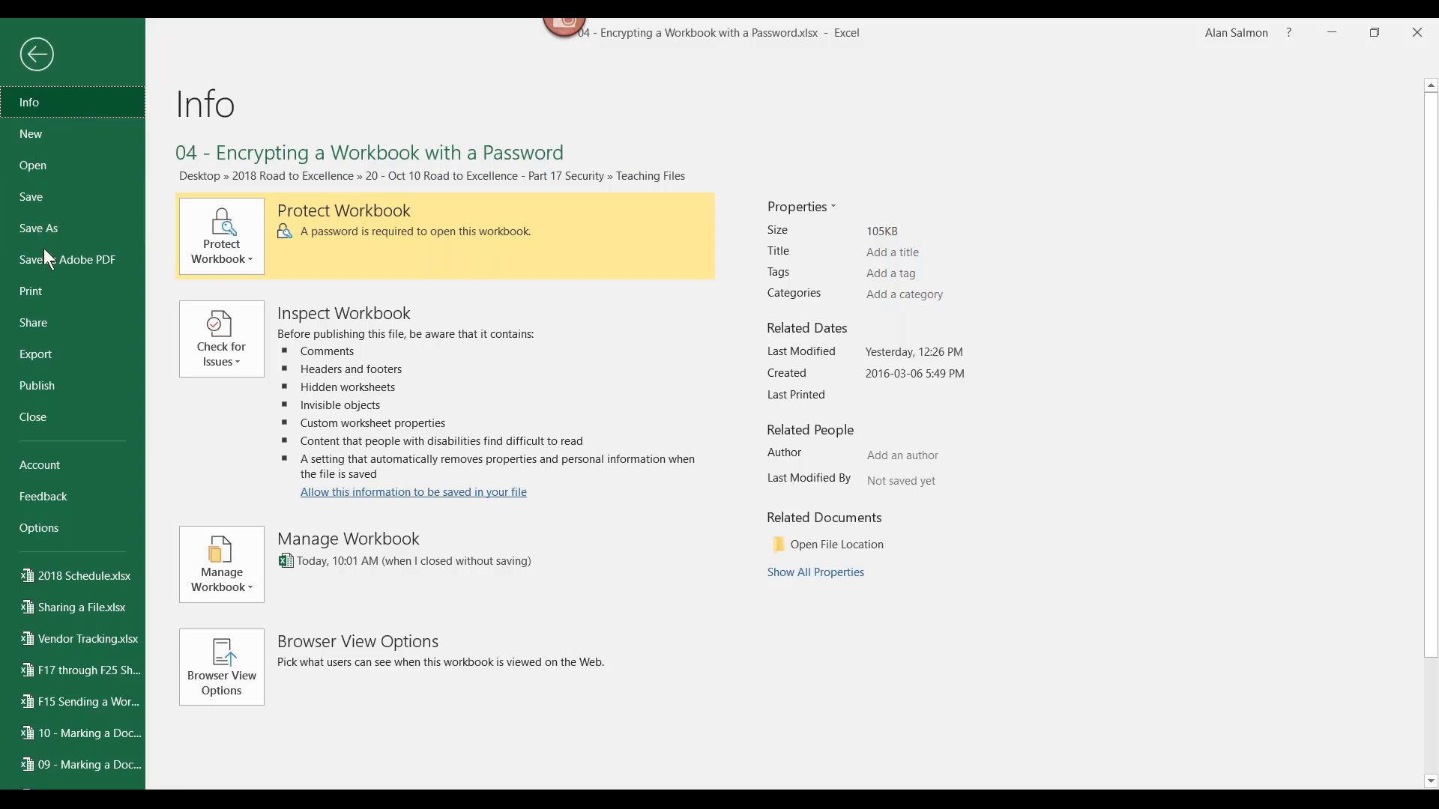
click(38, 198)
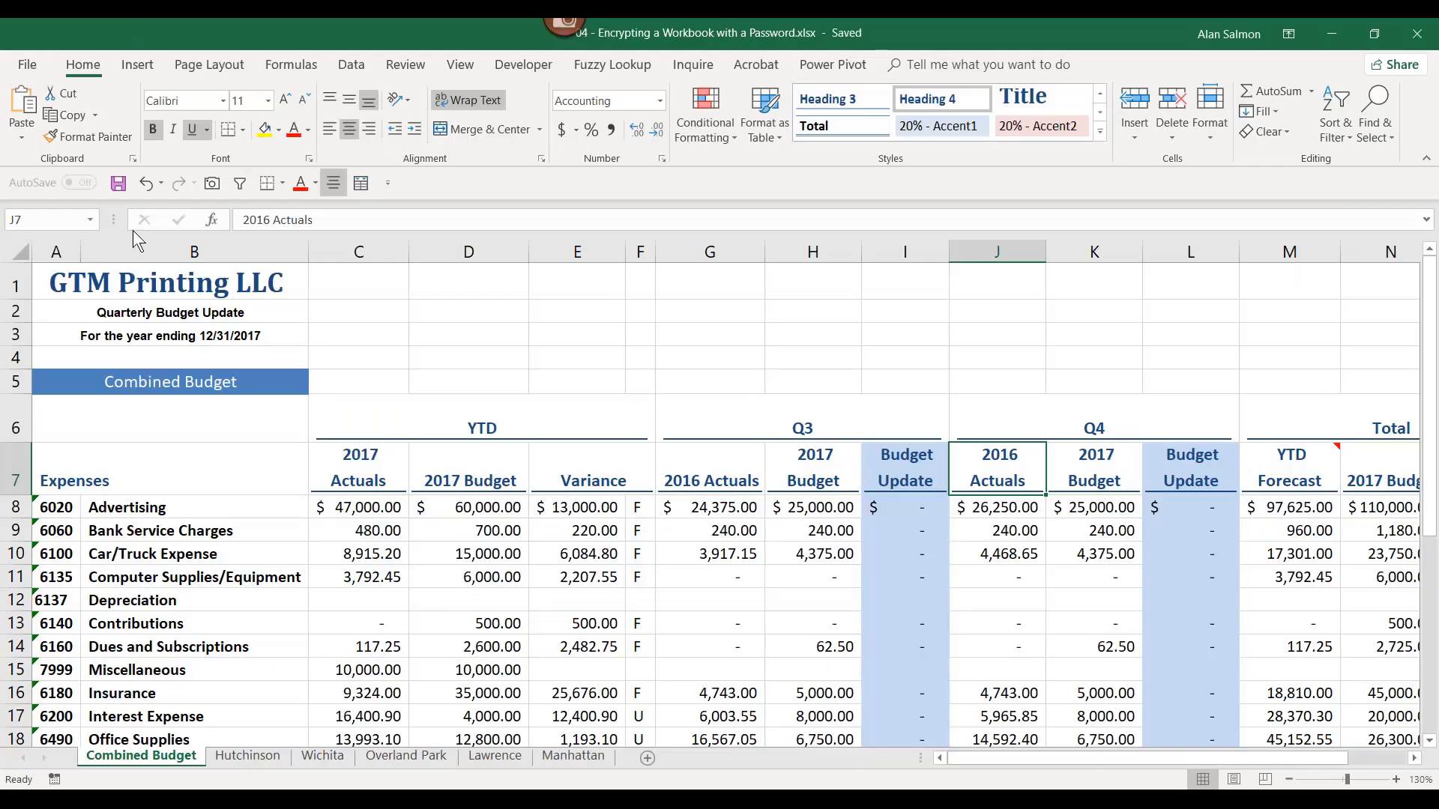
Step: Close the encrypted budget workbook, reopen it and enter its password to open it
click(1426, 45)
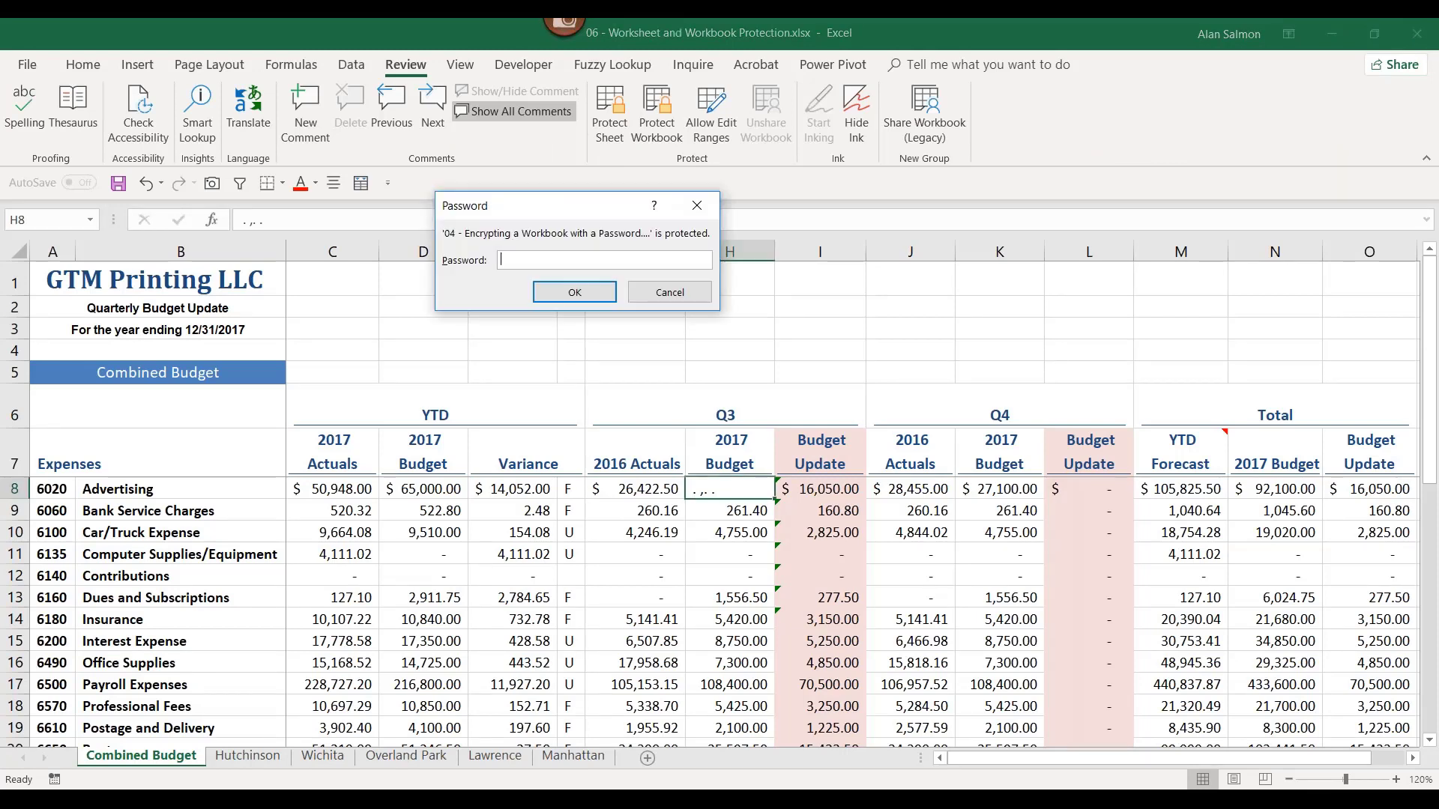
text(•••••••)
click(573, 293)
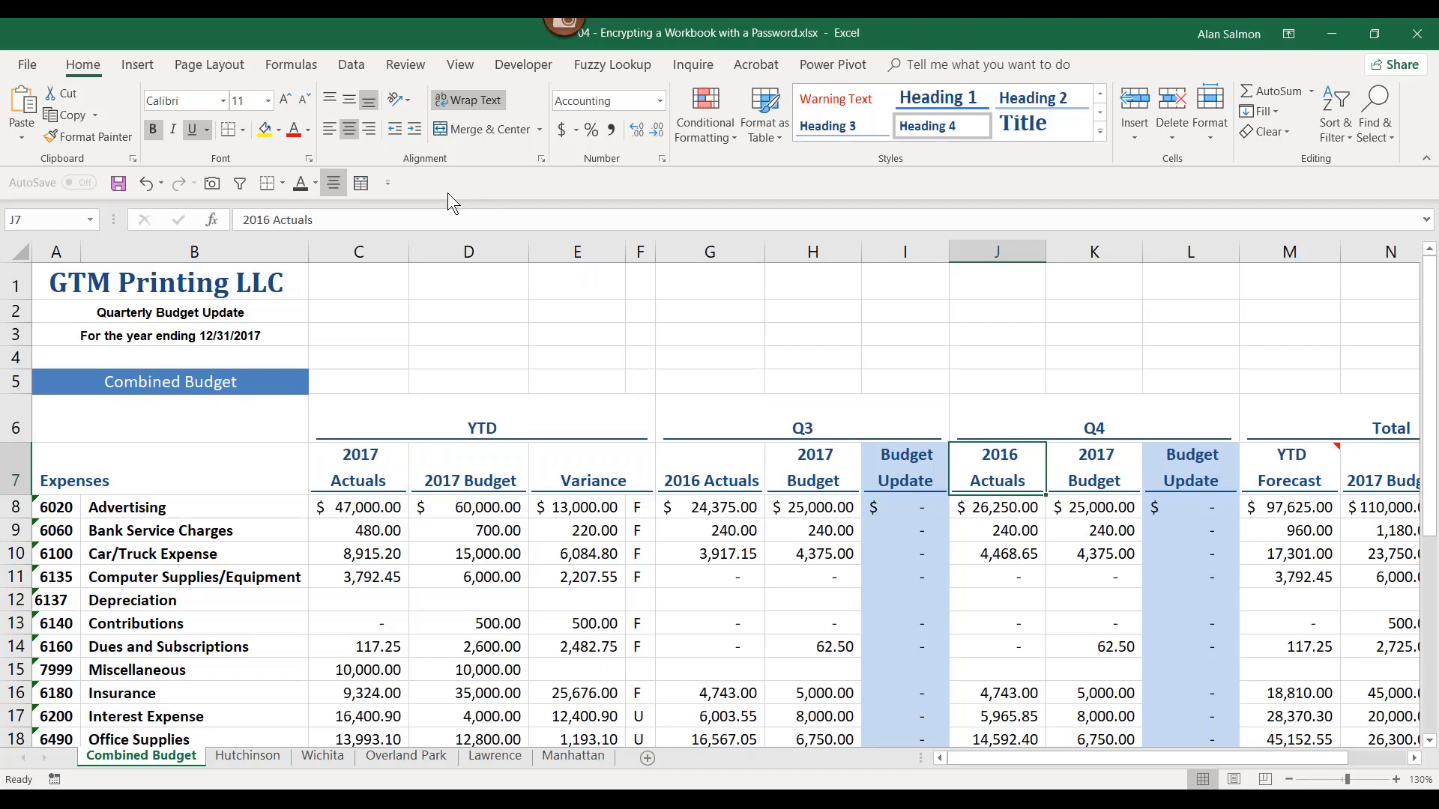
Step: Reopen Encrypt with Password from File Info and delete the existing masked password
click(25, 66)
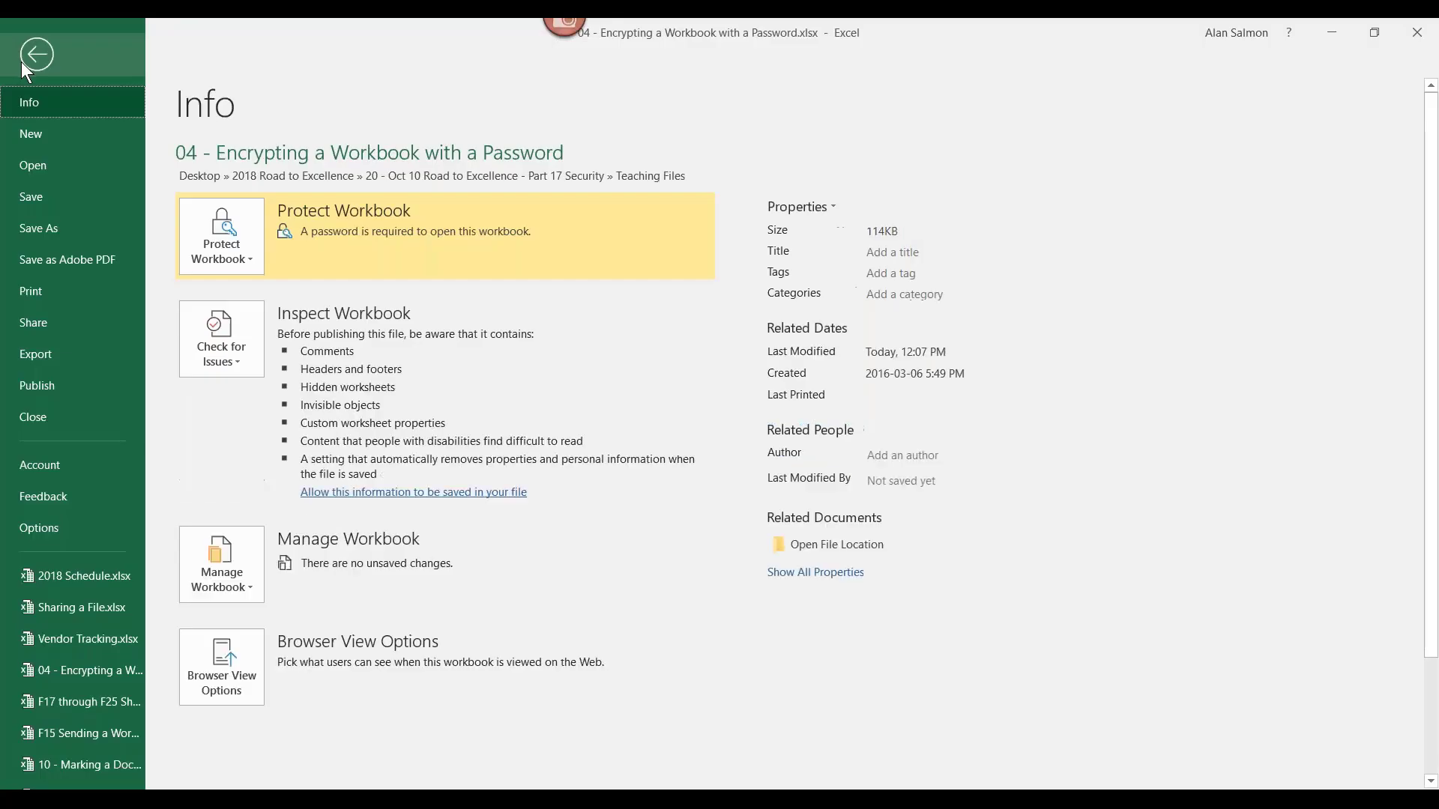
click(237, 247)
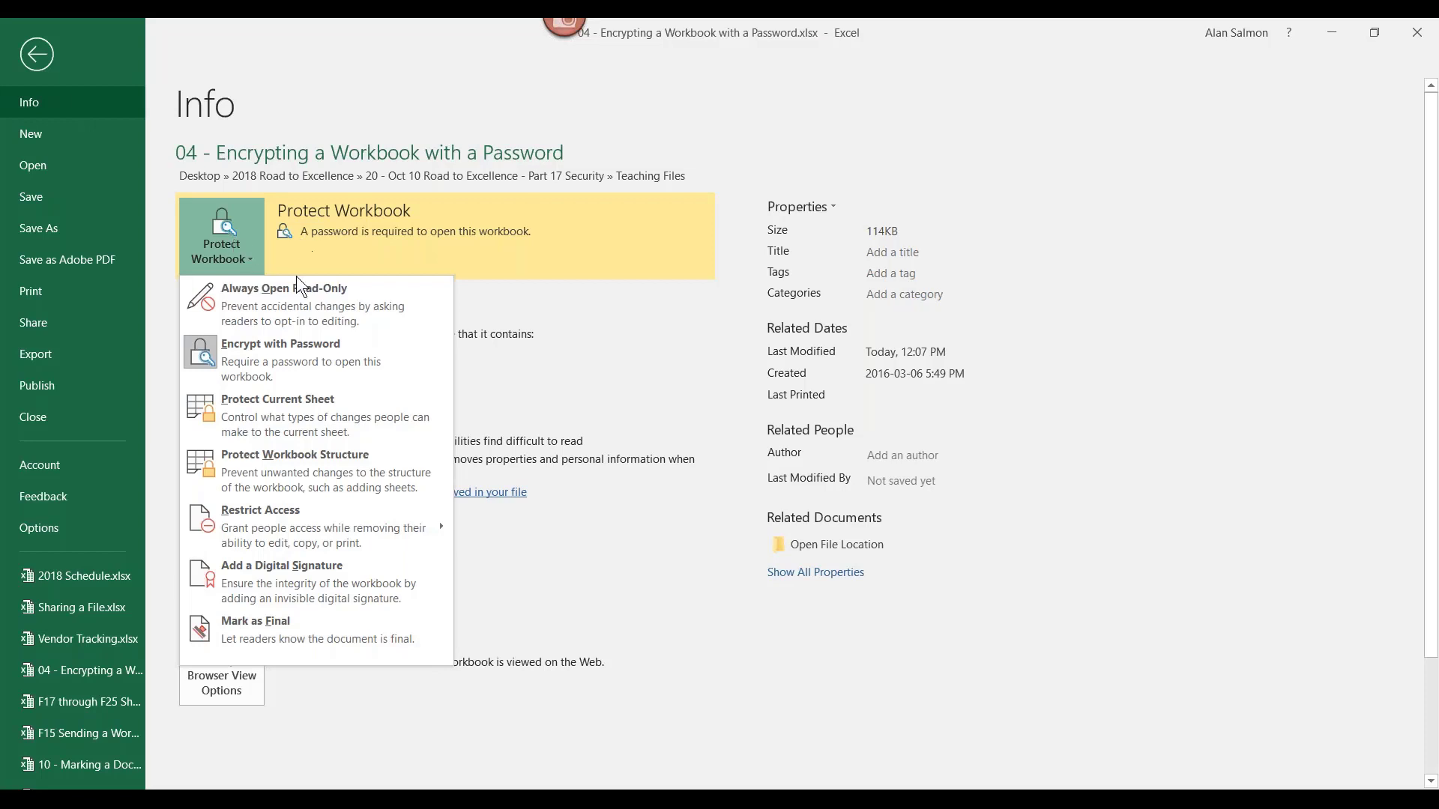
click(273, 363)
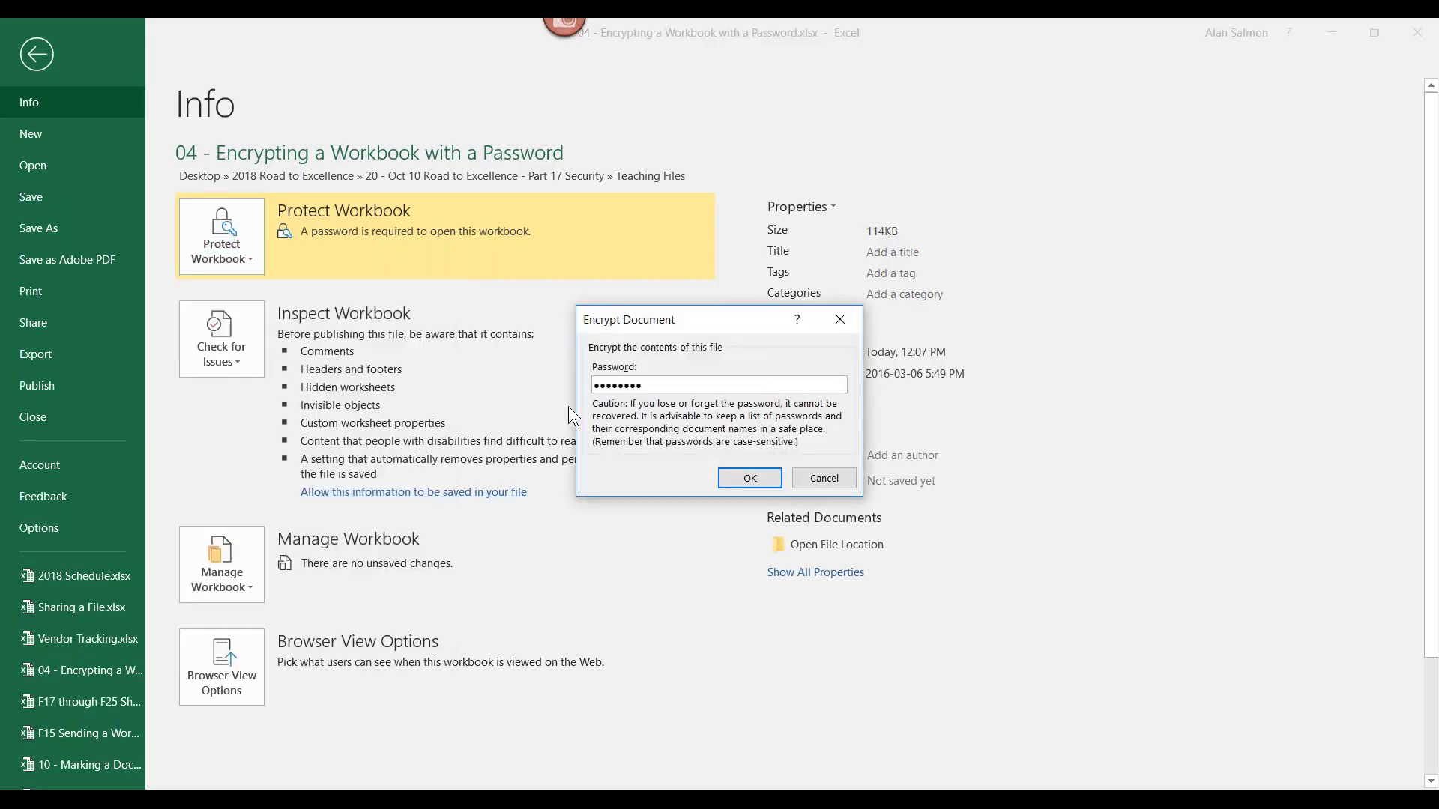
drag(666, 385, 538, 379)
key(BackSpace)
Step: Cancel the encryption change and switch through taskbar previews to the 07, then the 06 workbook
click(847, 480)
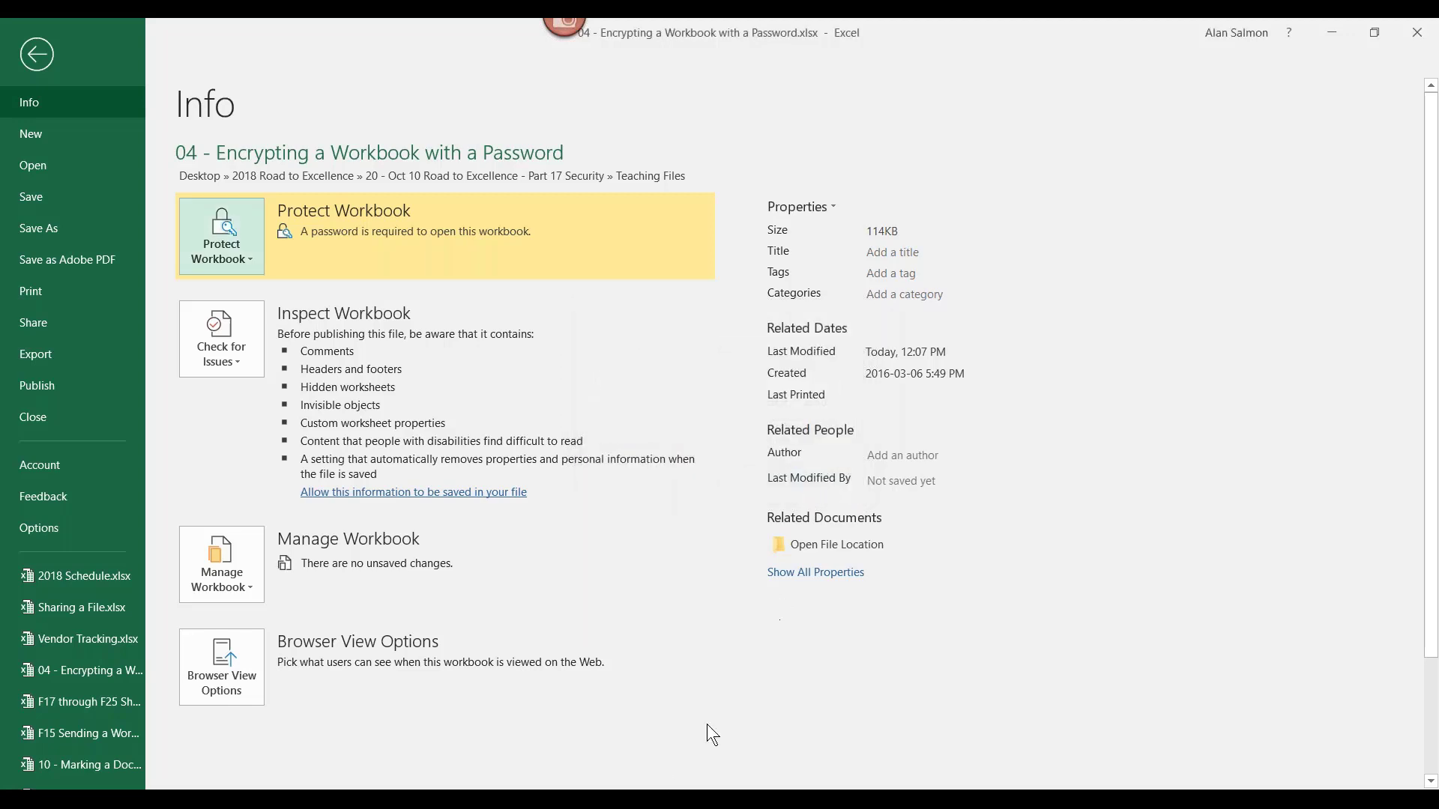
mouse_move(669, 783)
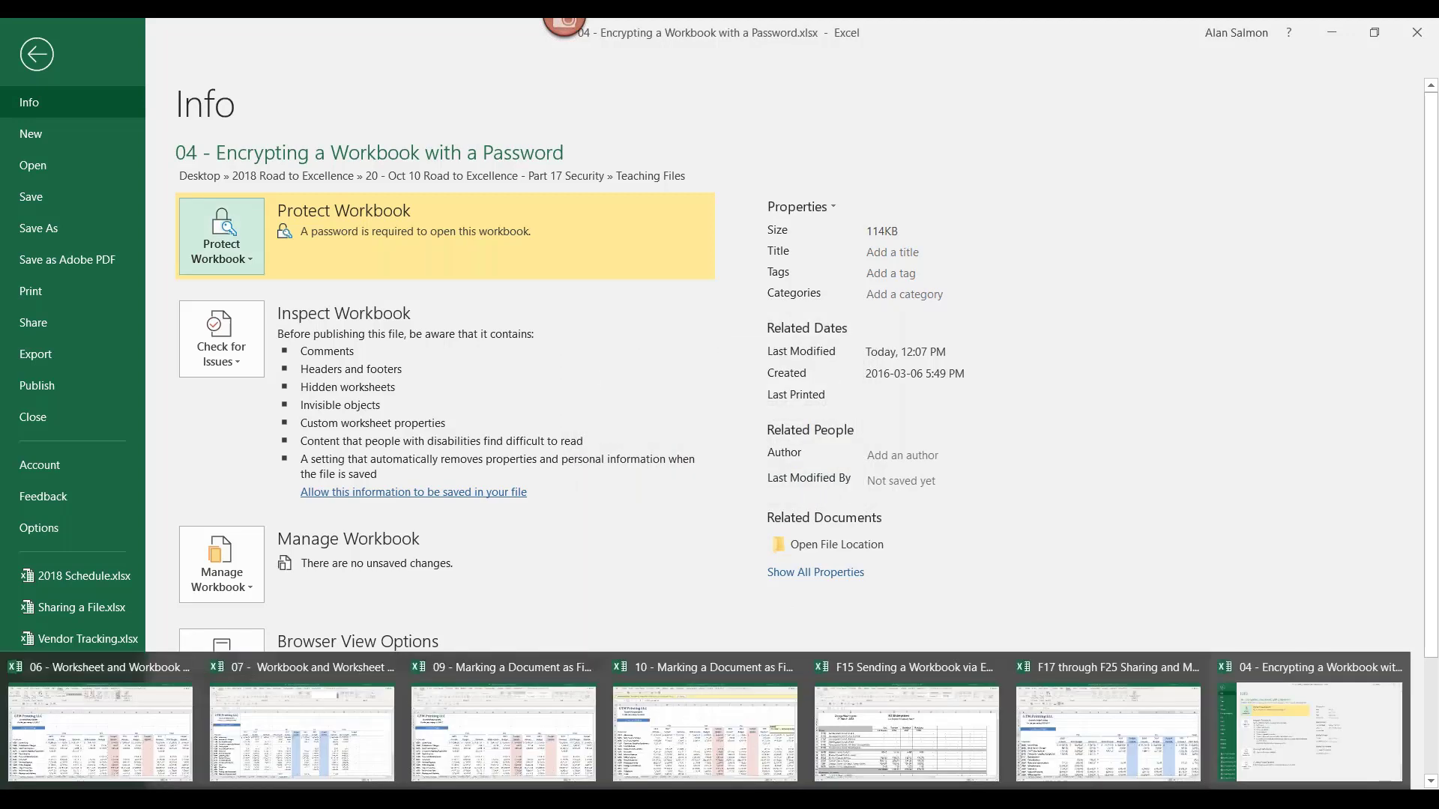
click(346, 700)
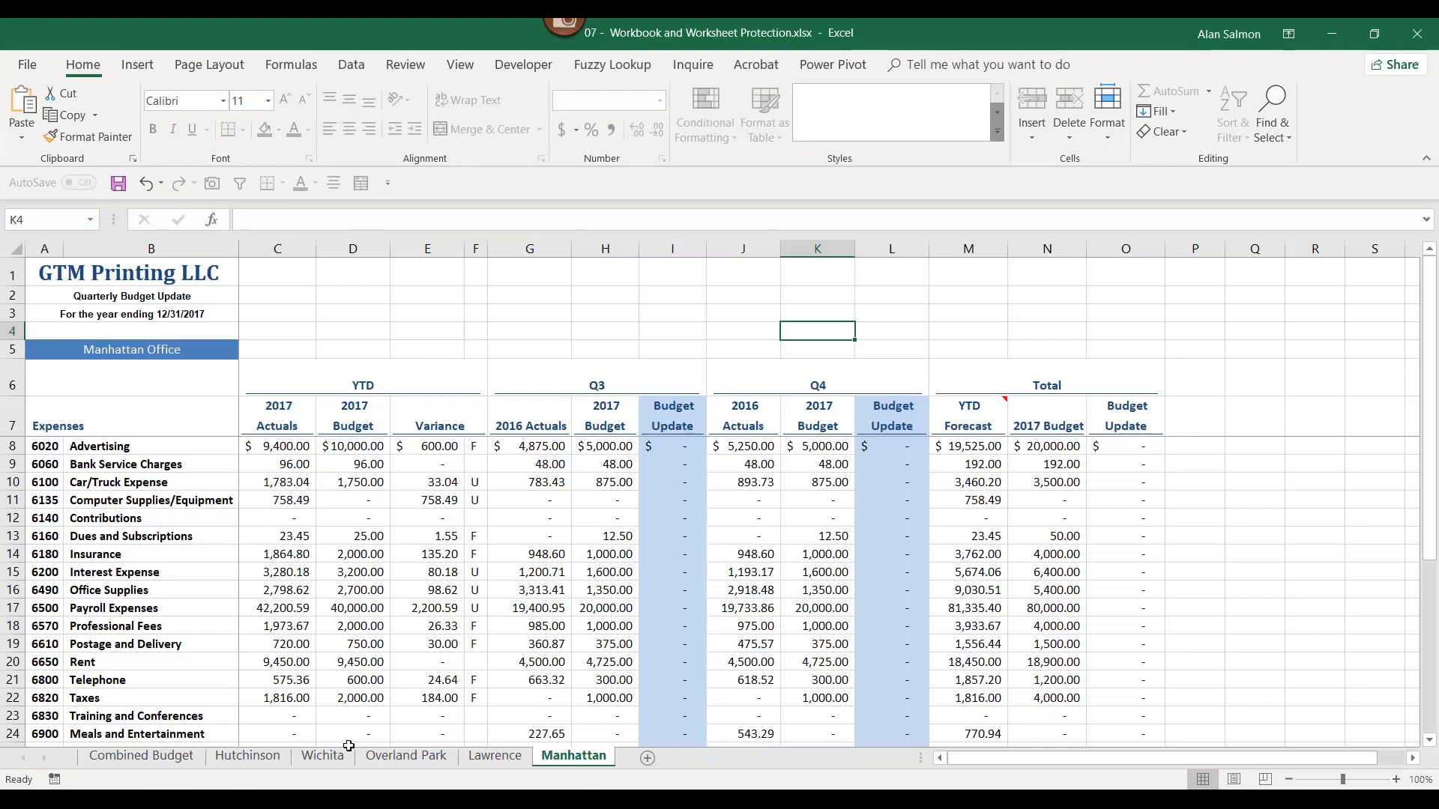
click(669, 795)
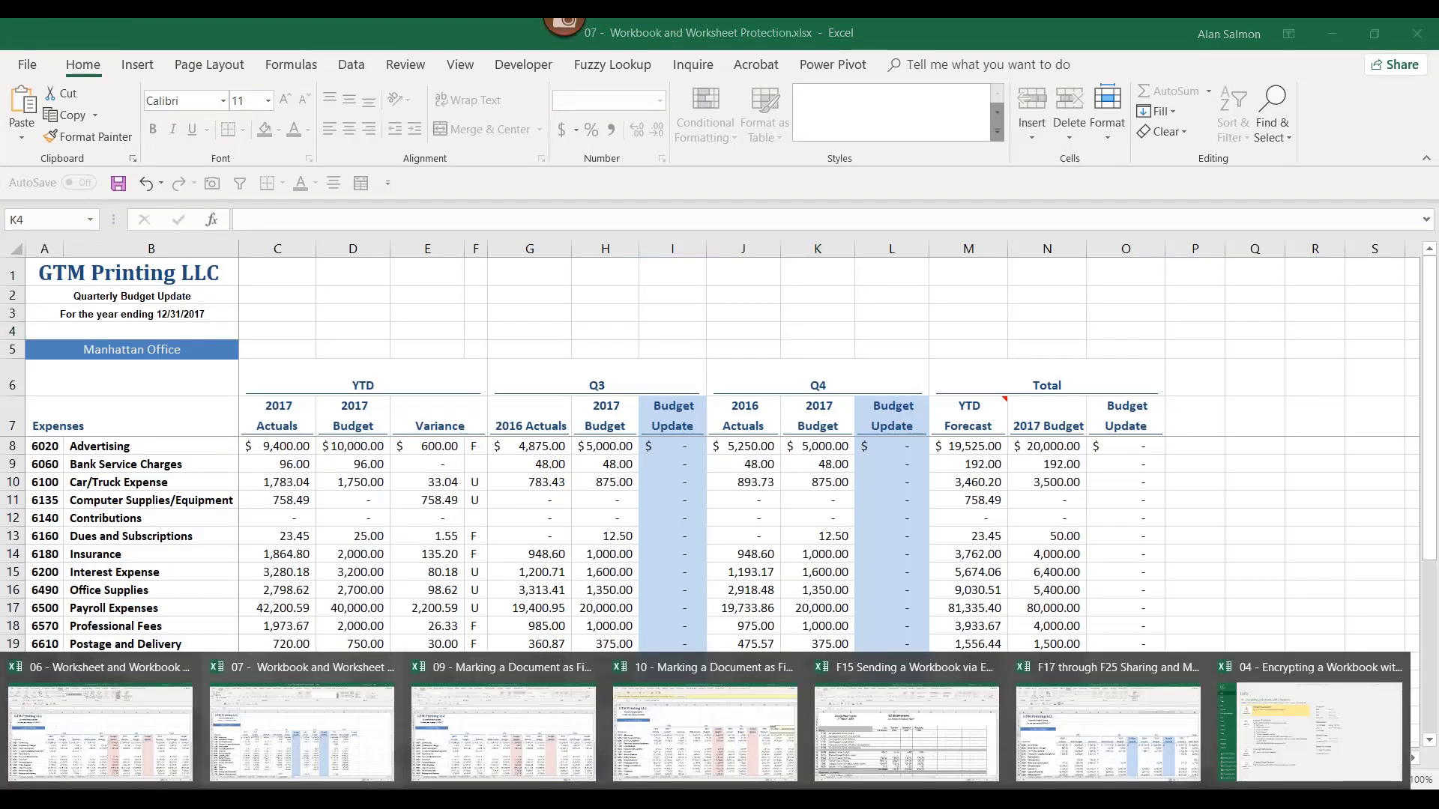
click(166, 704)
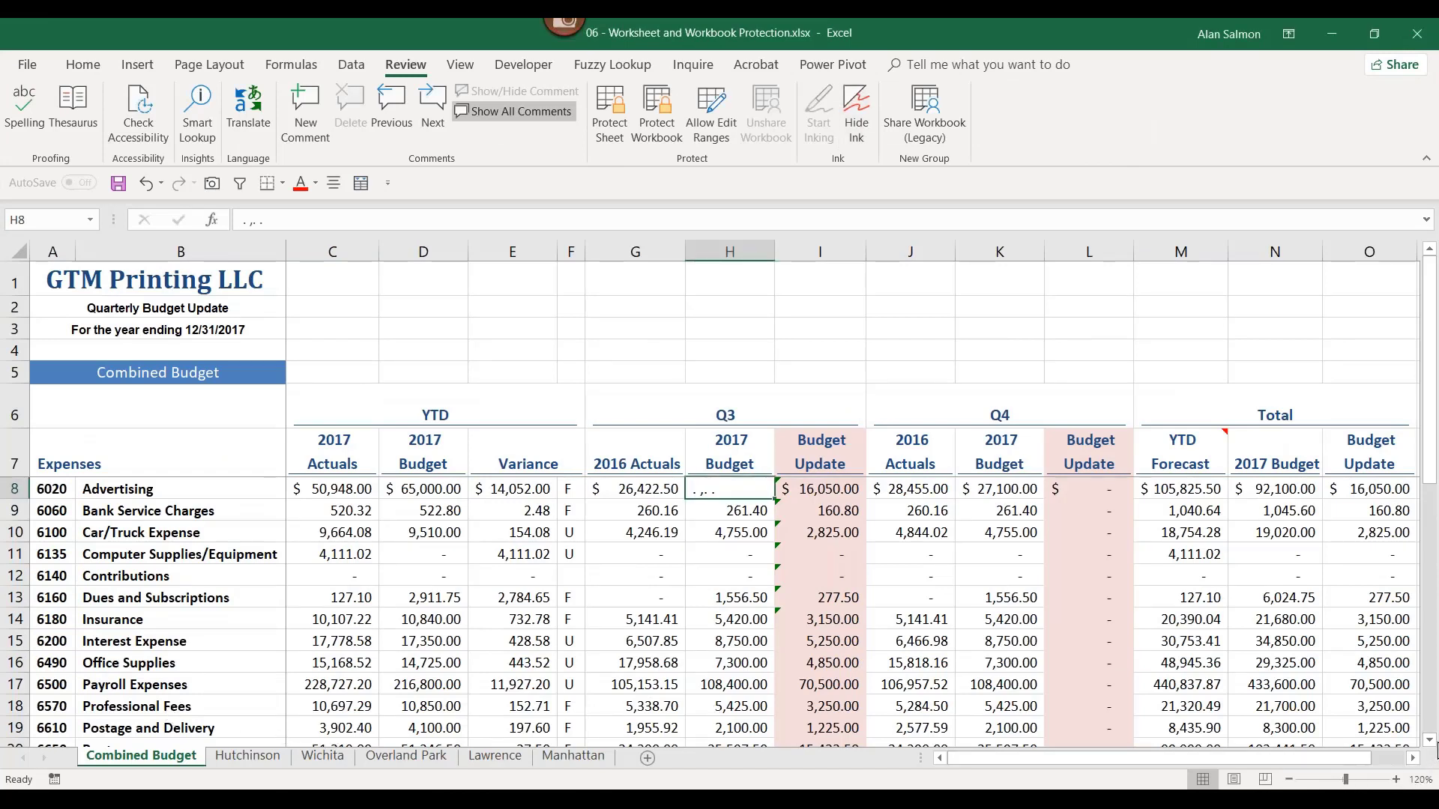
Step: Ignore the unprotected-formula error flags on I8:I14, then right-click cell J3
click(1430, 741)
click(1431, 741)
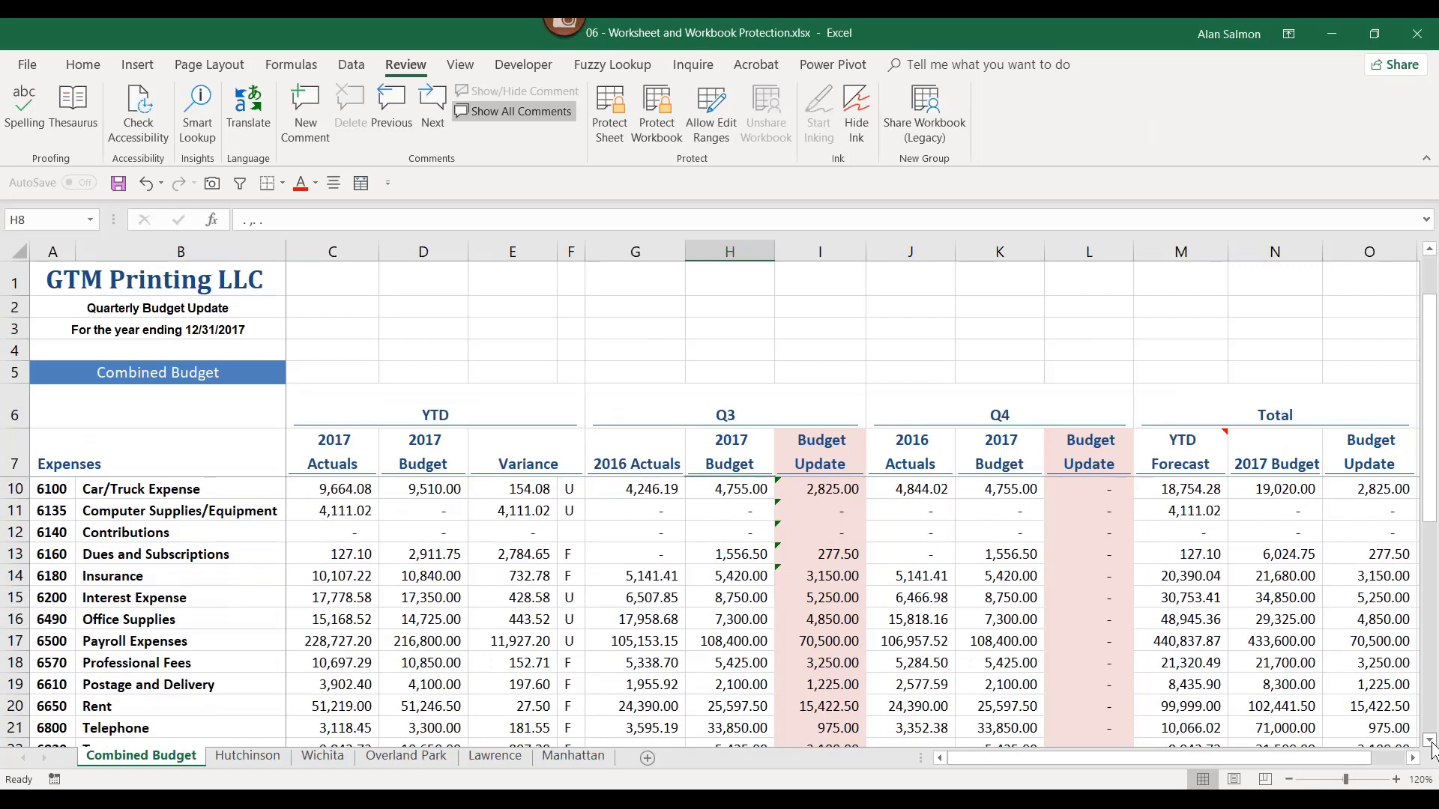
drag(1435, 386, 1436, 350)
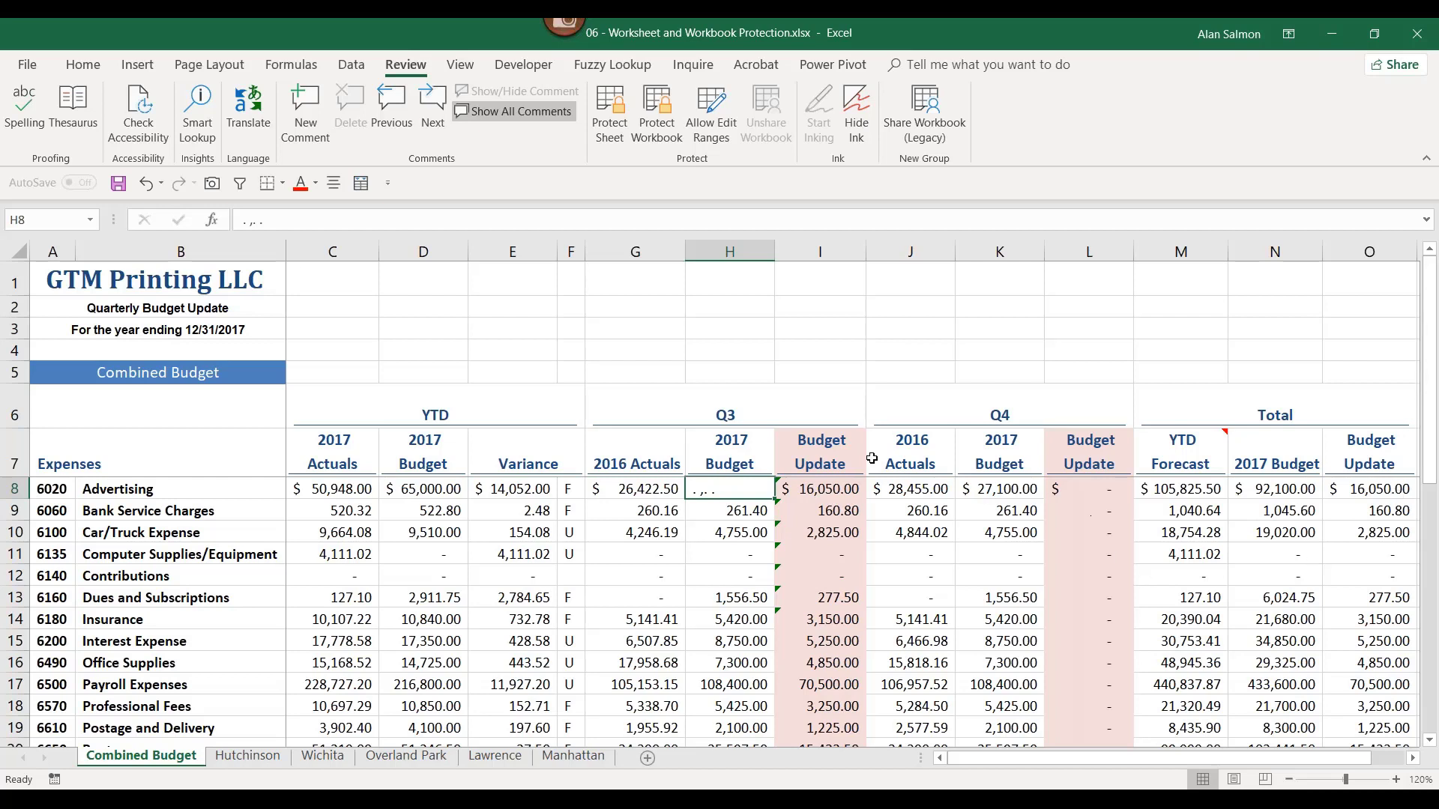
drag(804, 497, 806, 619)
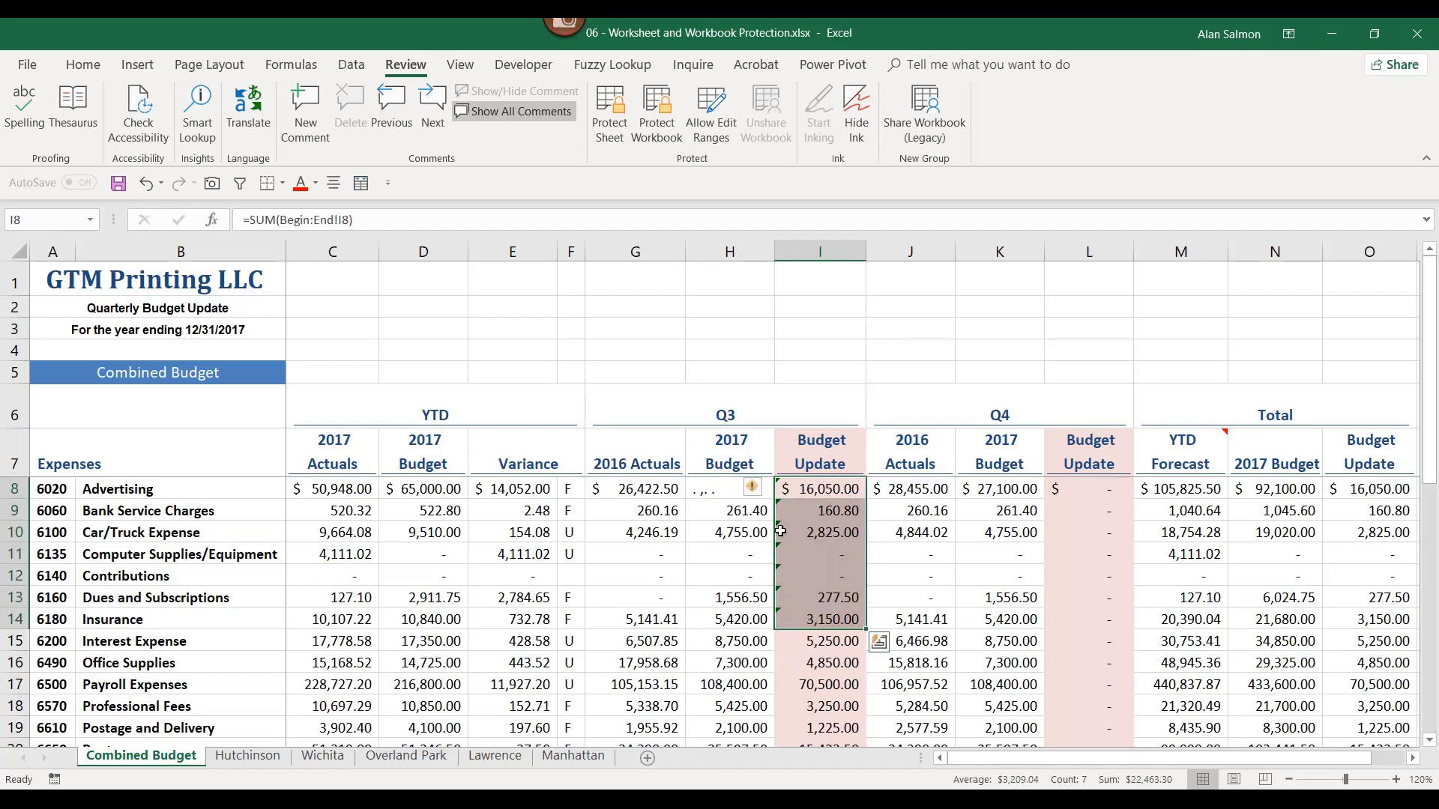
click(750, 488)
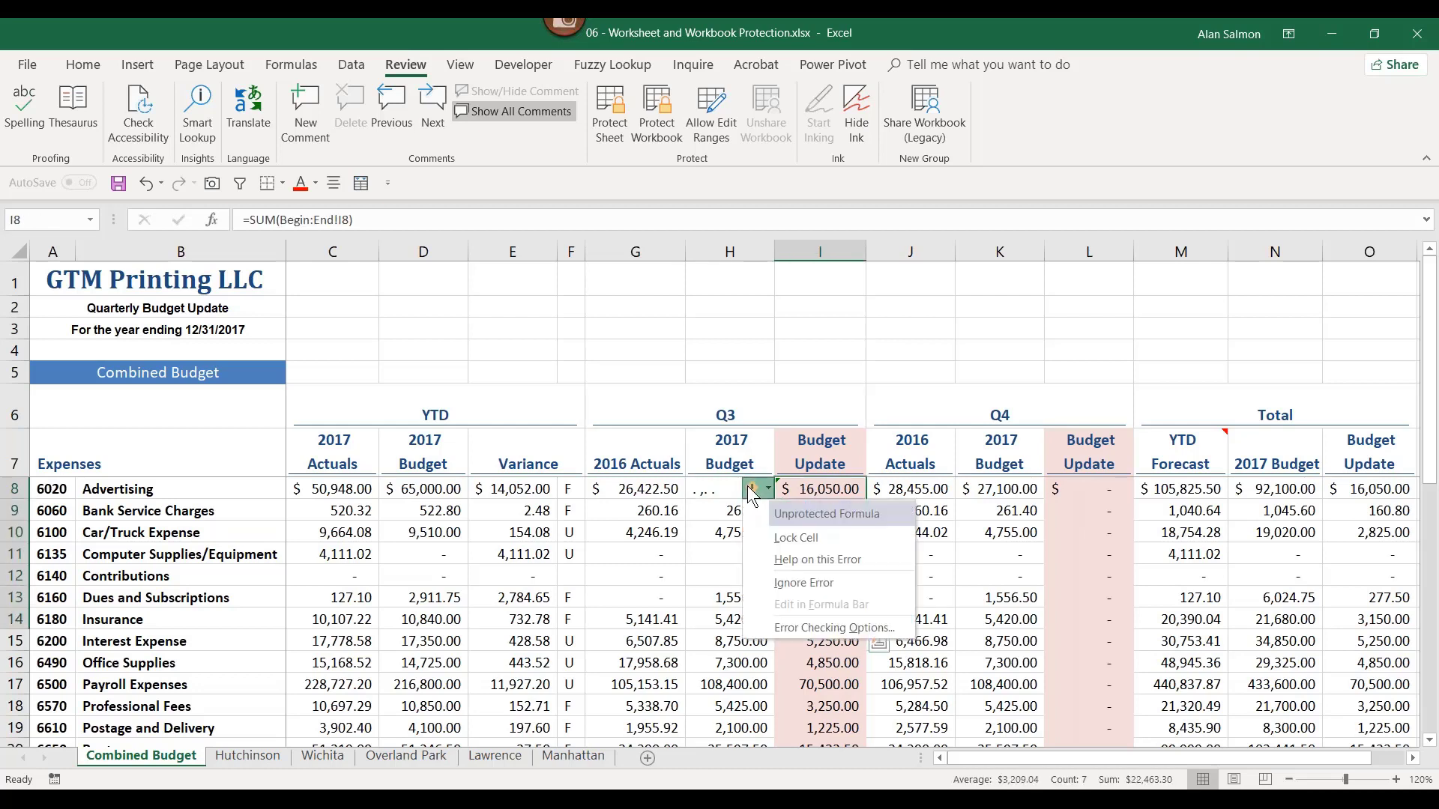
click(790, 582)
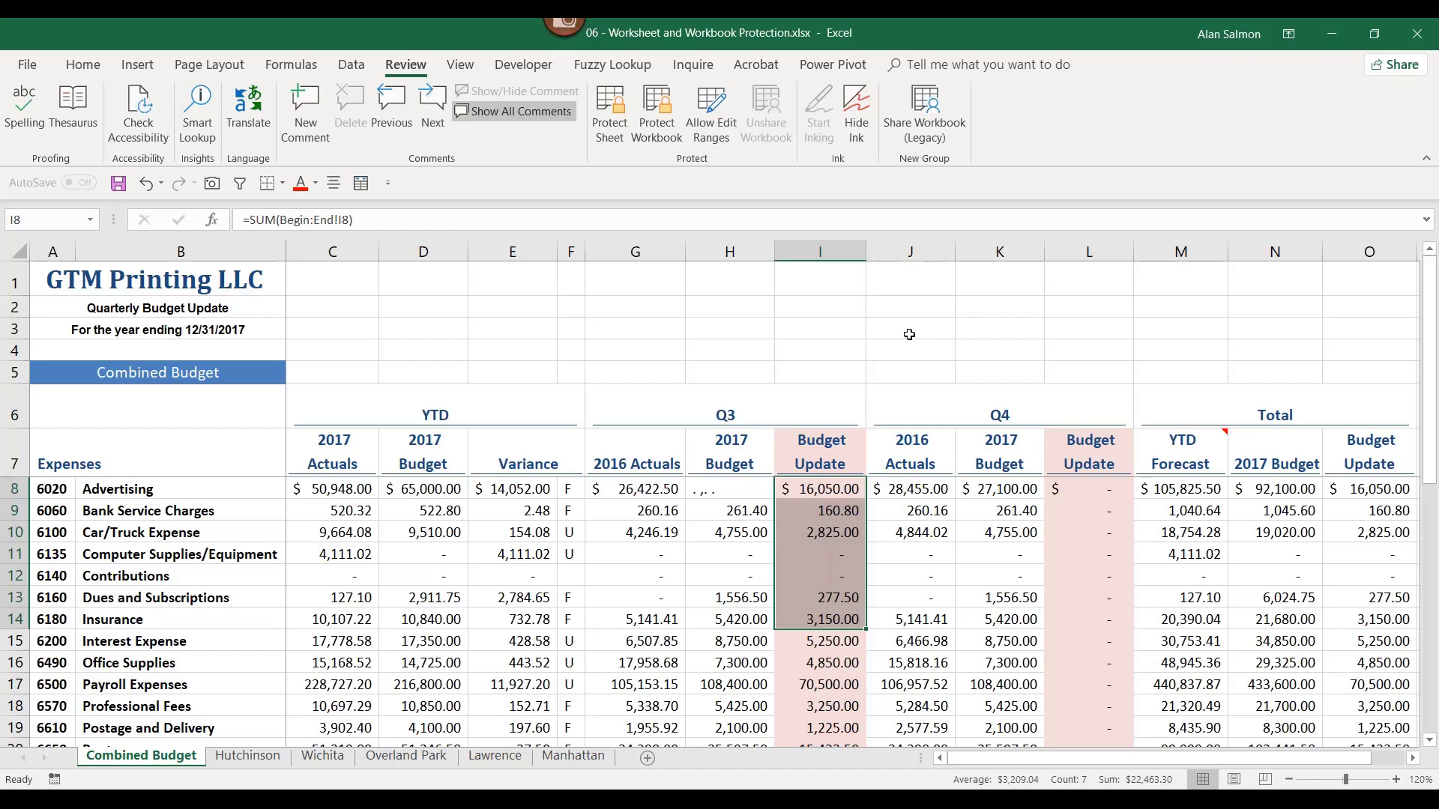
click(909, 334)
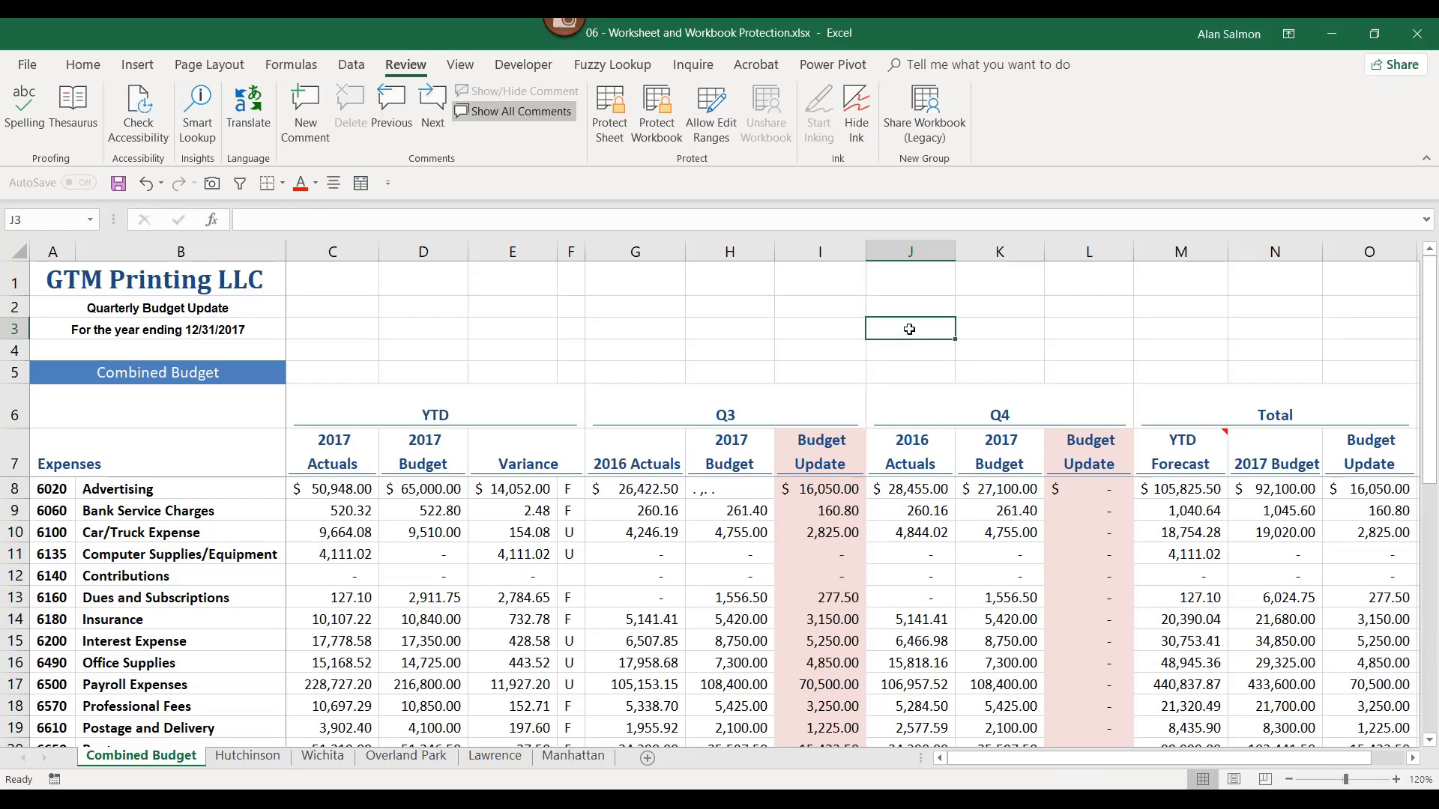
right_click(909, 329)
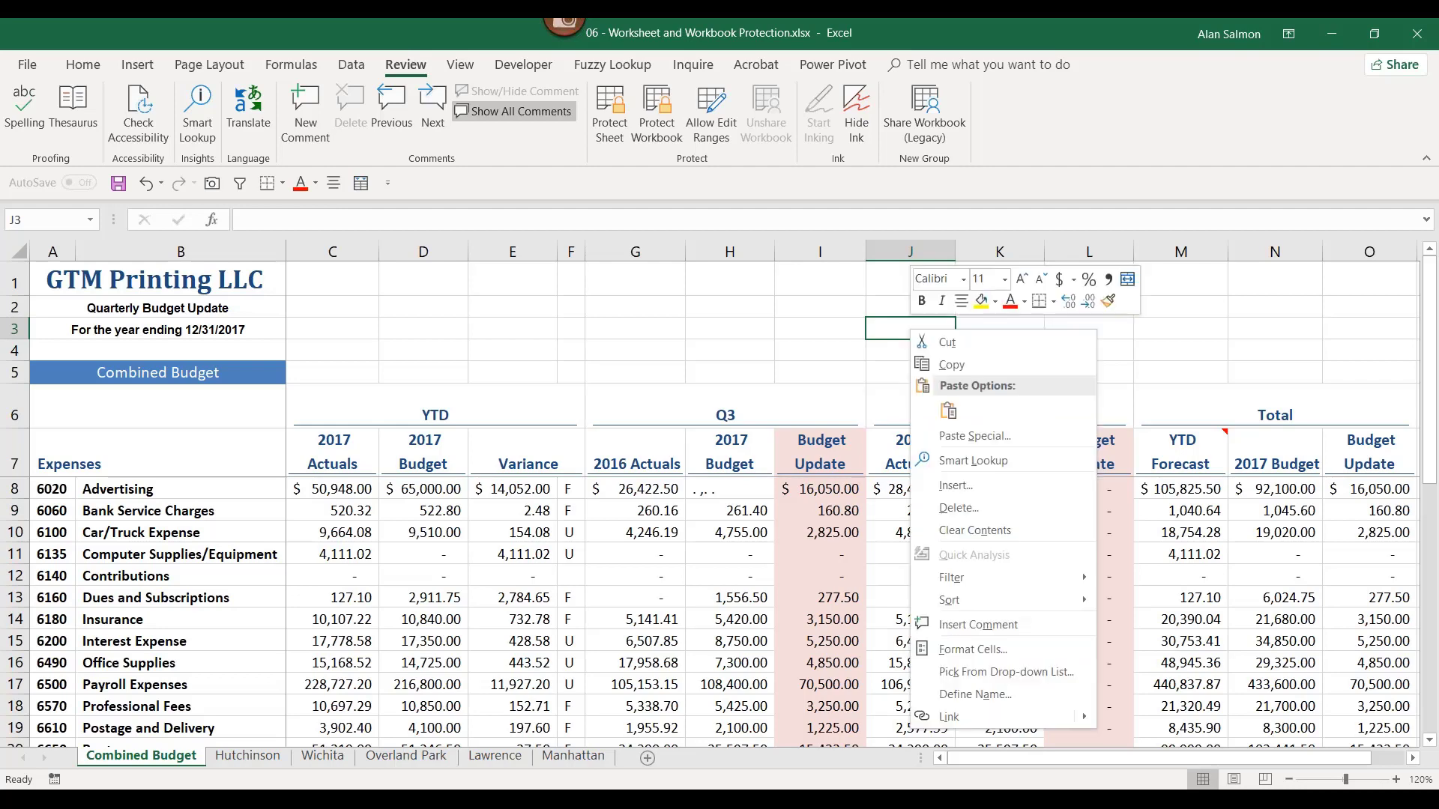
Step: Clear the Locked option on the Format Cells Protection tab for cell J3
click(1010, 649)
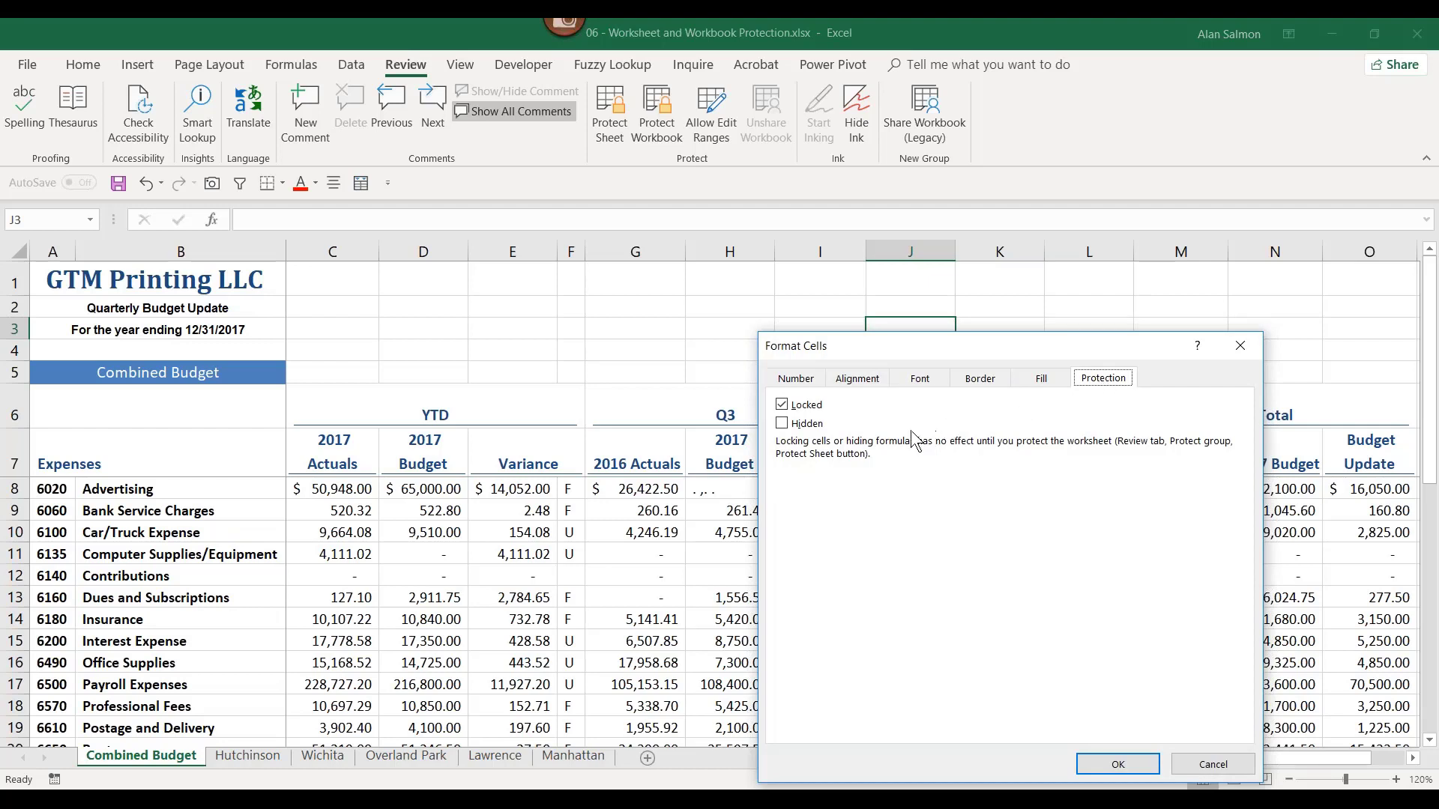
click(786, 408)
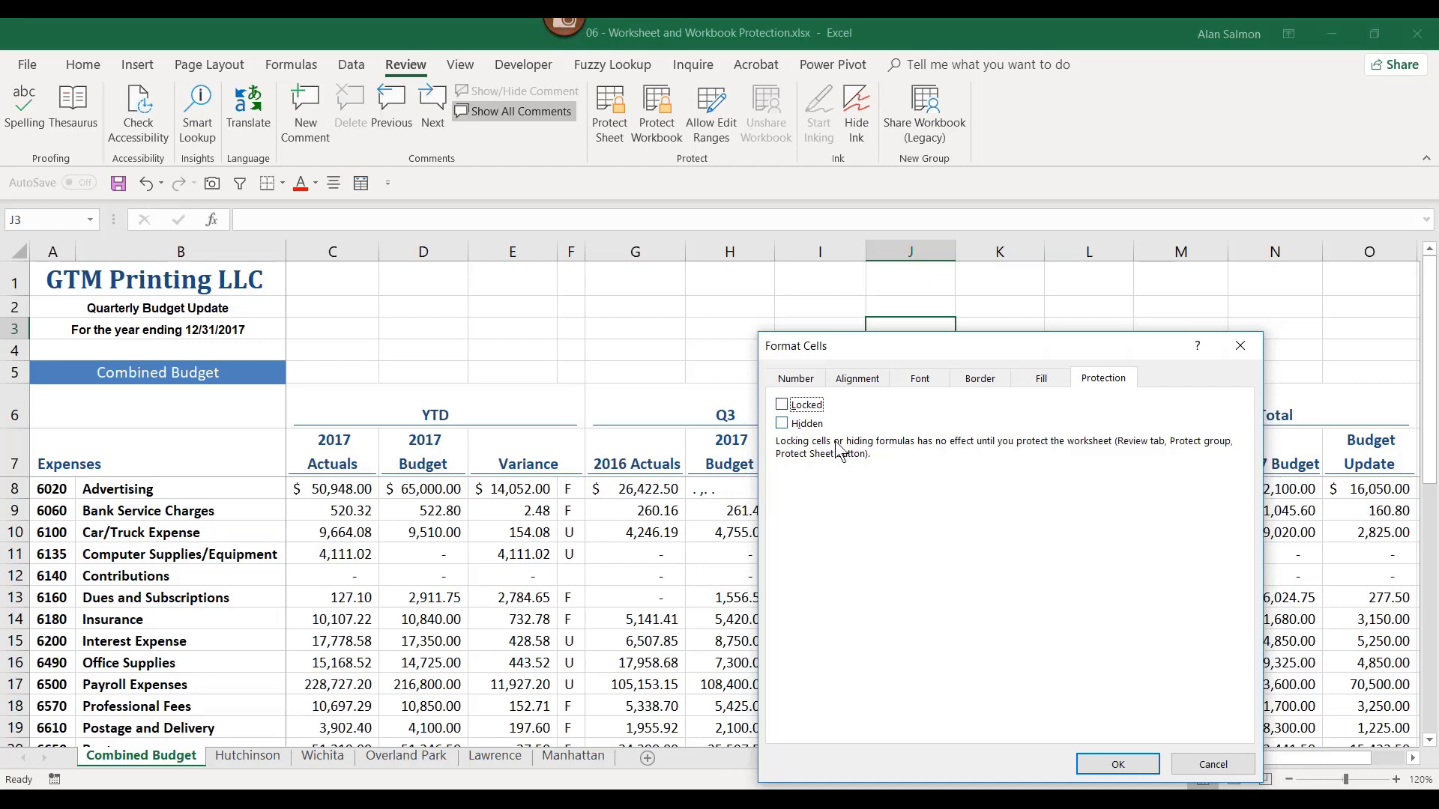
click(1136, 766)
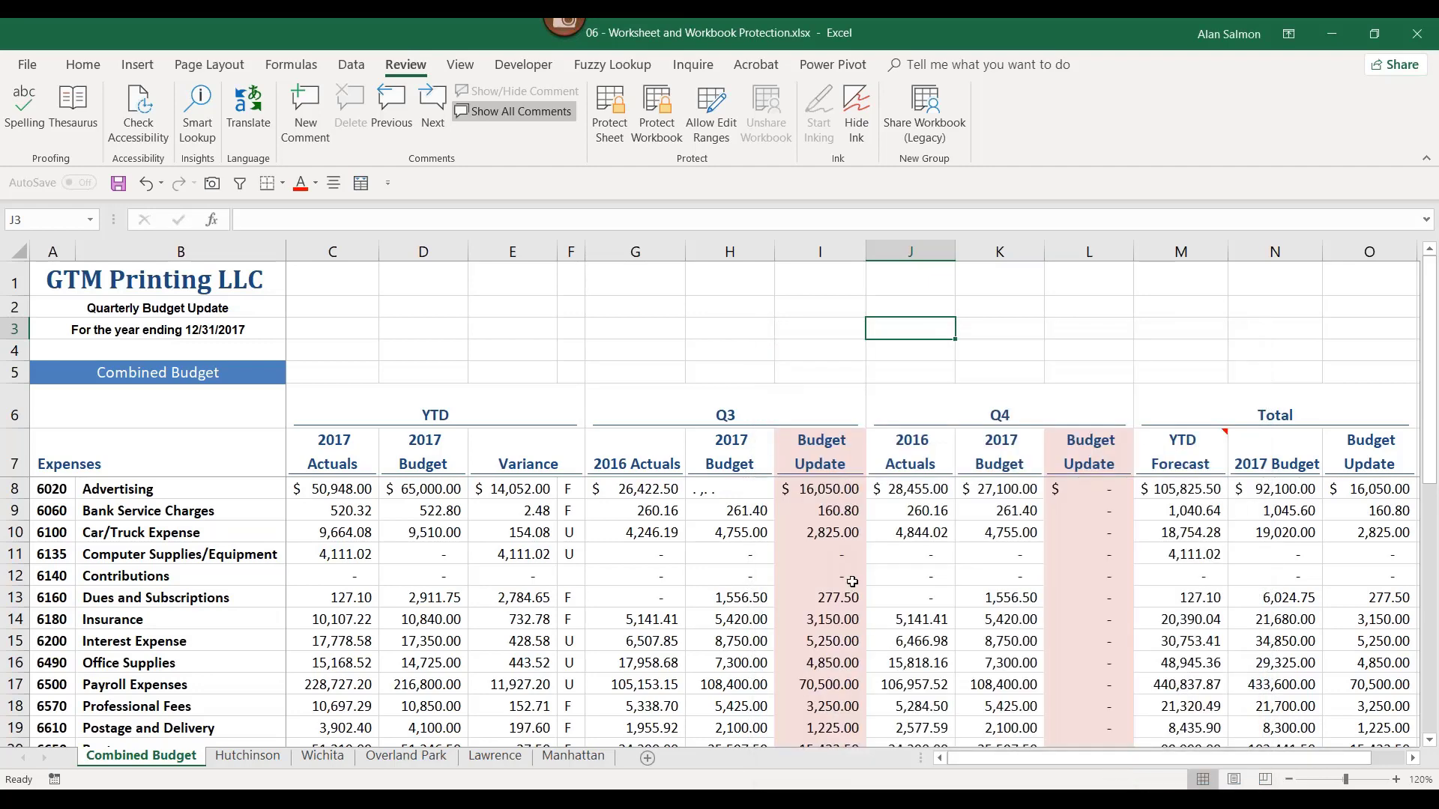
Step: Select the Q3 Budget Update cells from I8 down, plus L20:L28 in column L
drag(829, 488, 837, 667)
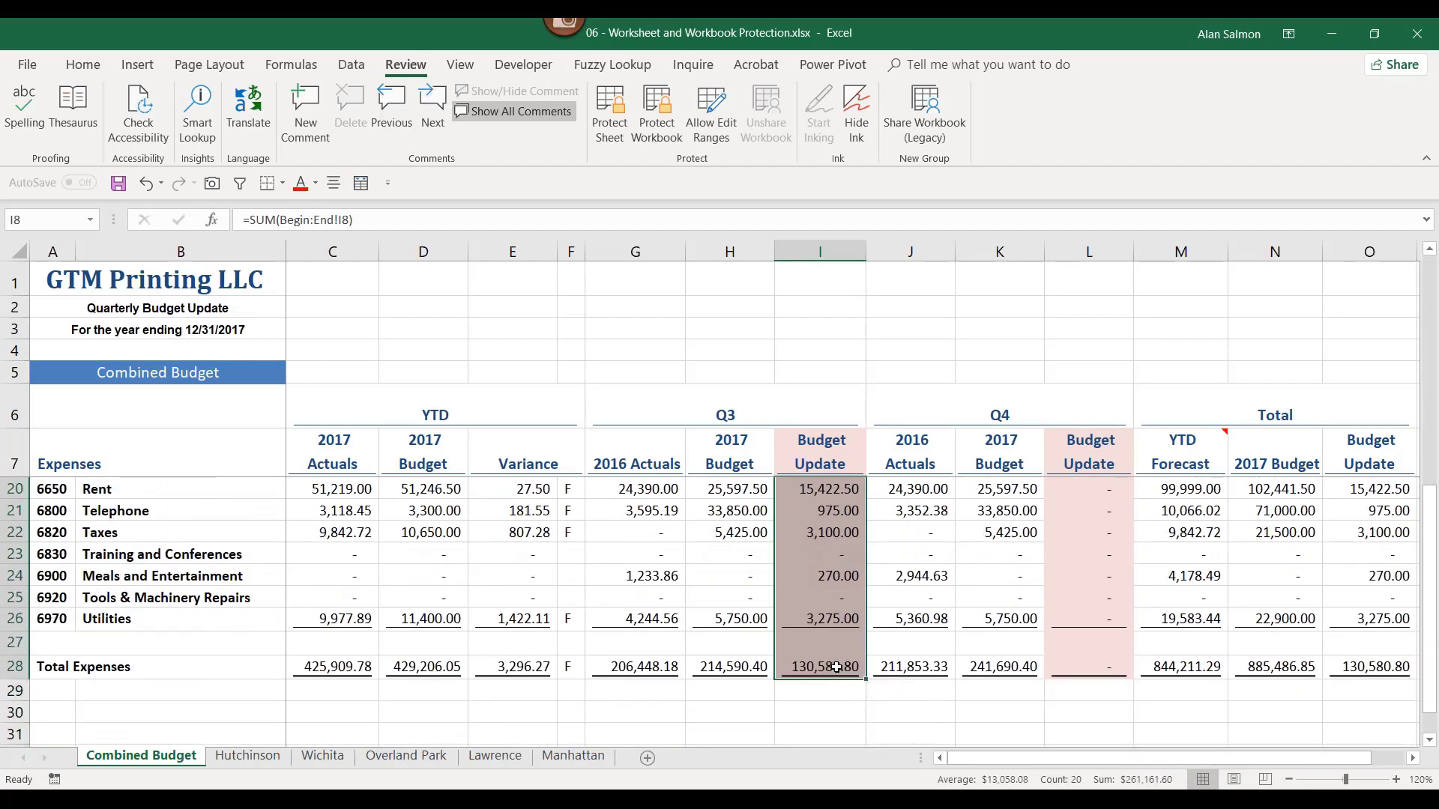
ctrl+click(1098, 664)
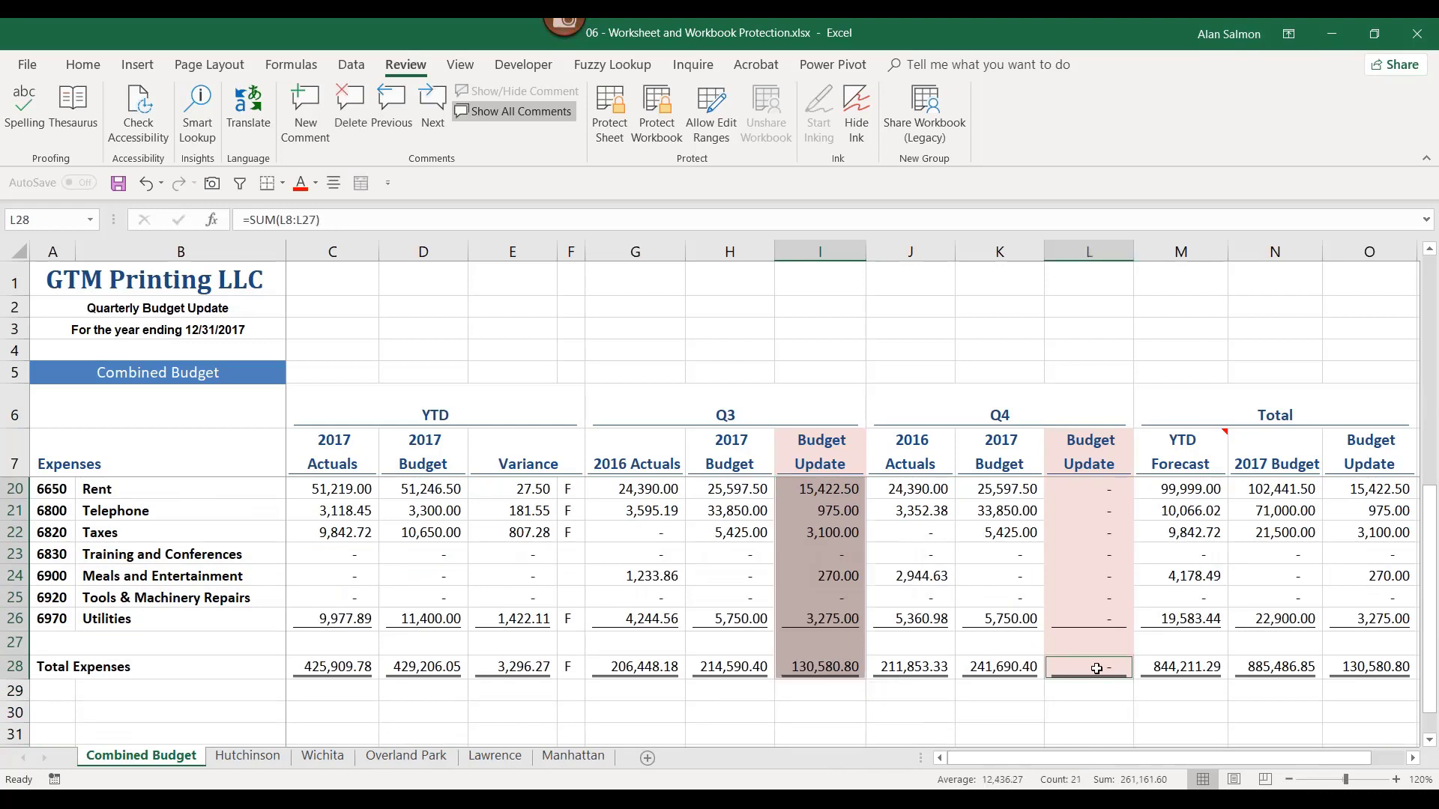
drag(1097, 669, 1099, 498)
ctrl+click(1104, 669)
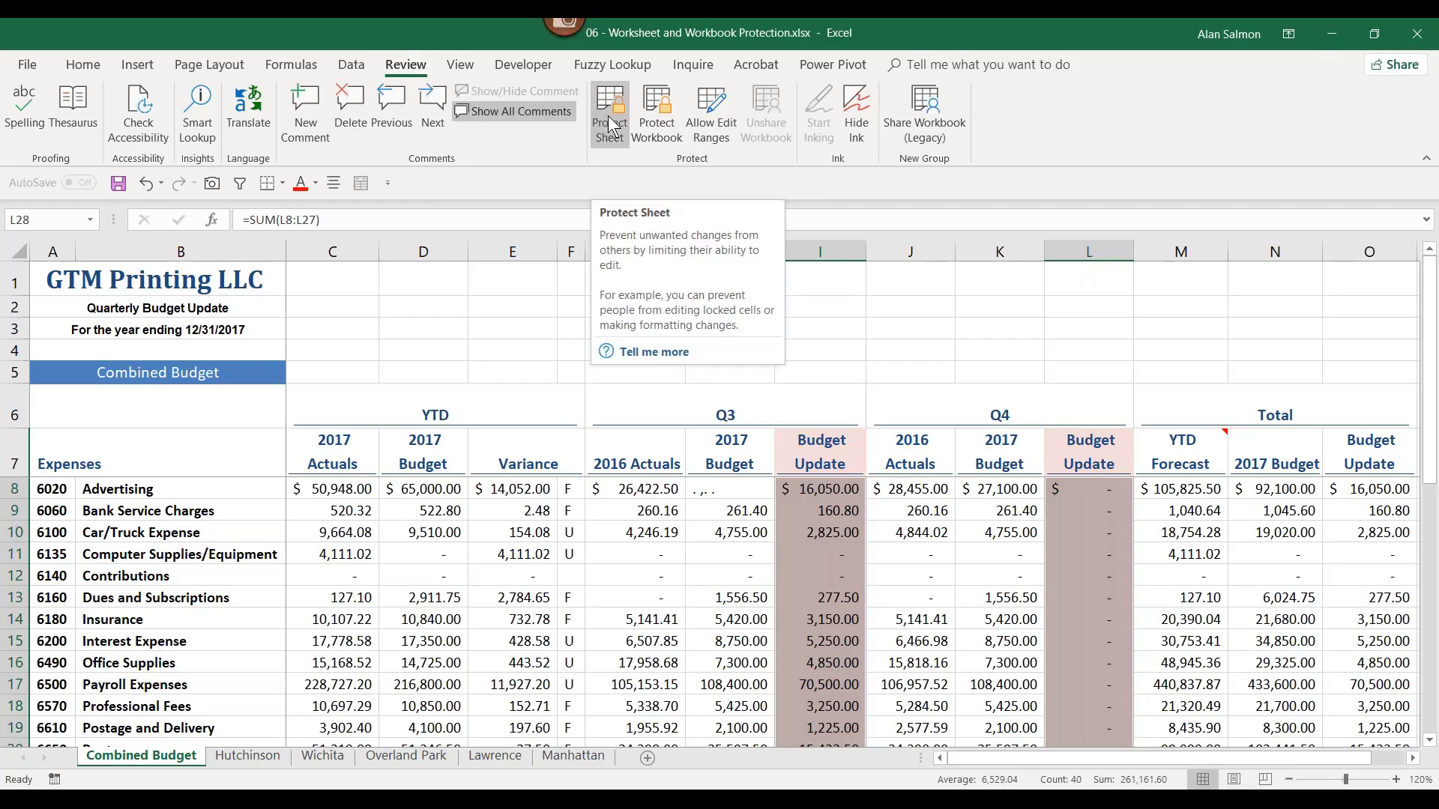
Step: Protect the sheet from the Review tab with a blank password, then select locked cell G8
click(612, 120)
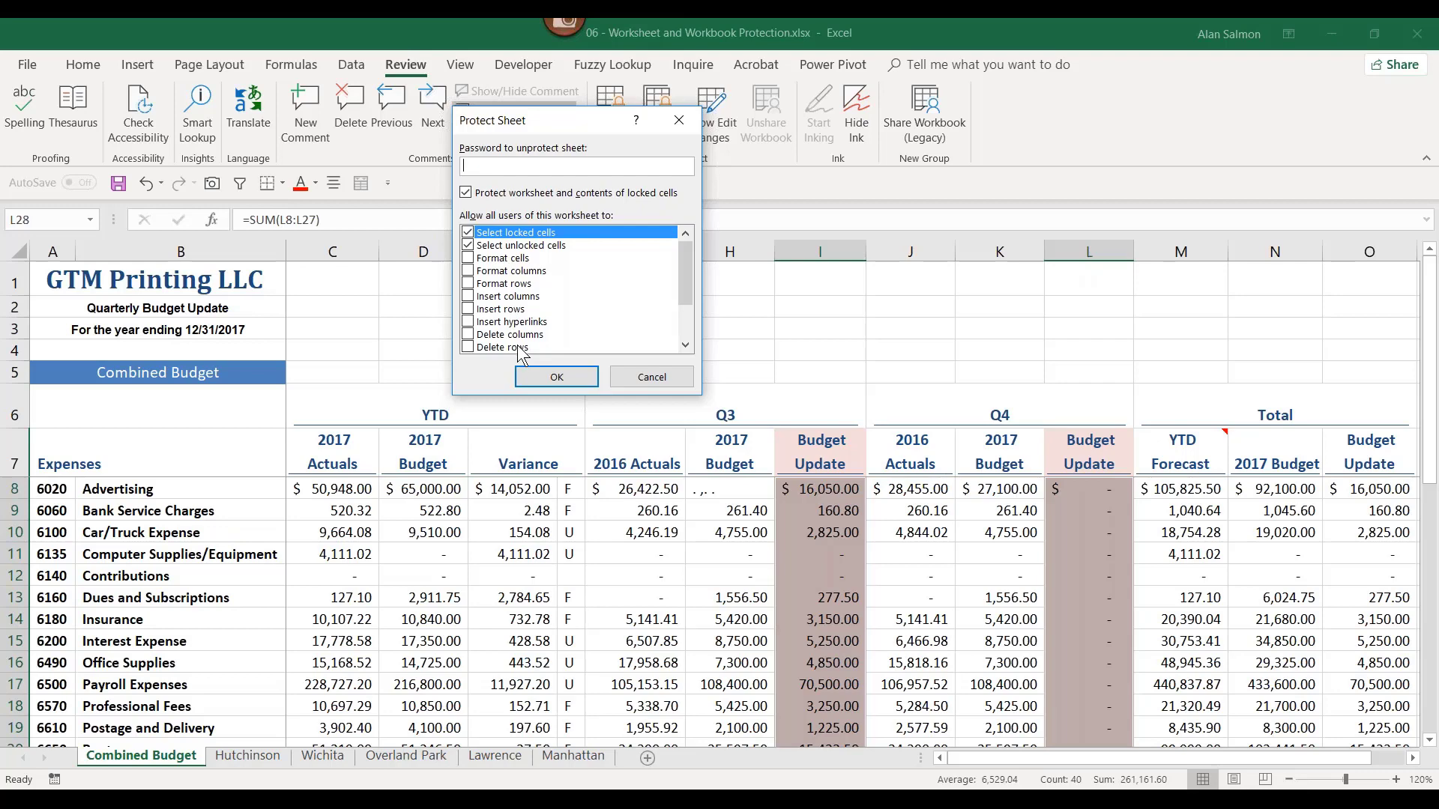
click(561, 379)
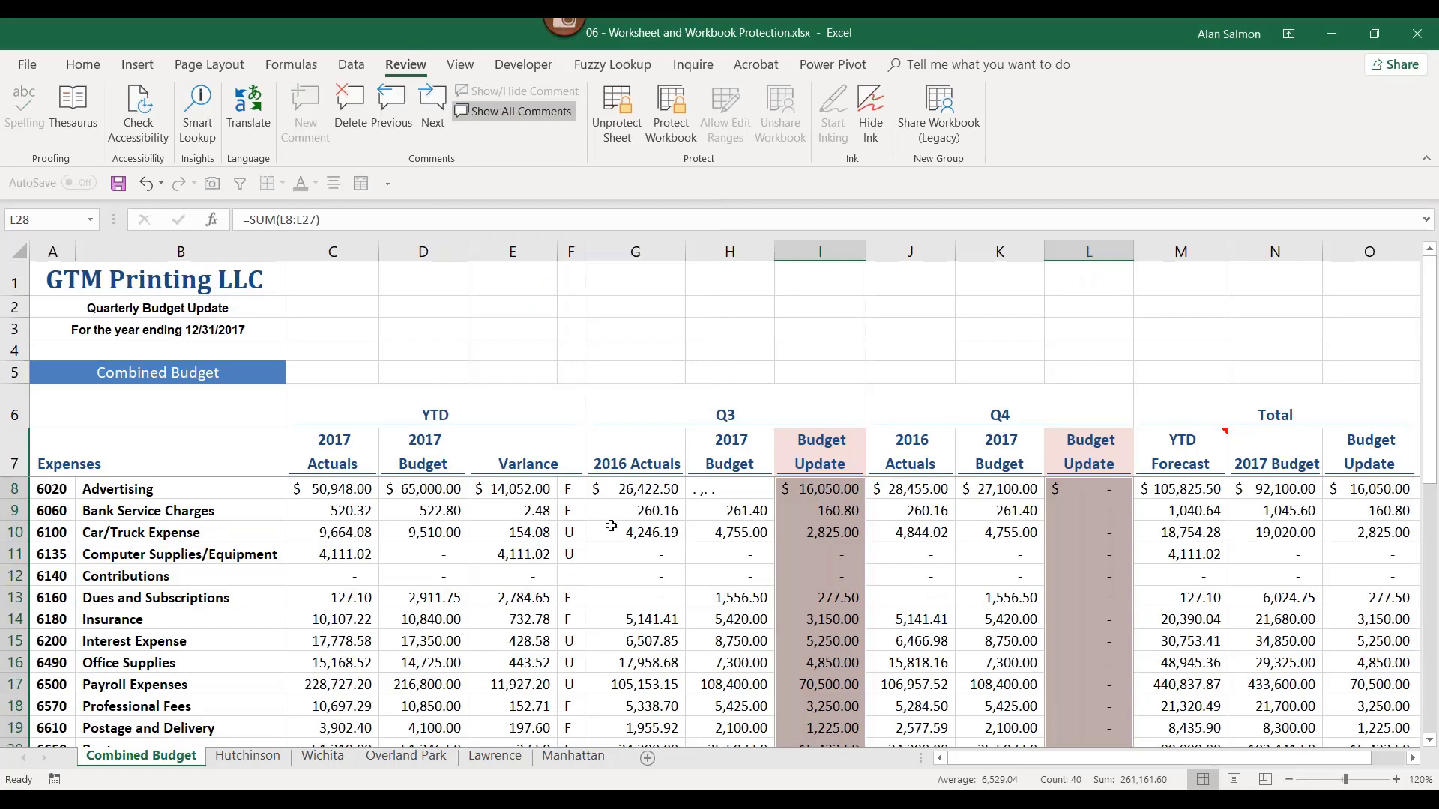
click(621, 495)
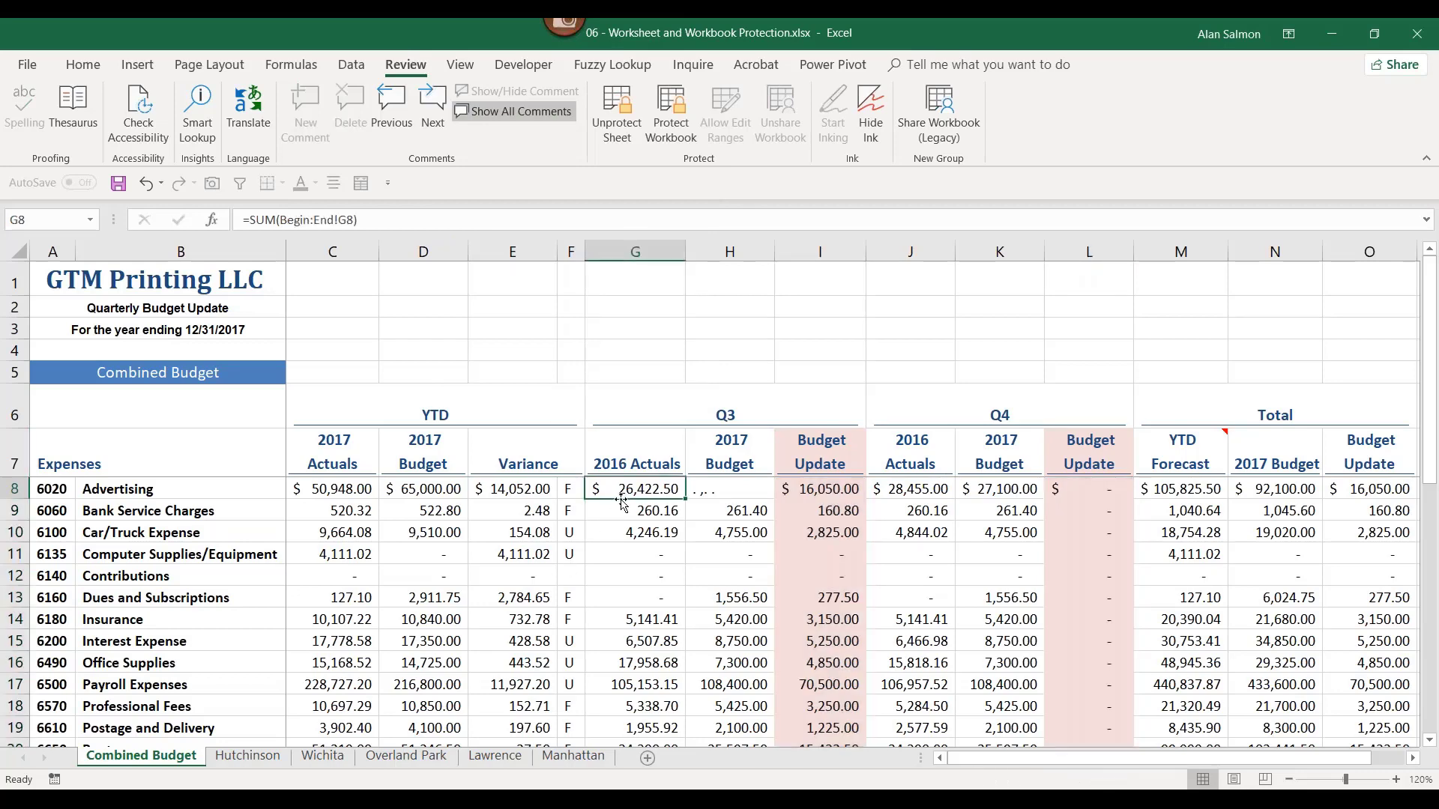
Step: Confirm locked cell G8 rejects edits, then enter 18000 as the Q3 Advertising update in I8
key(Delete)
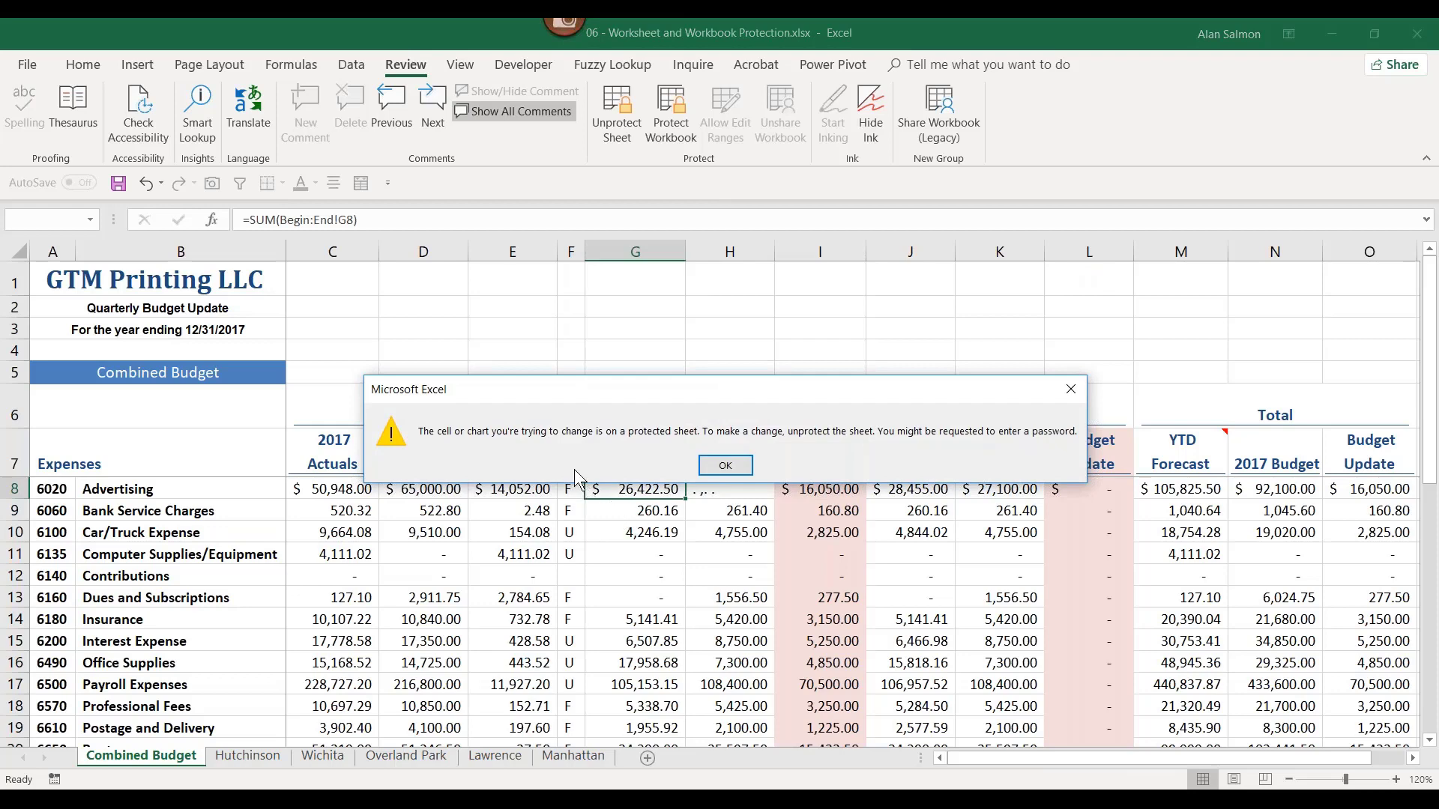
click(730, 466)
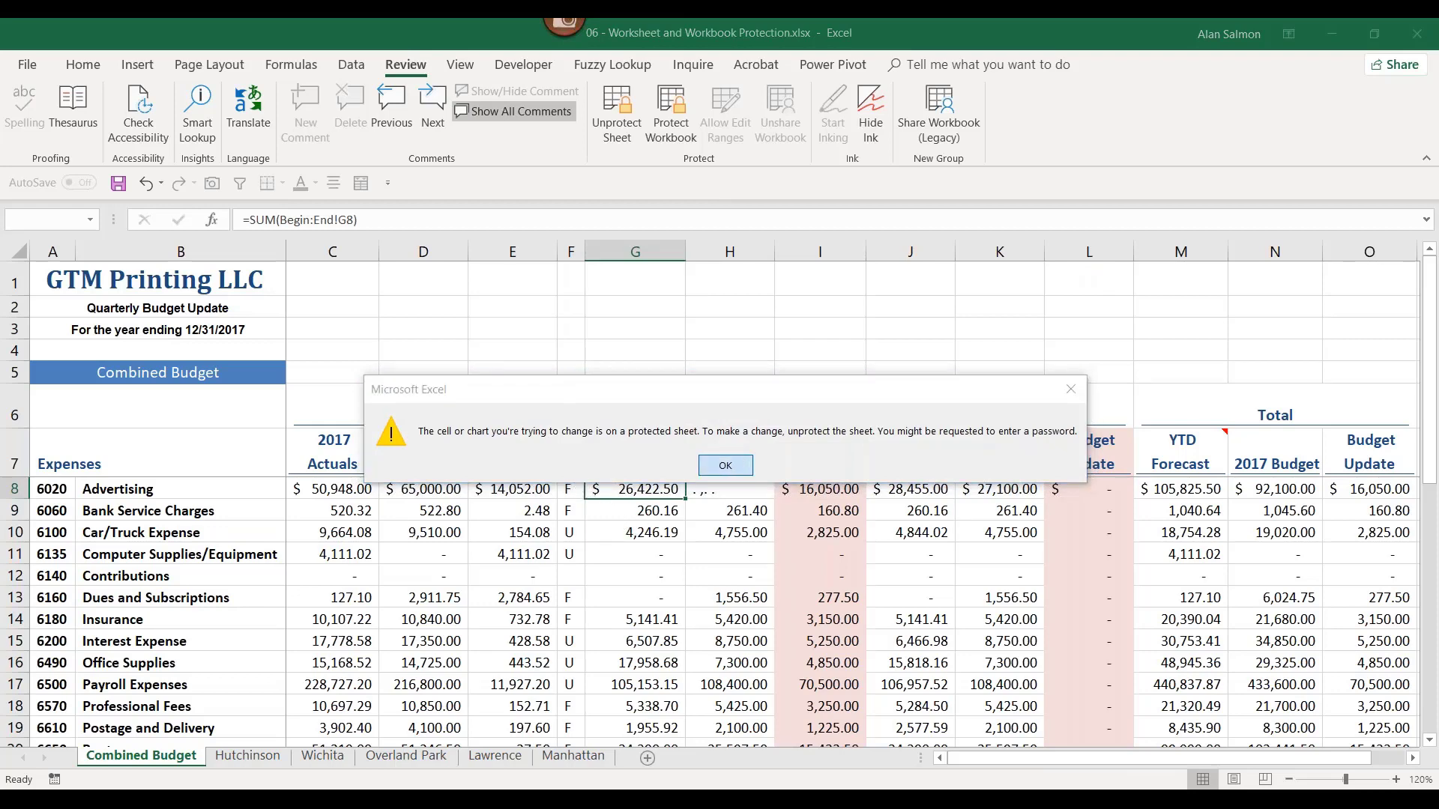
click(817, 492)
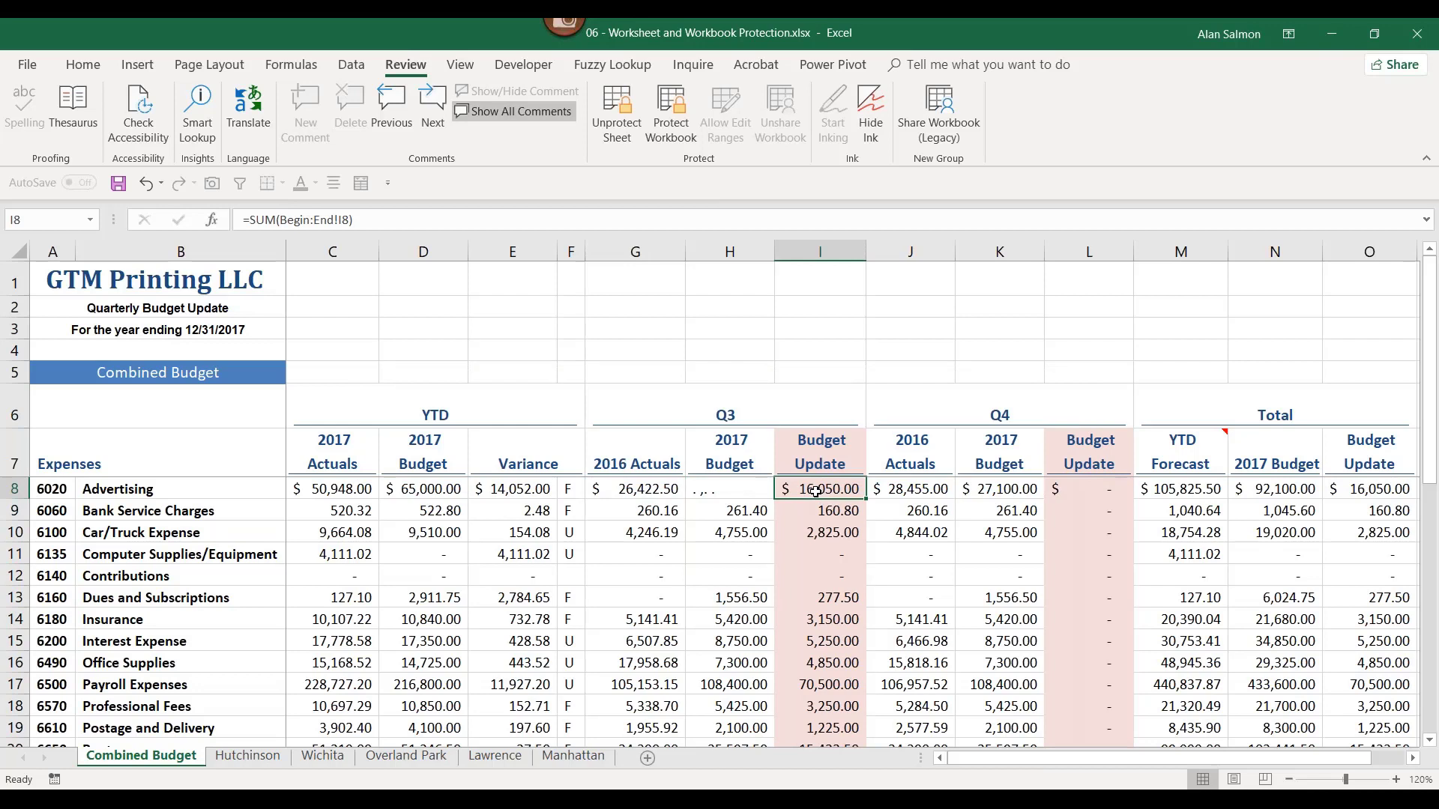
text(18)
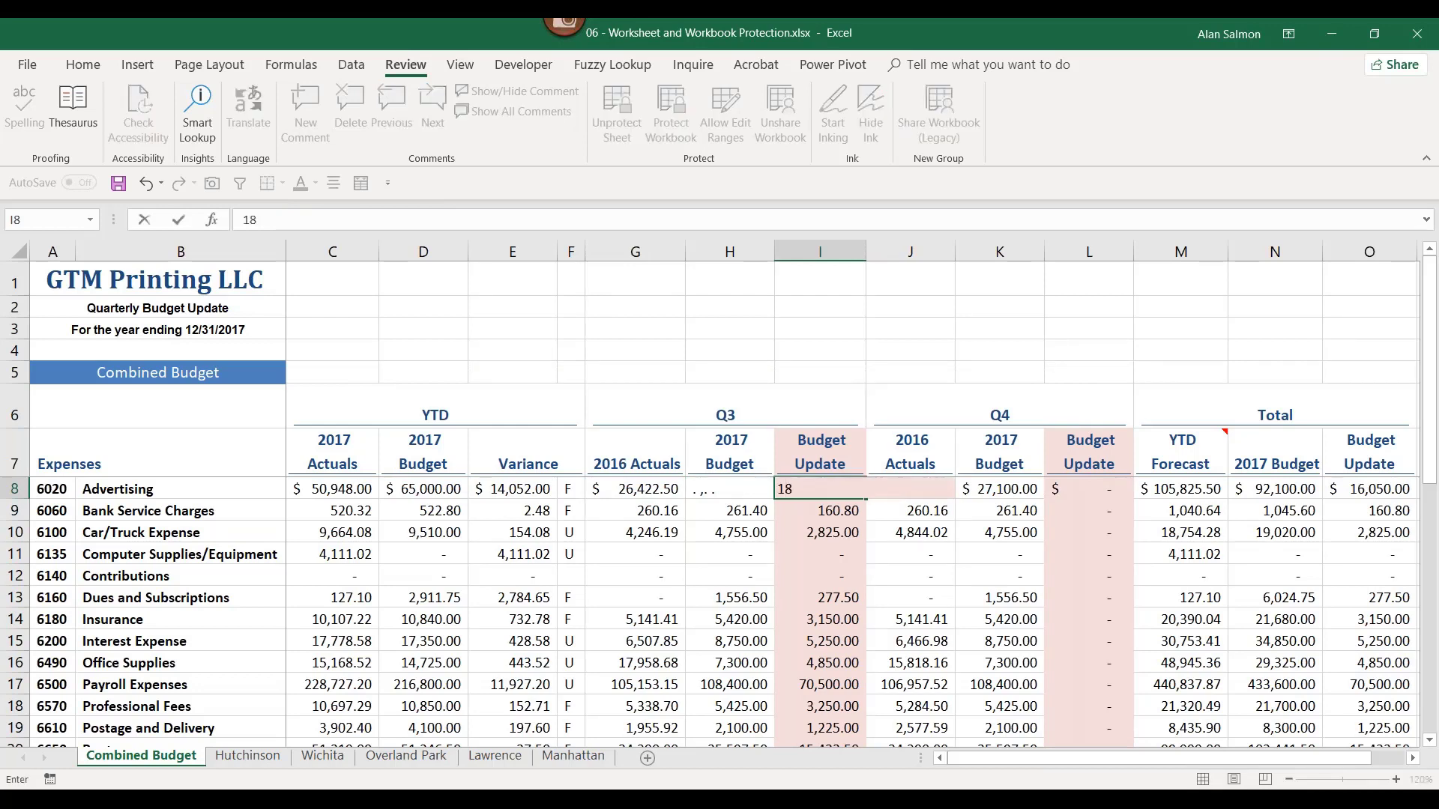
text(000)
key(Return)
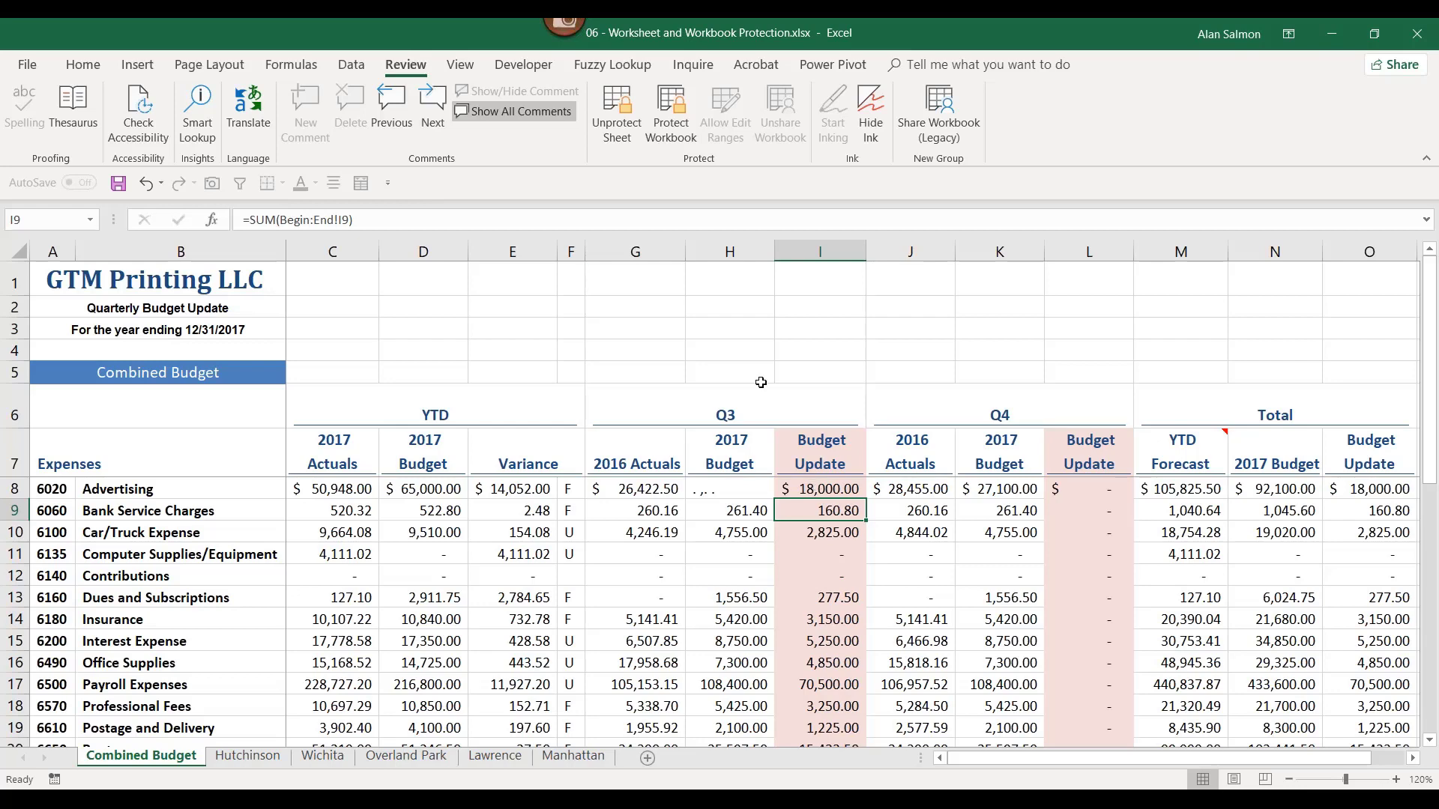
Step: Unprotect the Combined Budget sheet, re-protect it without a password, and select cell E8
click(615, 110)
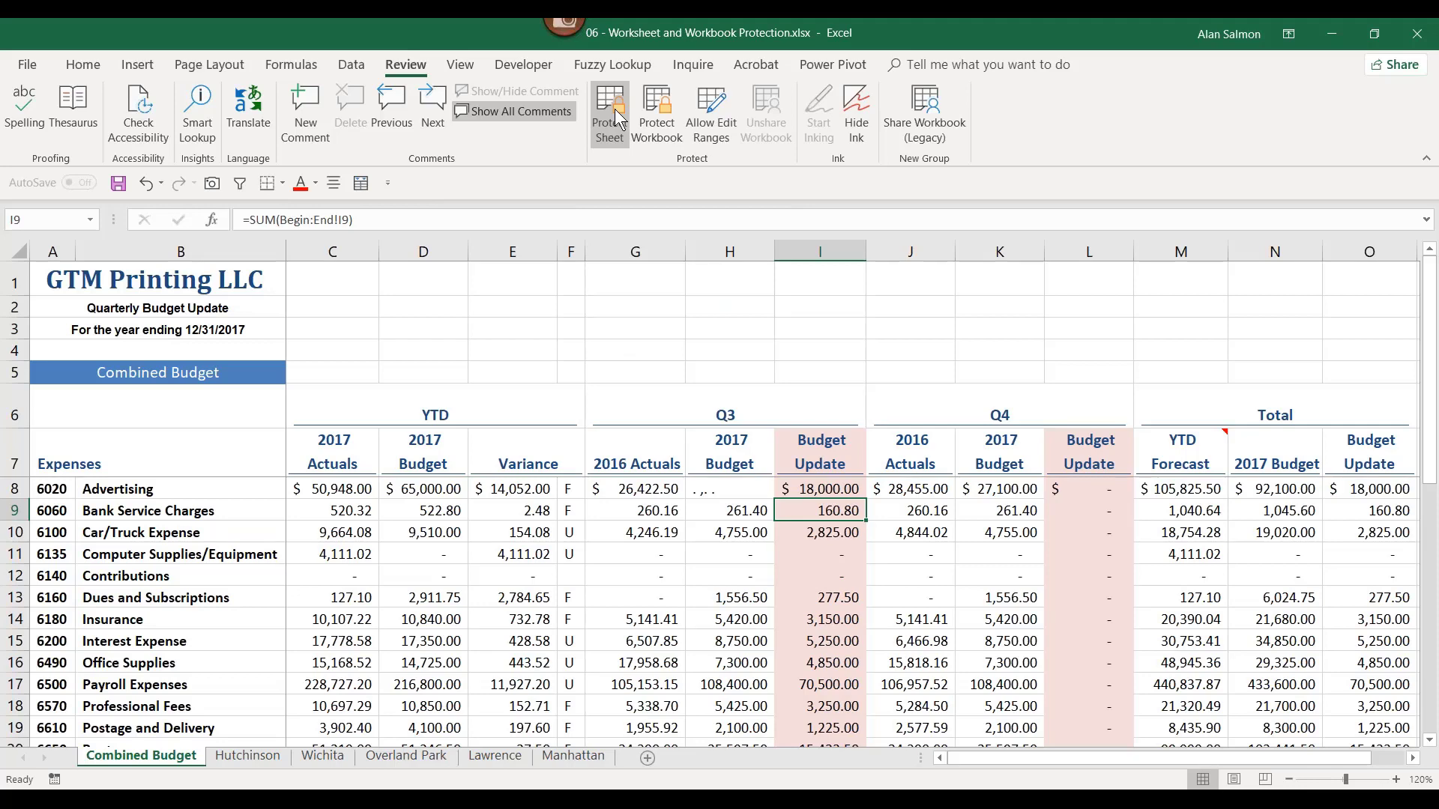
click(615, 109)
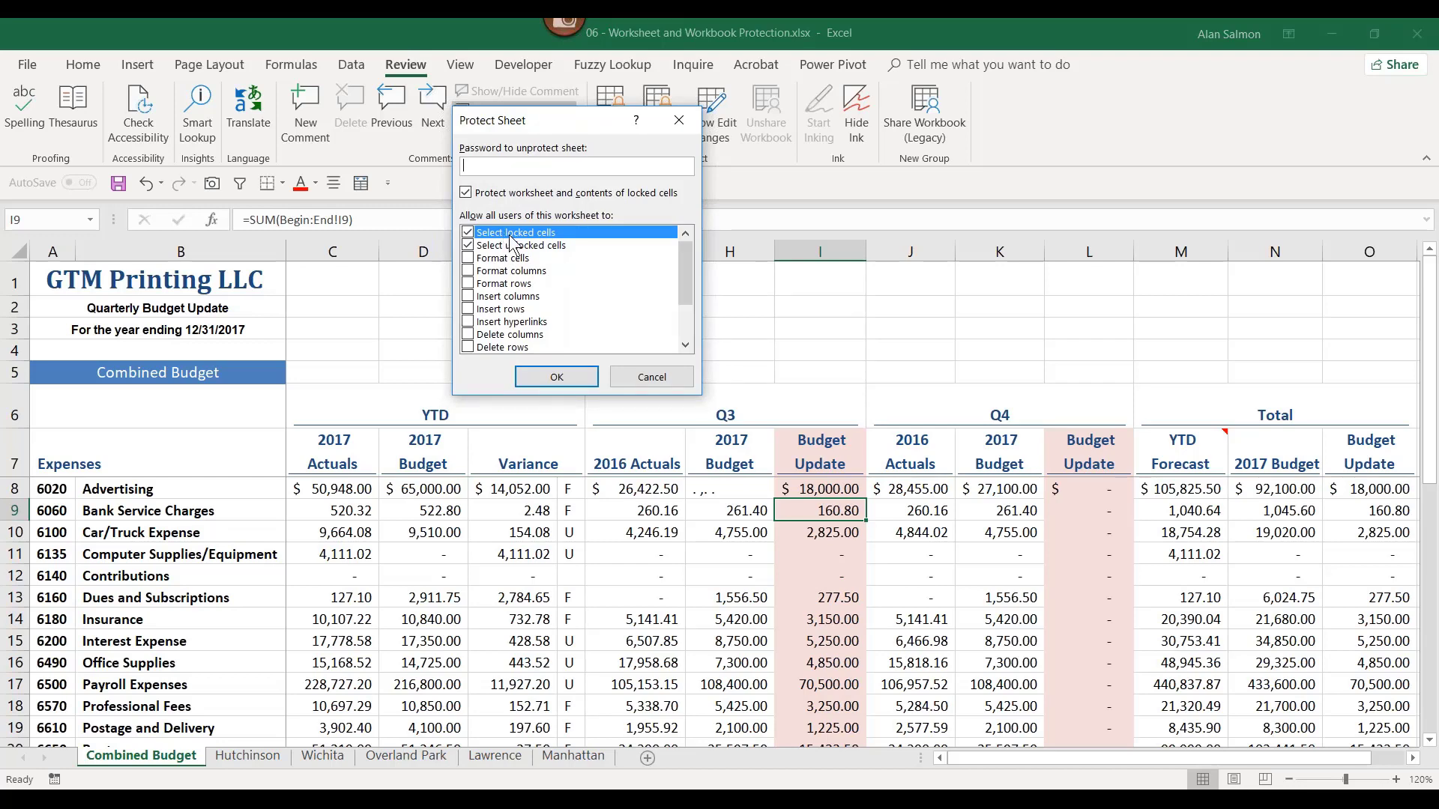
click(571, 376)
click(518, 487)
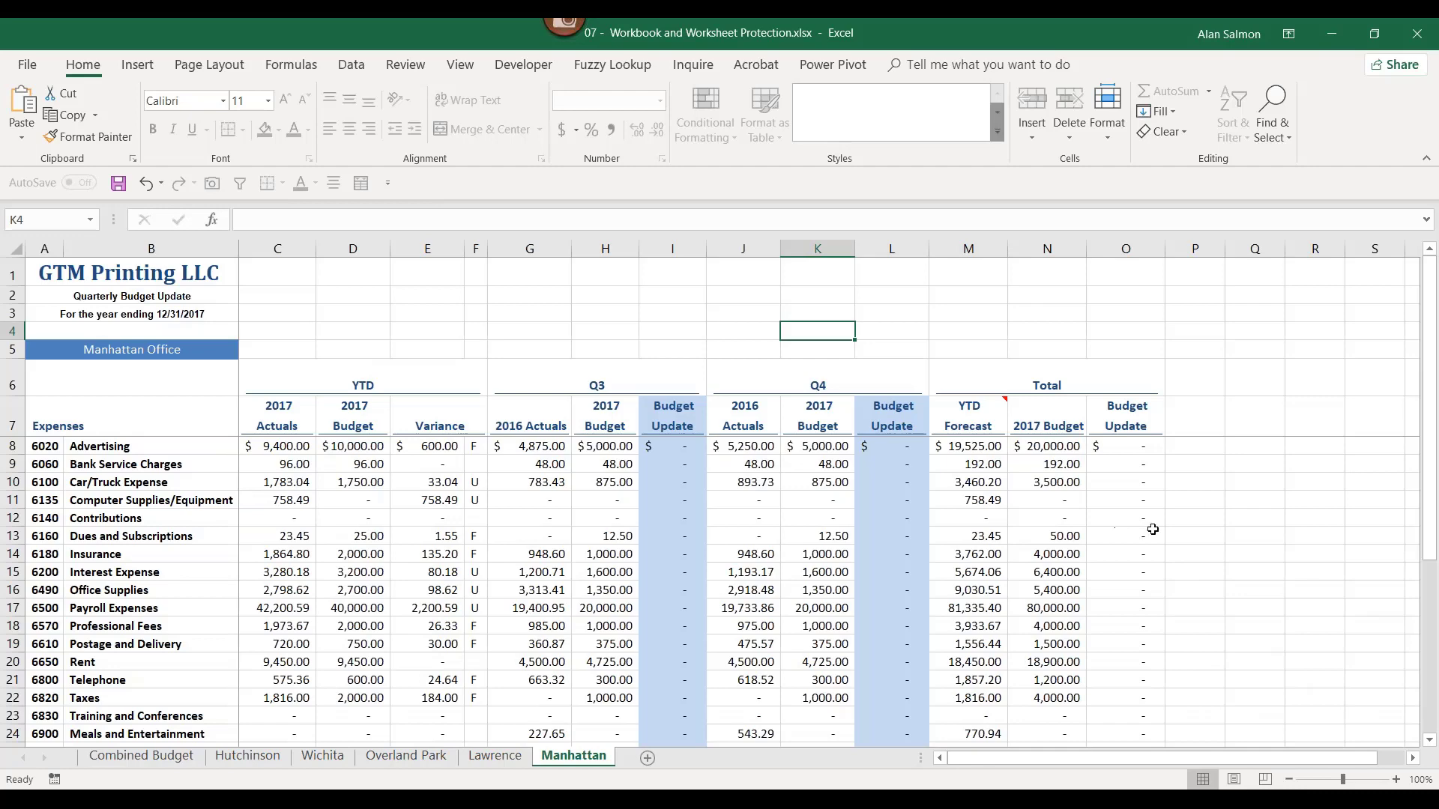
Step: Bring up Protect Structure and Windows through Protect Workbook on the Review ribbon
scroll(1153, 530, up, 1)
scroll(1262, 506, down, 1)
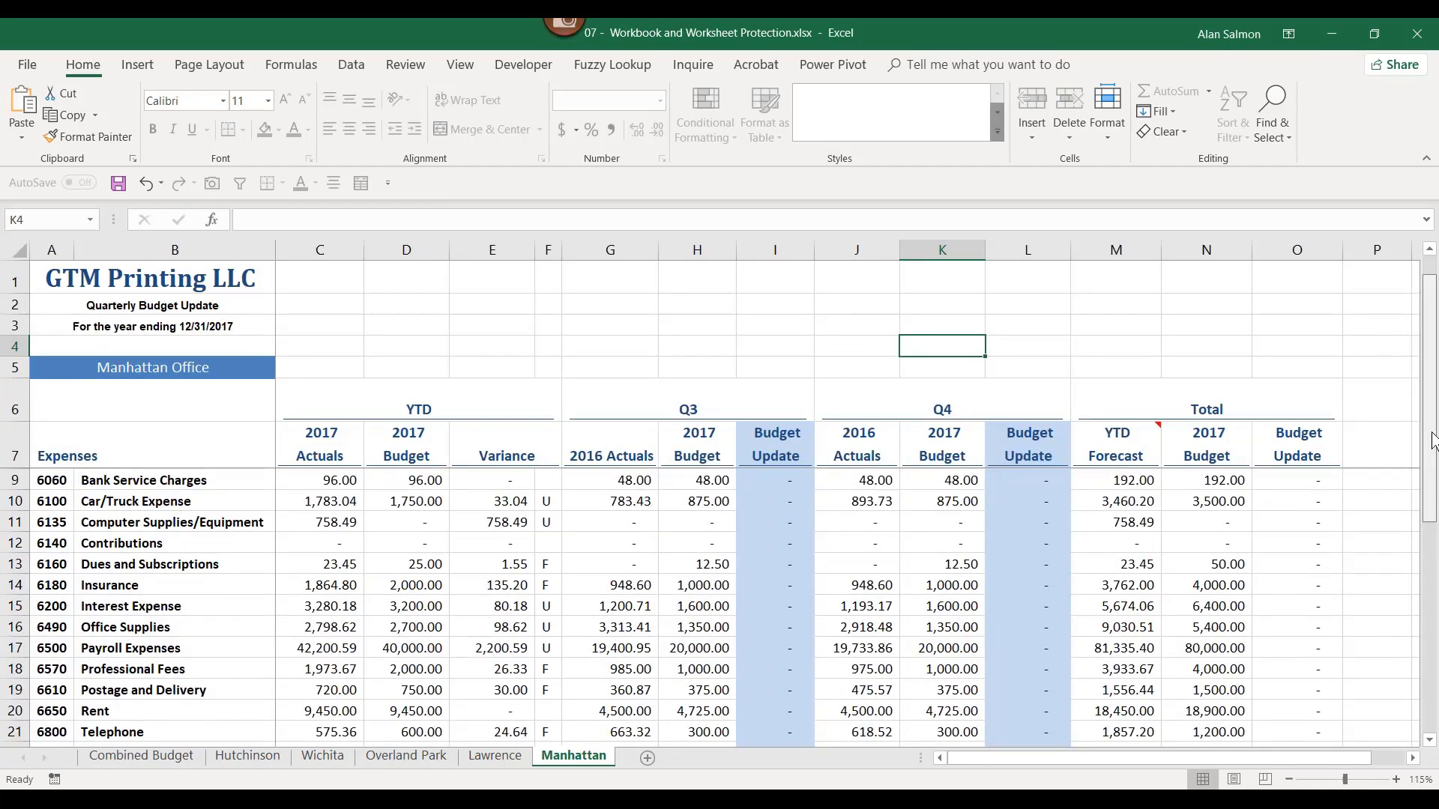
scroll(1262, 506, up, 1)
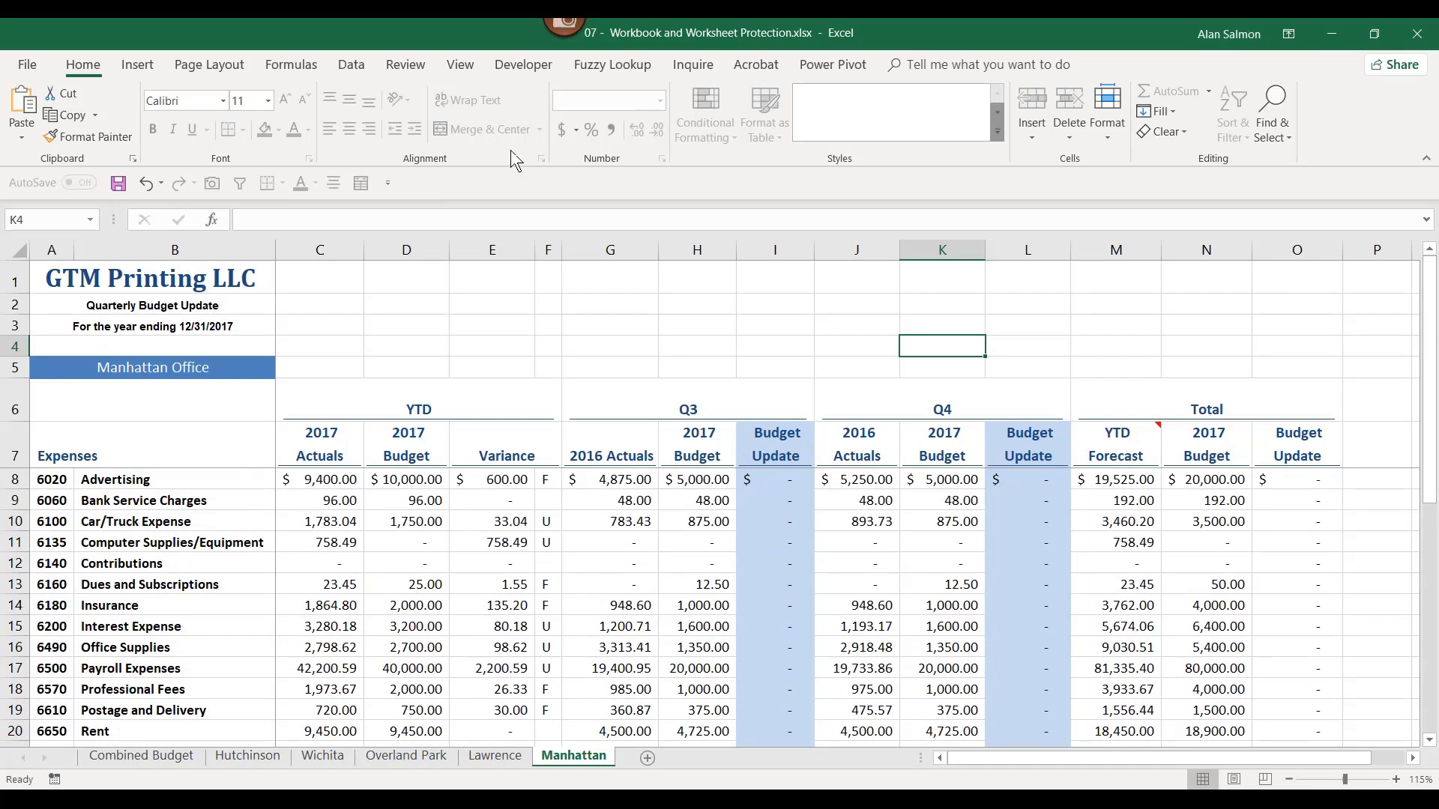
click(408, 66)
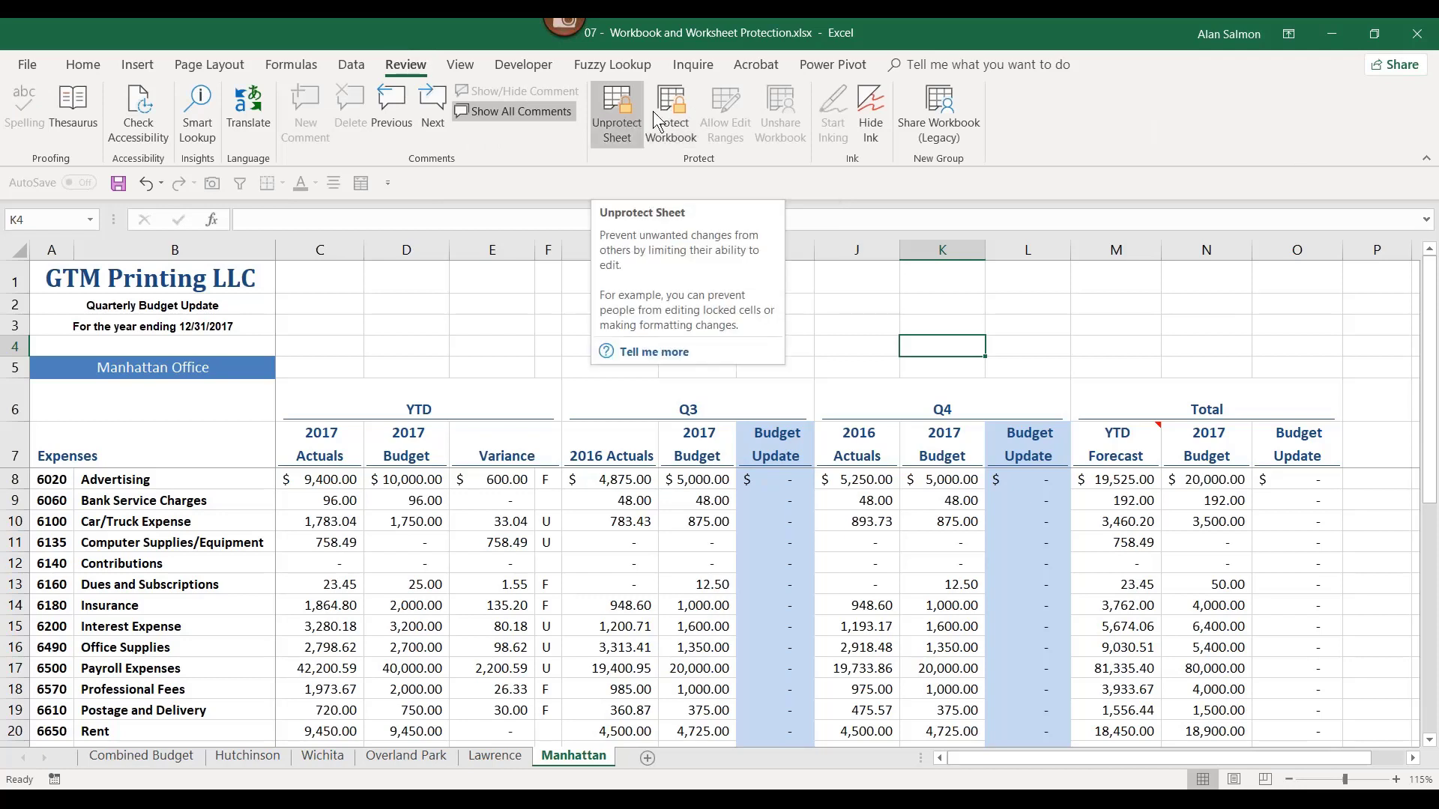
click(669, 122)
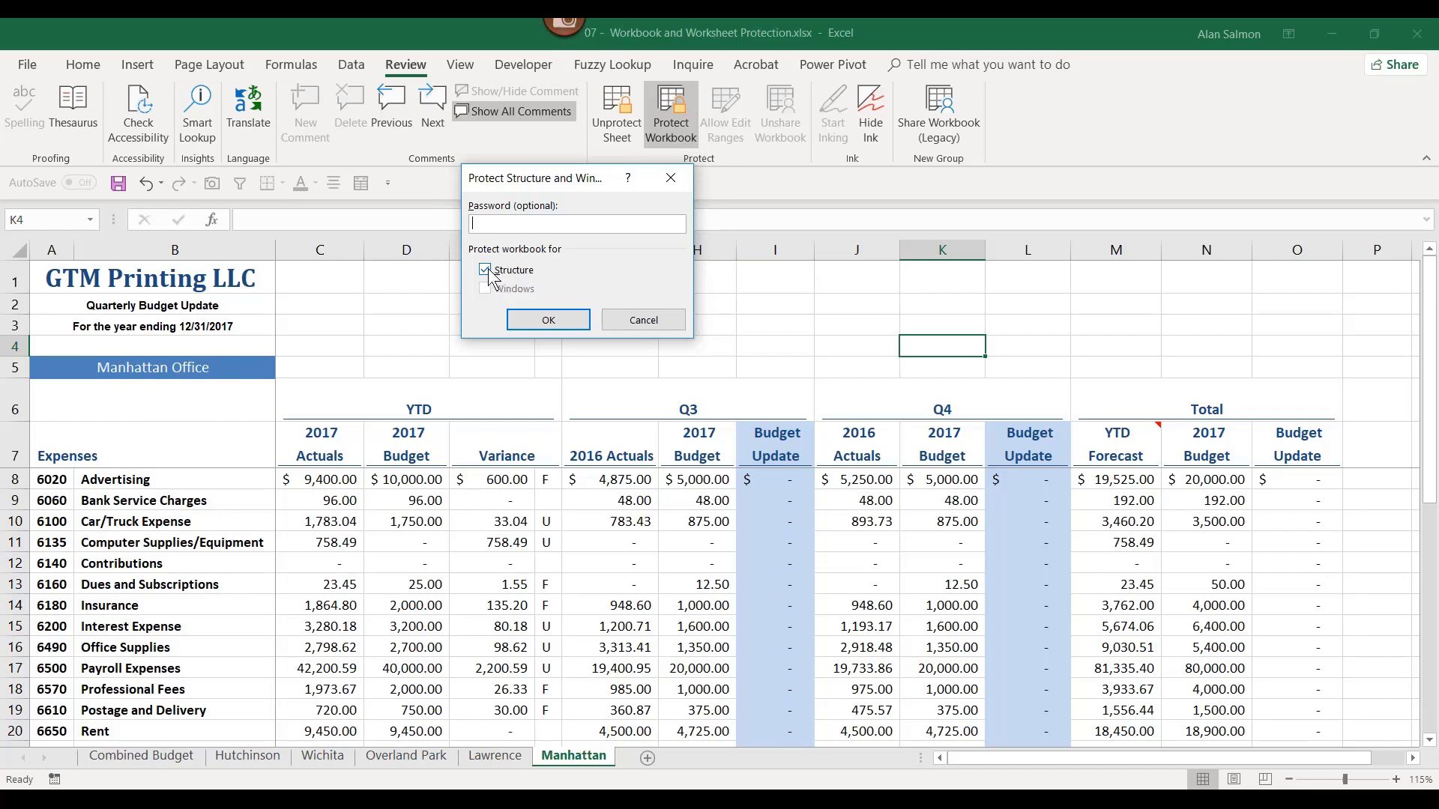
Step: Lock the workbook structure with no password, check the blocked sheet-tab menu, then bring up the 09 workbook
click(545, 321)
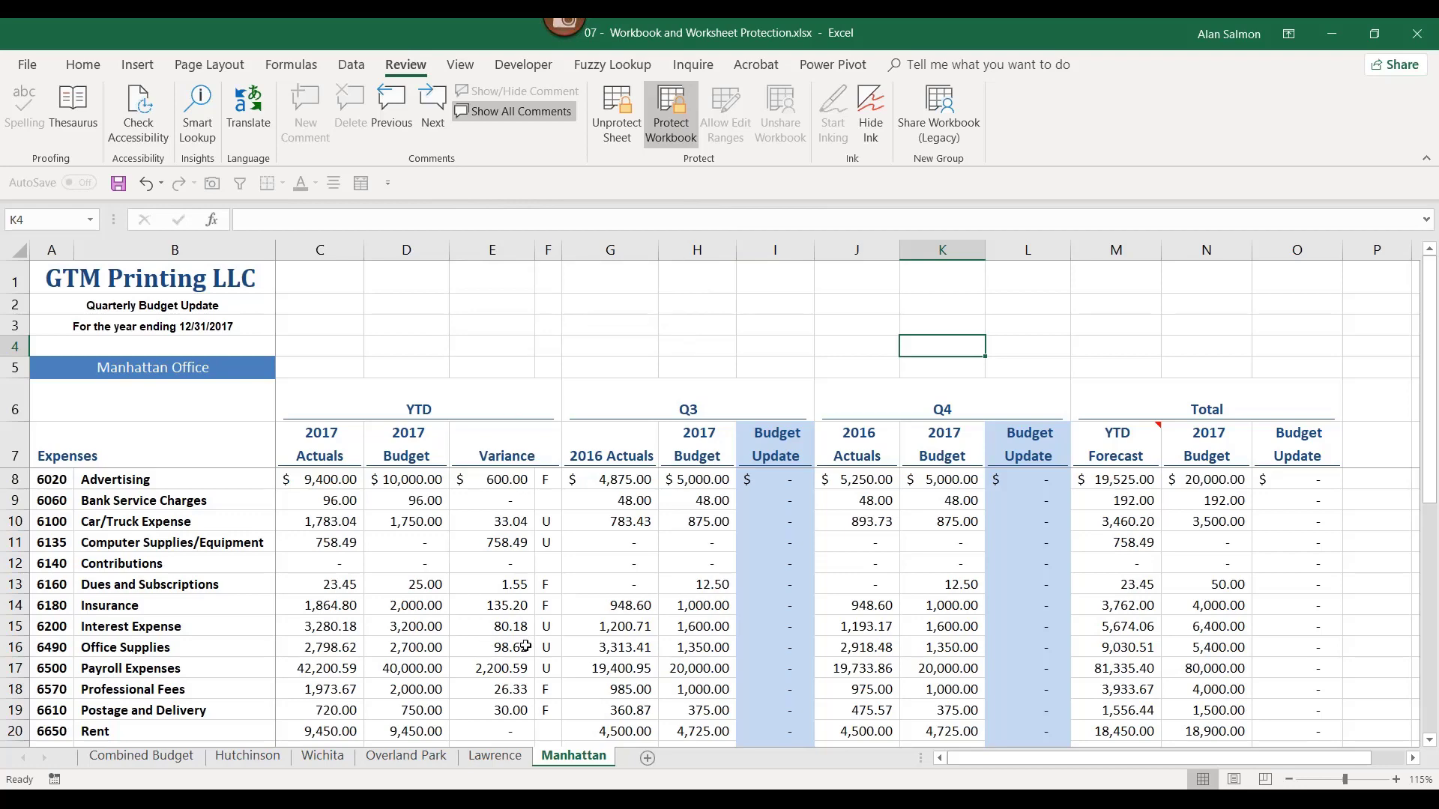
right_click(424, 755)
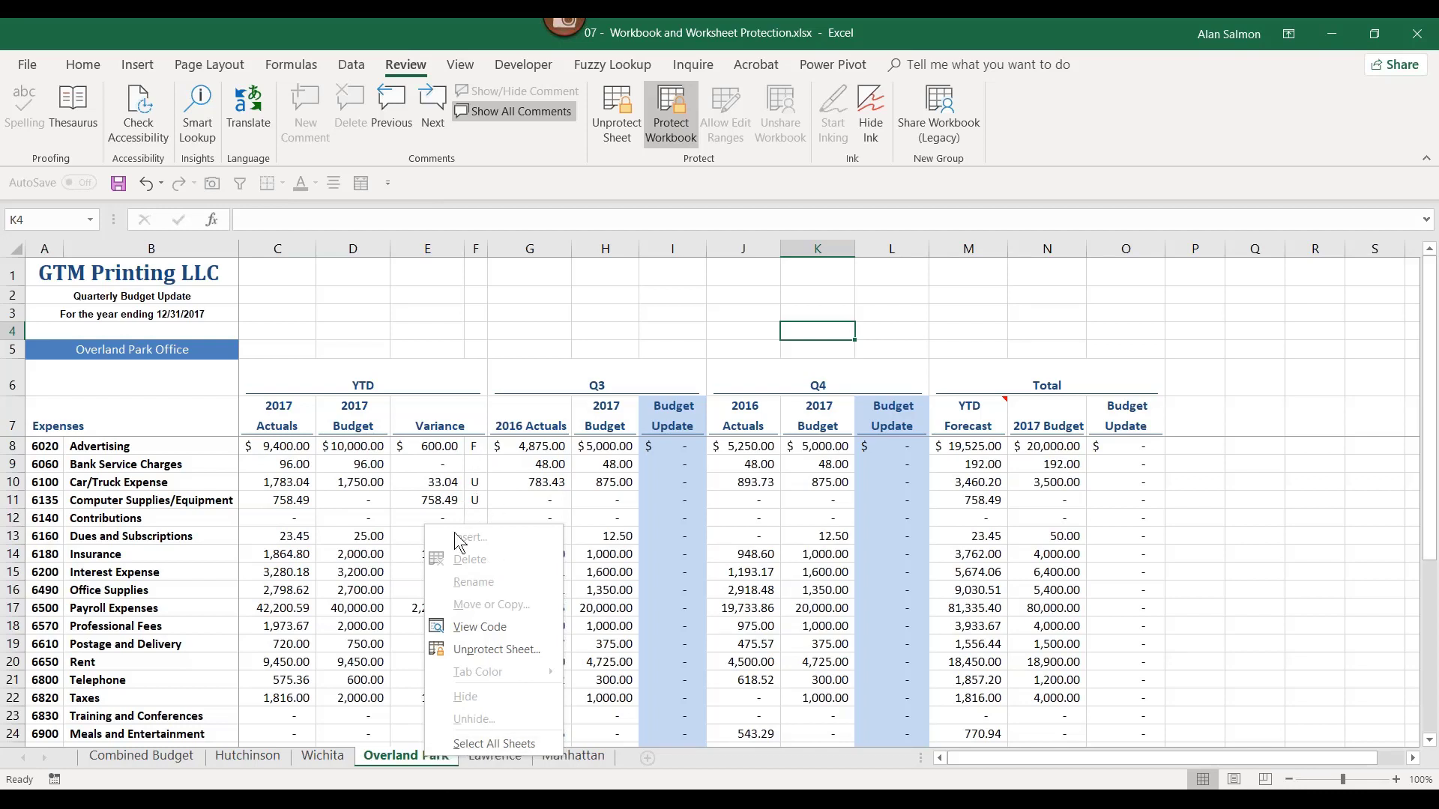
click(518, 788)
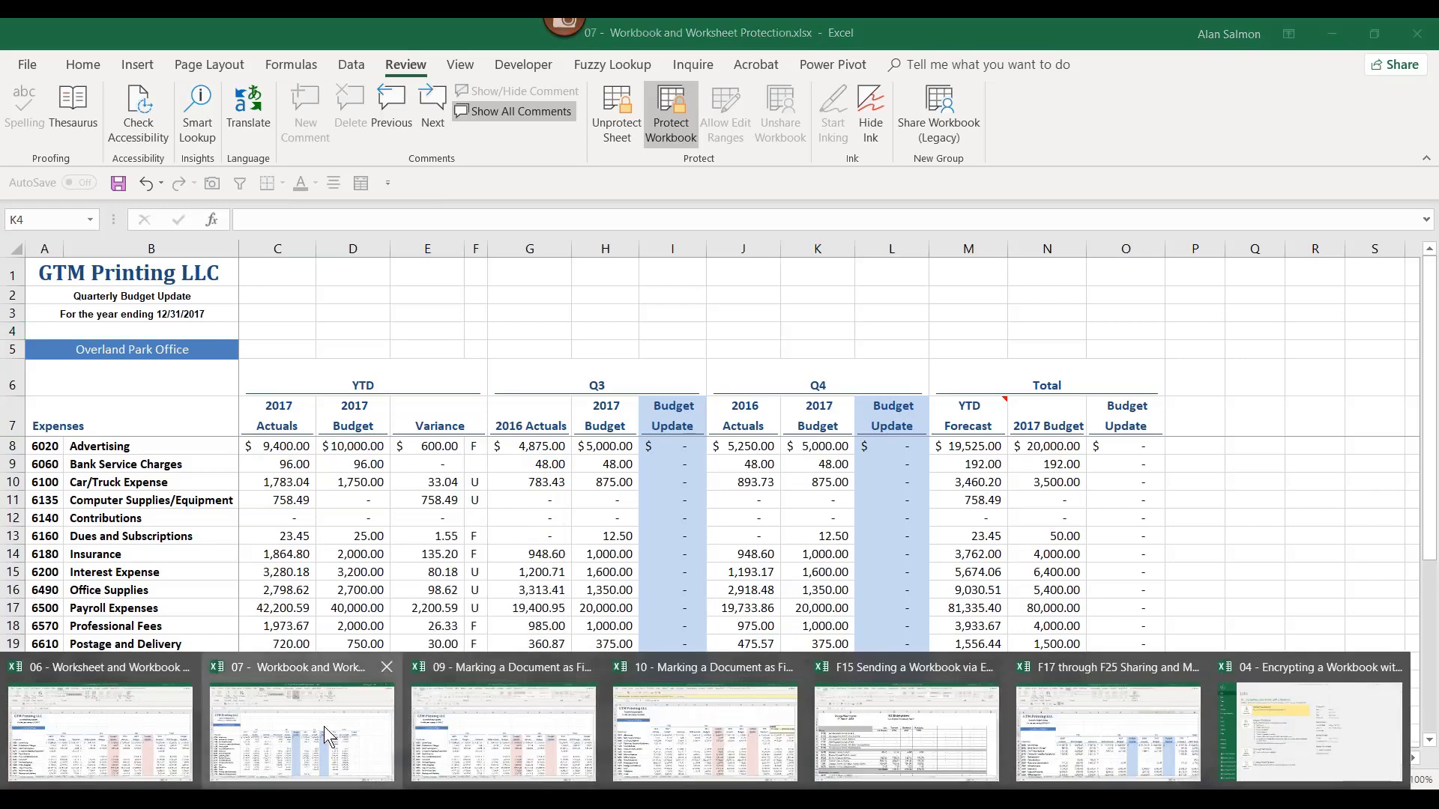
click(430, 735)
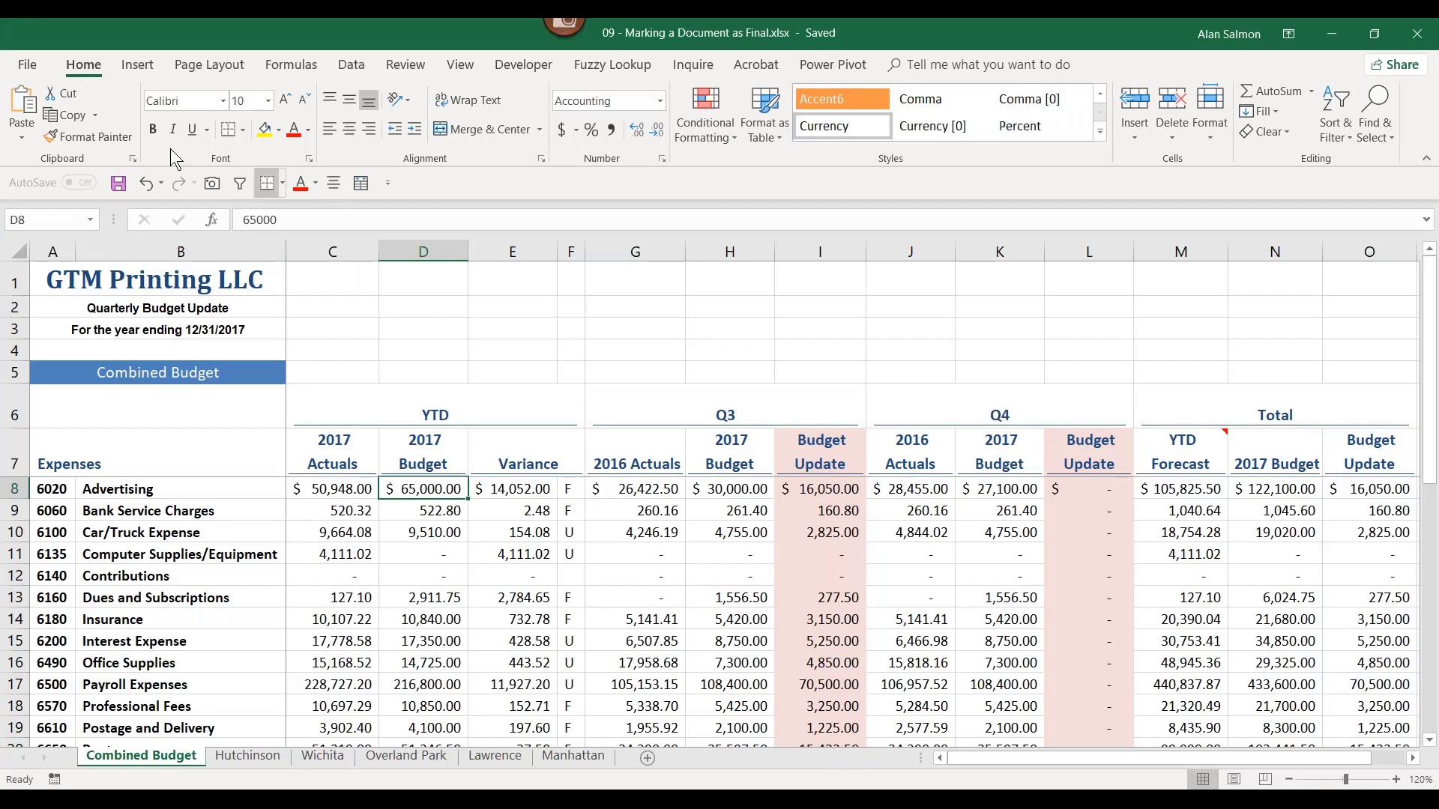
Step: Apply Mark as Final from File > Info > Protect Workbook, accepting the save and the notice
click(28, 65)
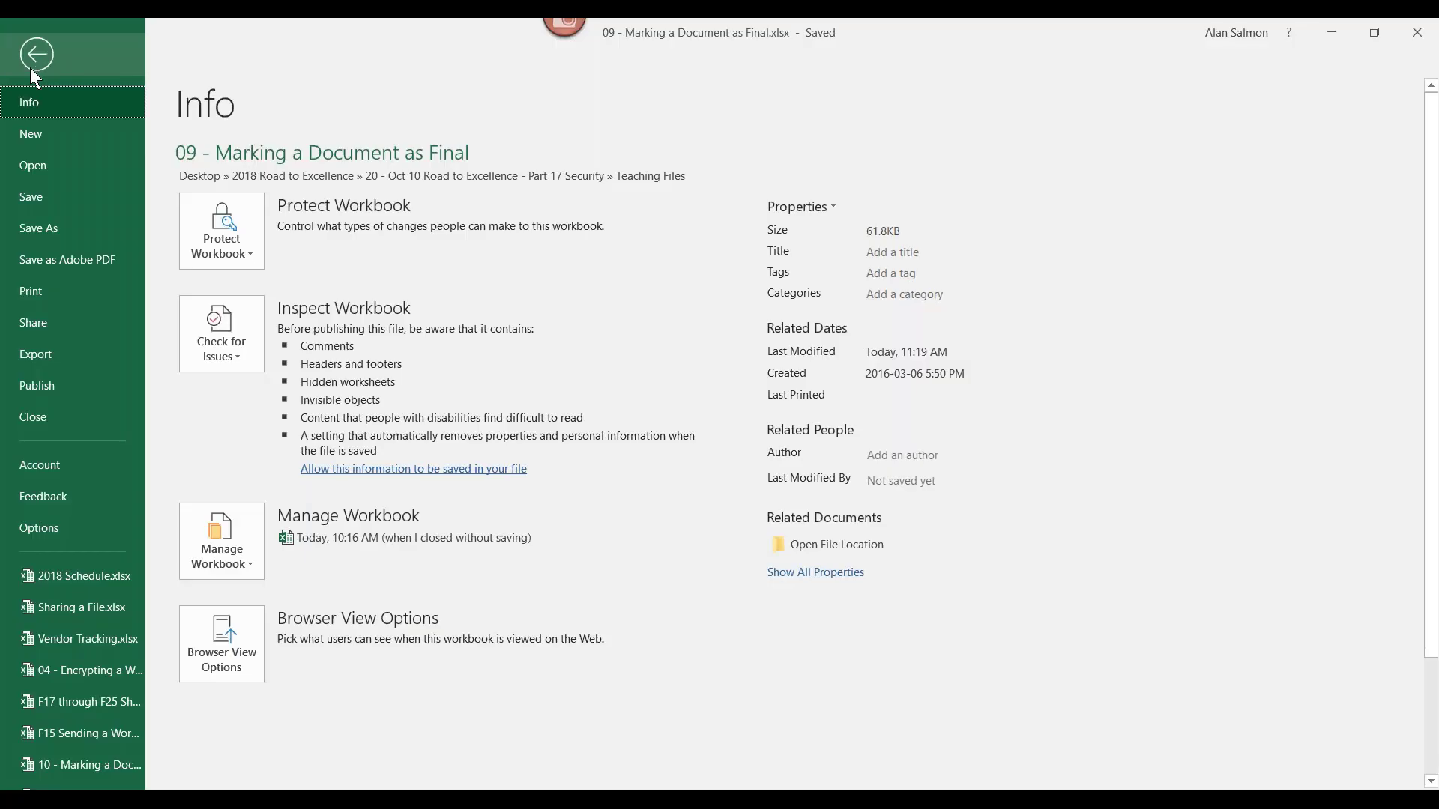
click(223, 239)
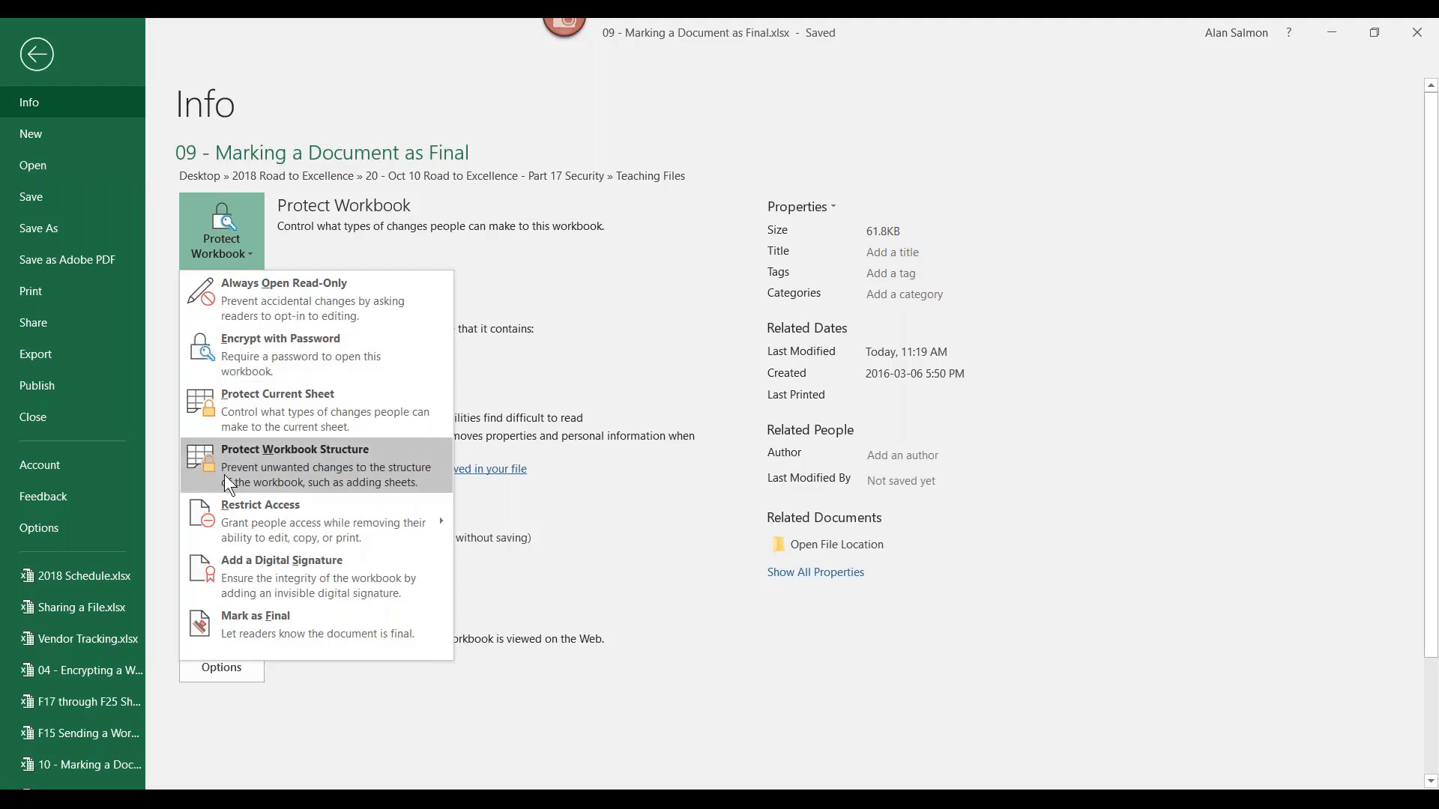
click(250, 618)
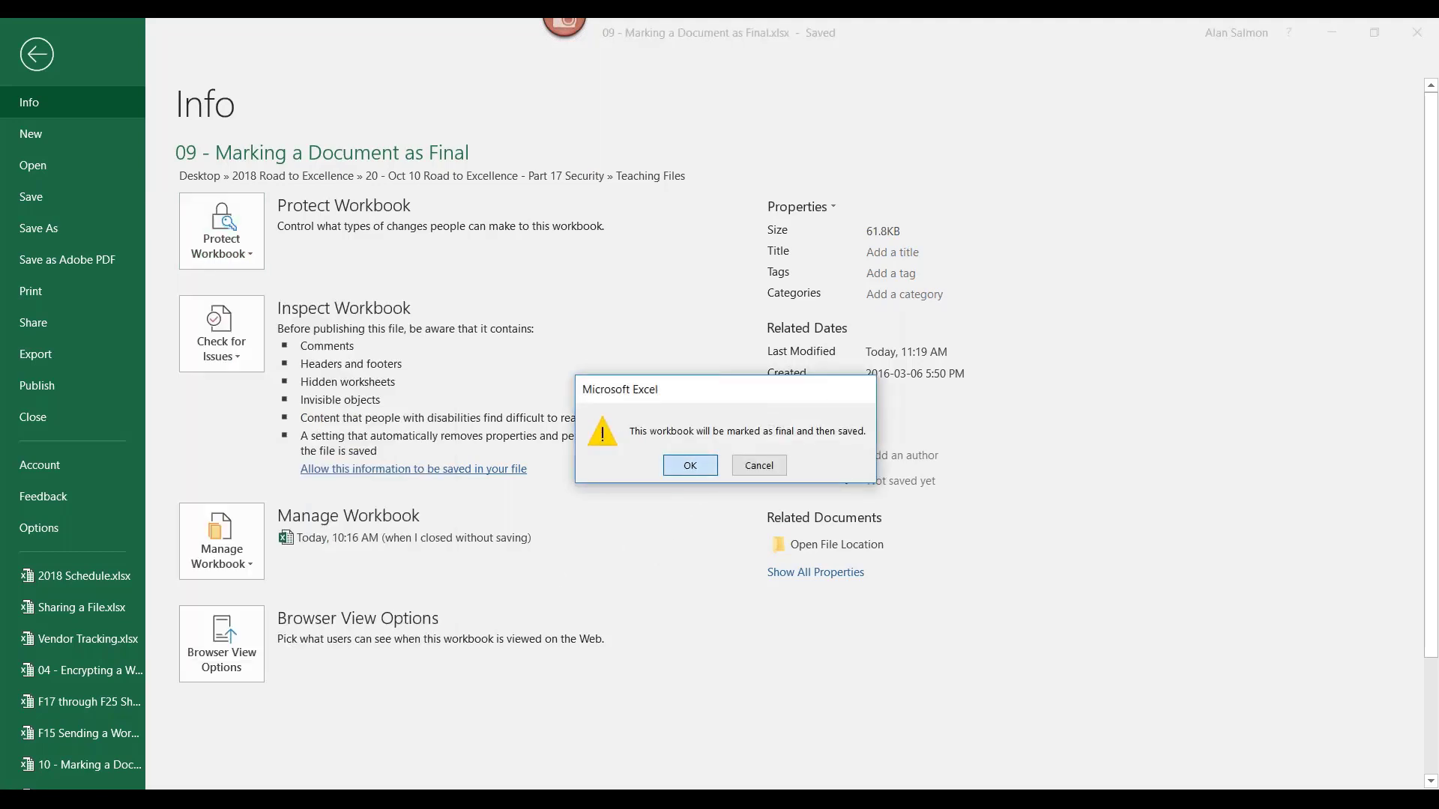
click(689, 466)
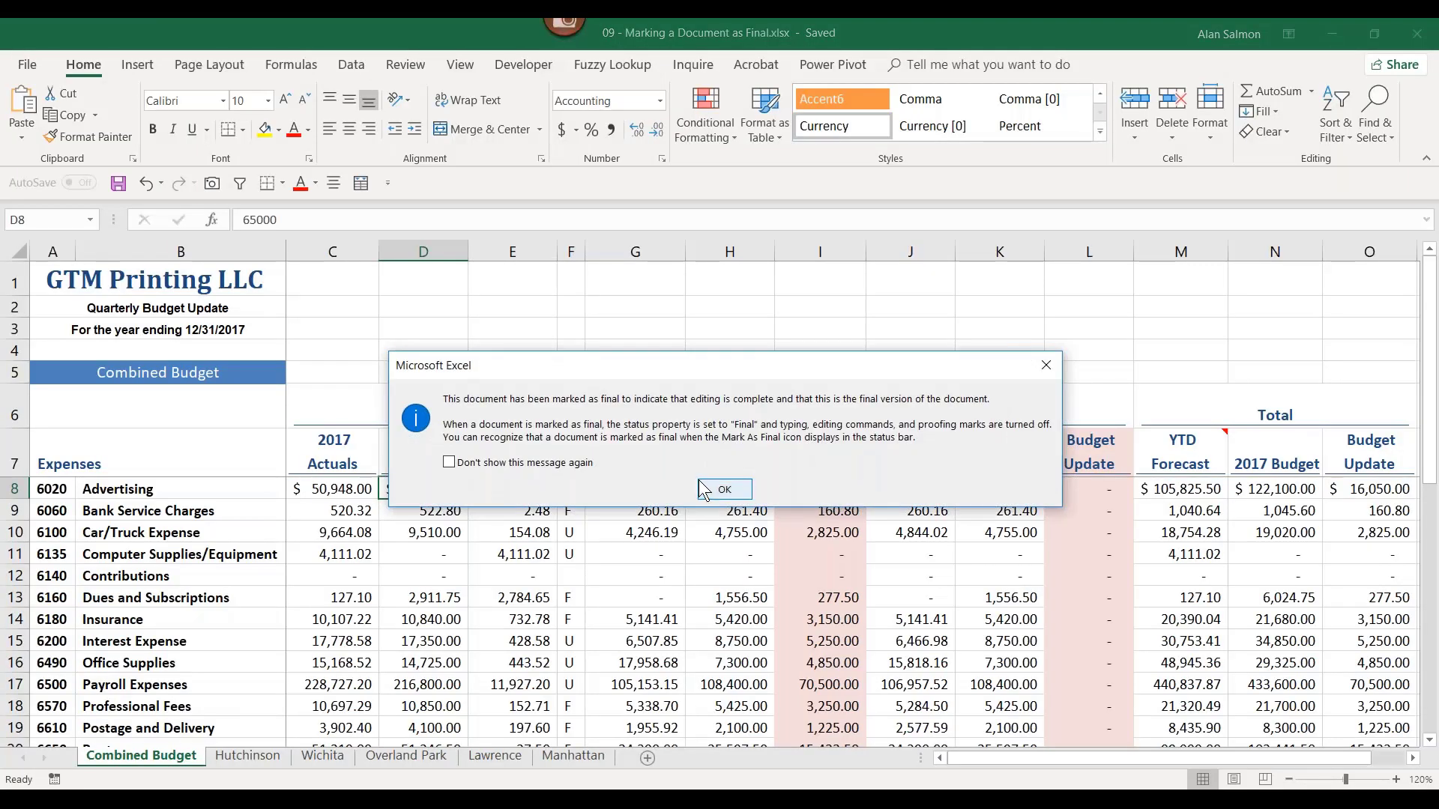
click(724, 489)
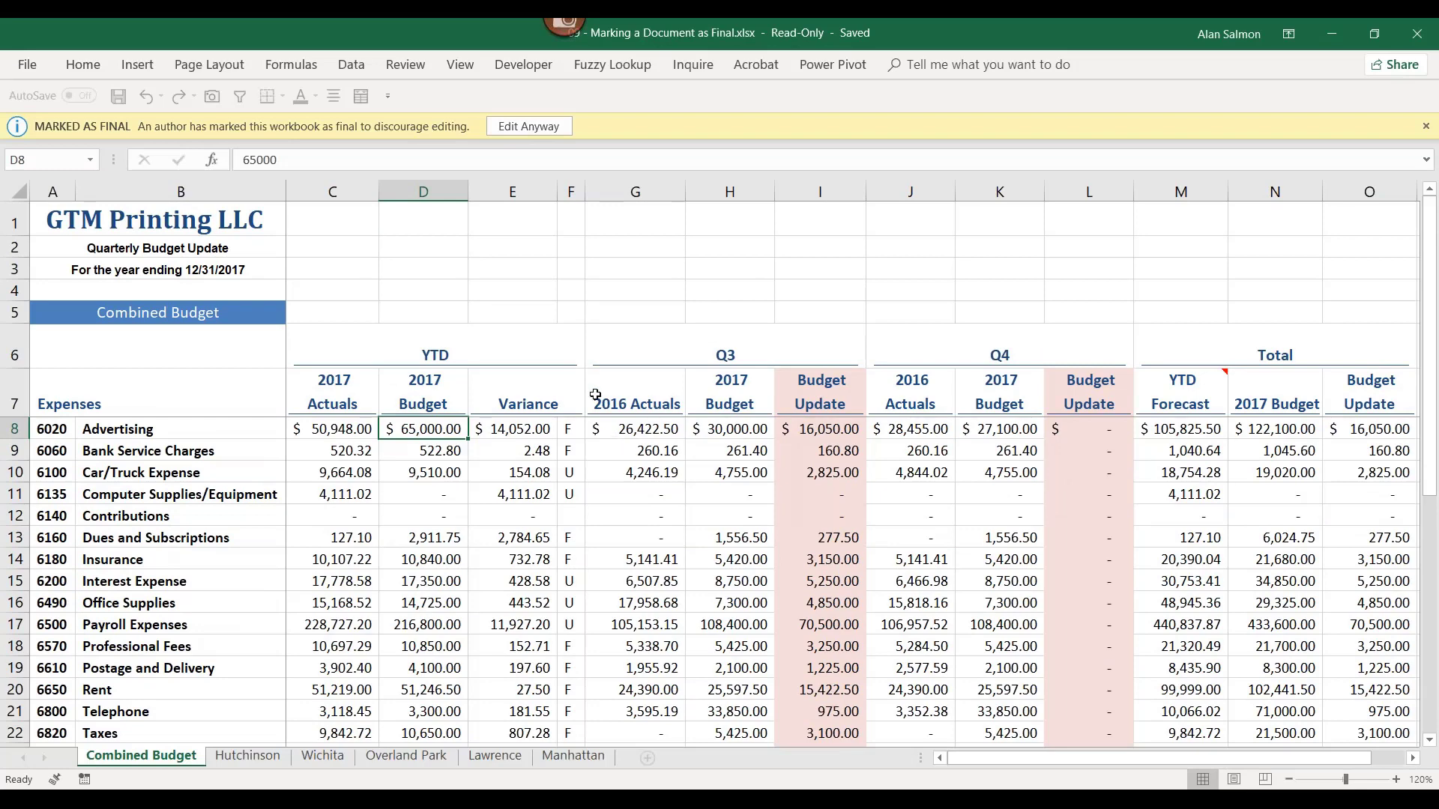
Step: Test cells C8, G8 and H10 of the final workbook, then choose Edit Anyway and select E8
click(358, 427)
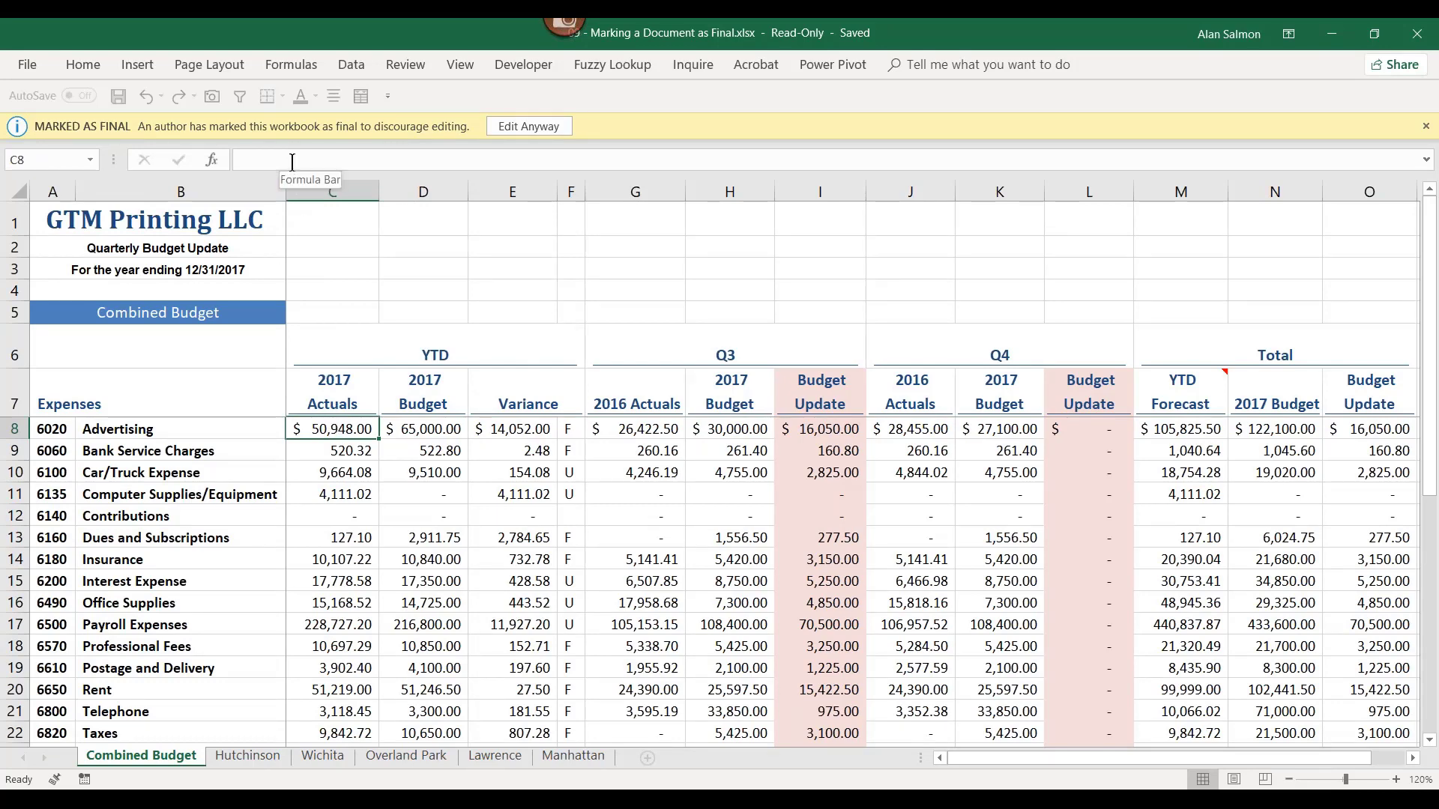
click(622, 431)
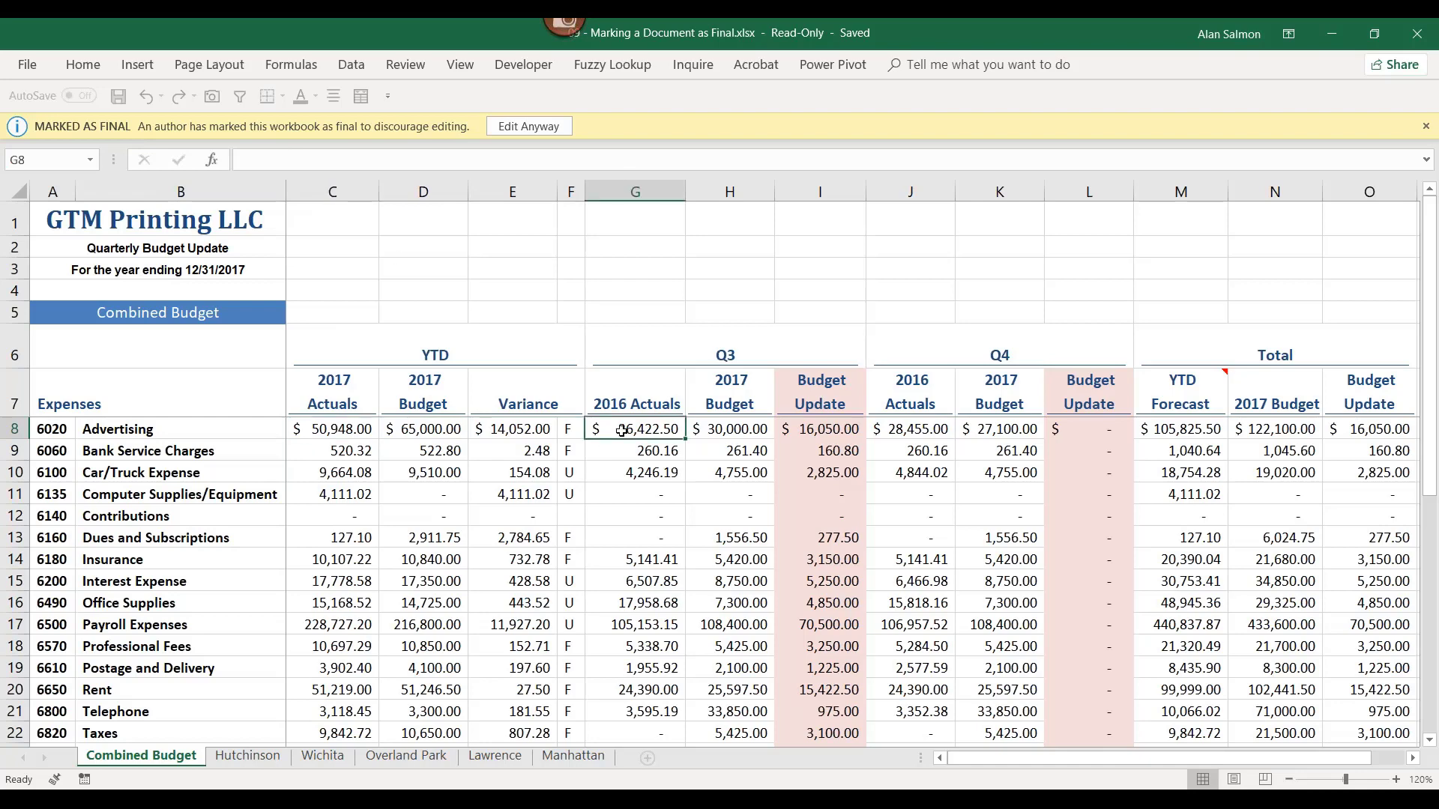
click(721, 475)
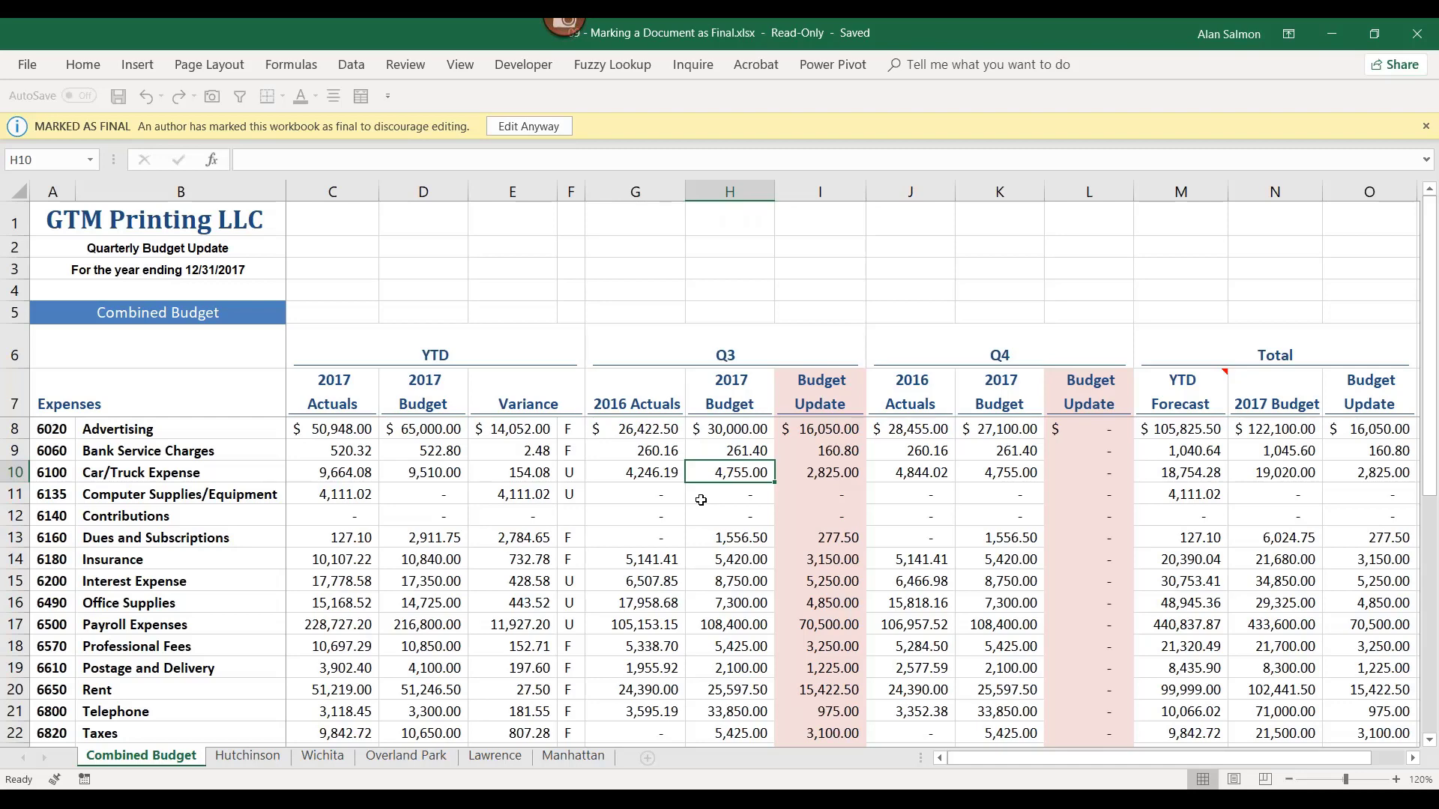
click(537, 127)
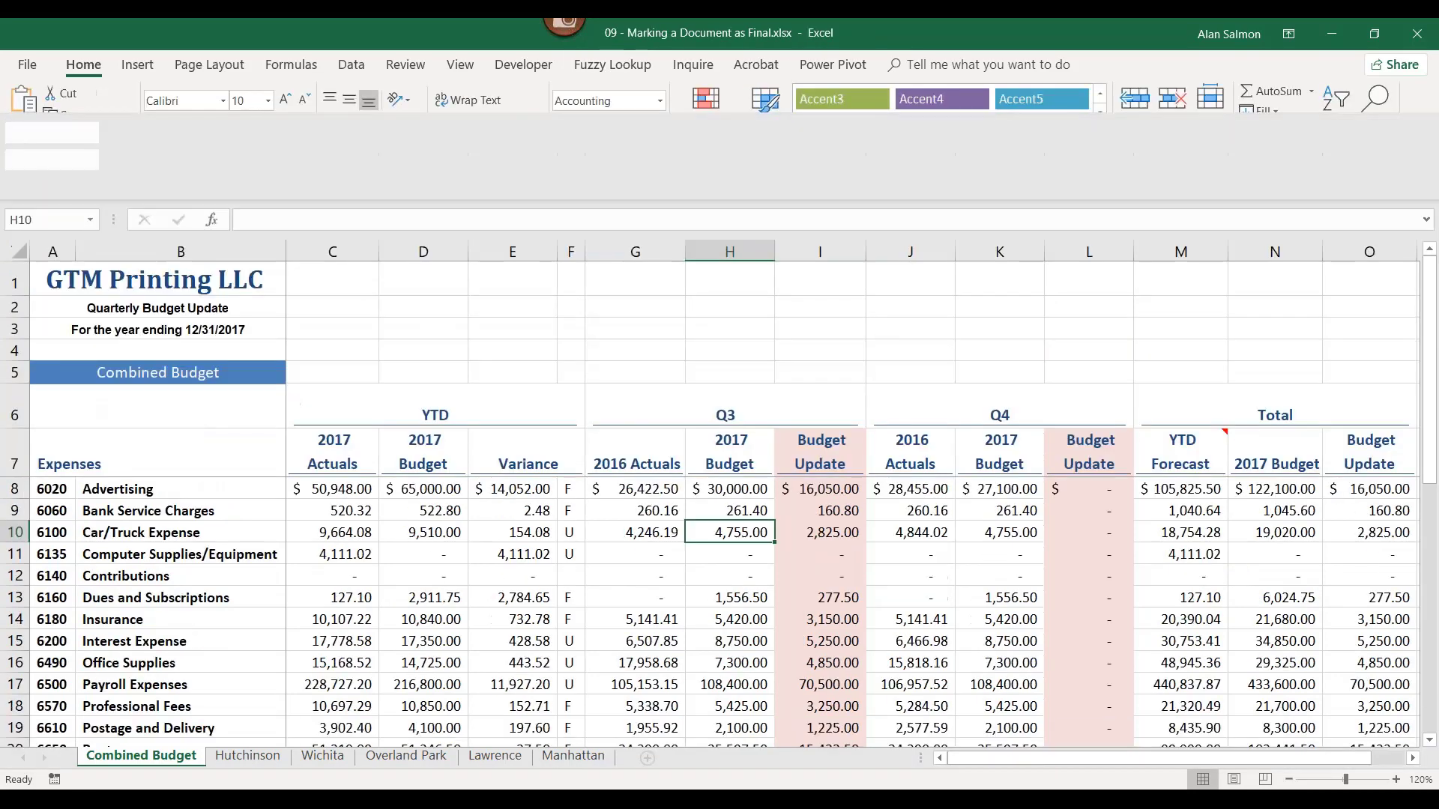
click(530, 489)
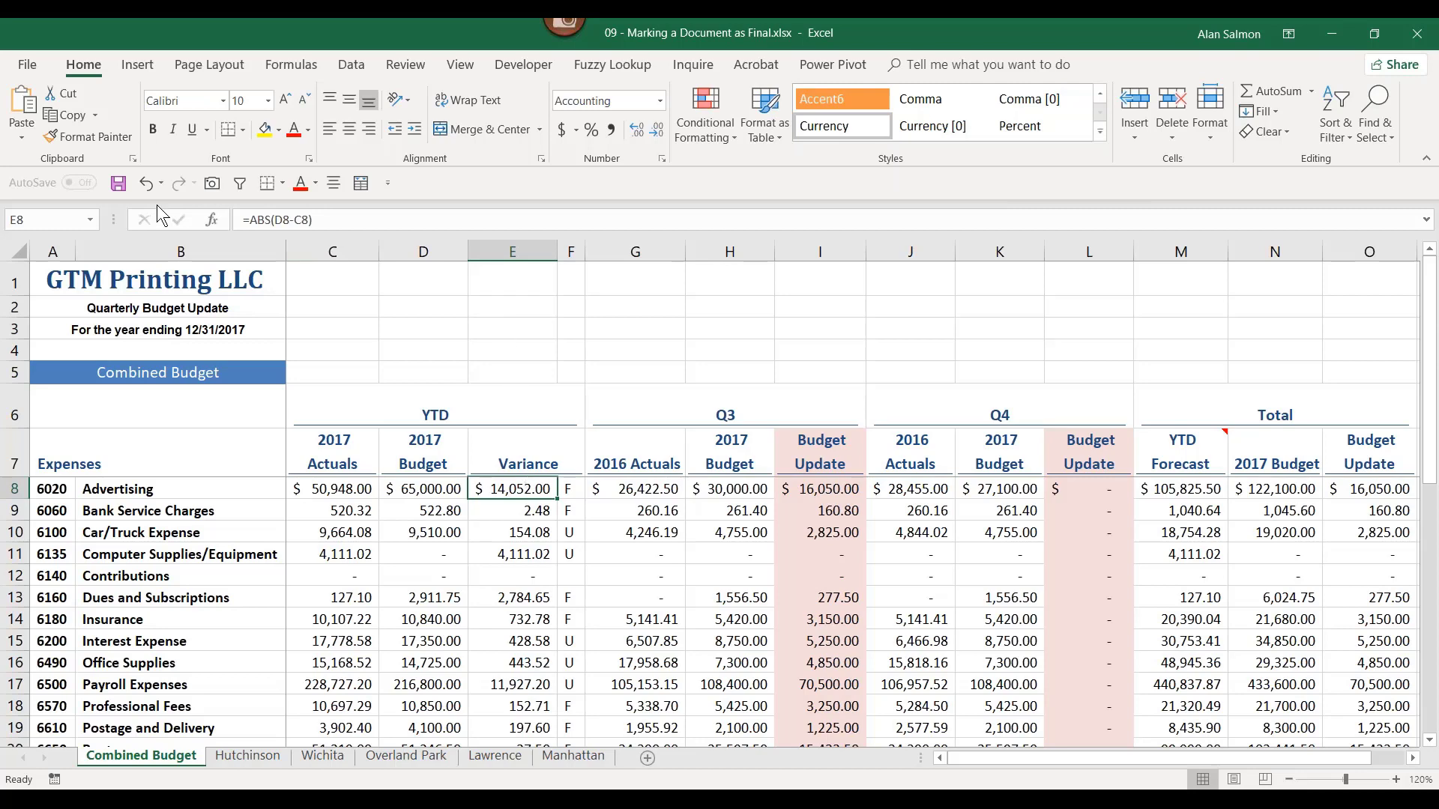
Step: Apply Mark as Final again via Protect Workbook, accept both prompts, then choose Edit Anyway
click(27, 64)
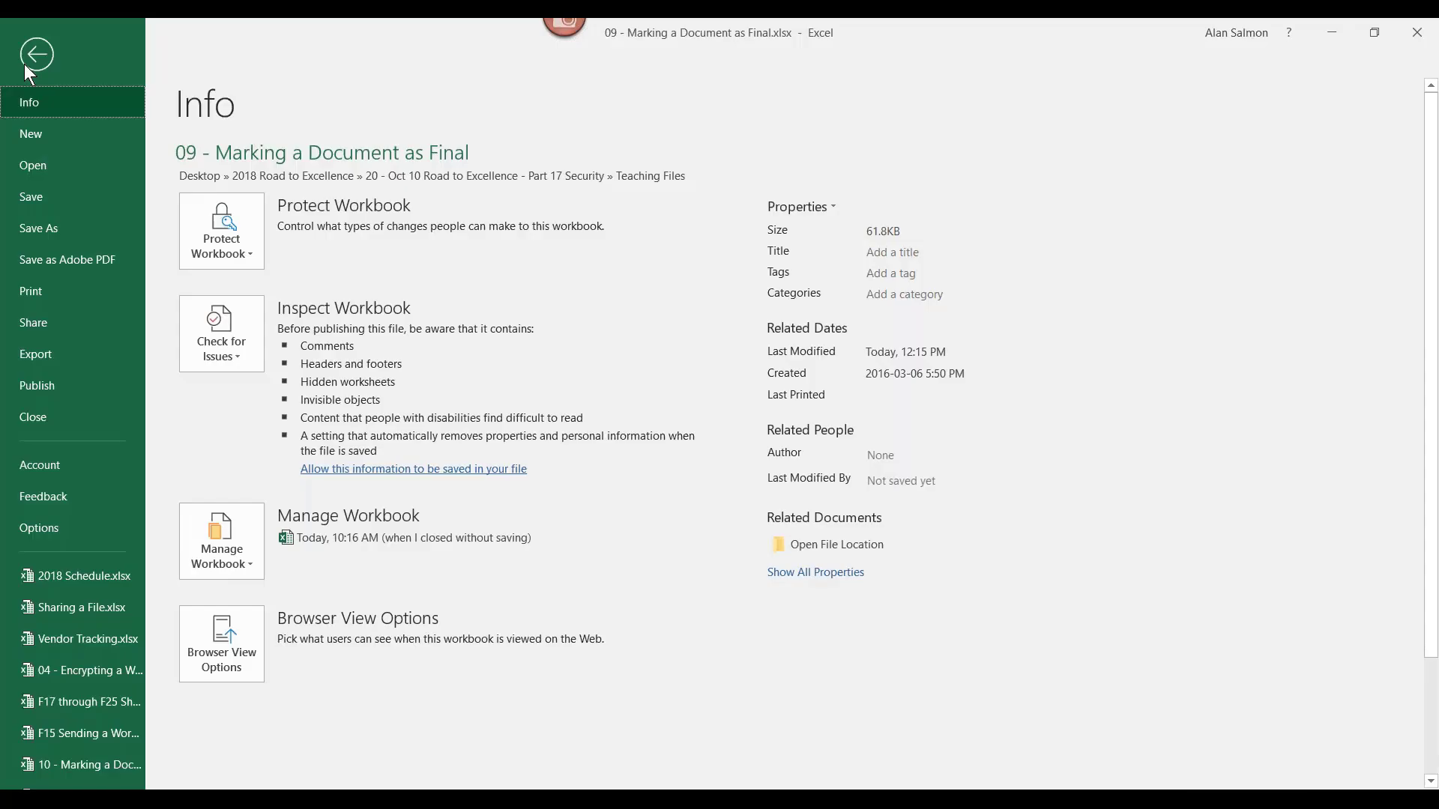
click(221, 234)
click(297, 641)
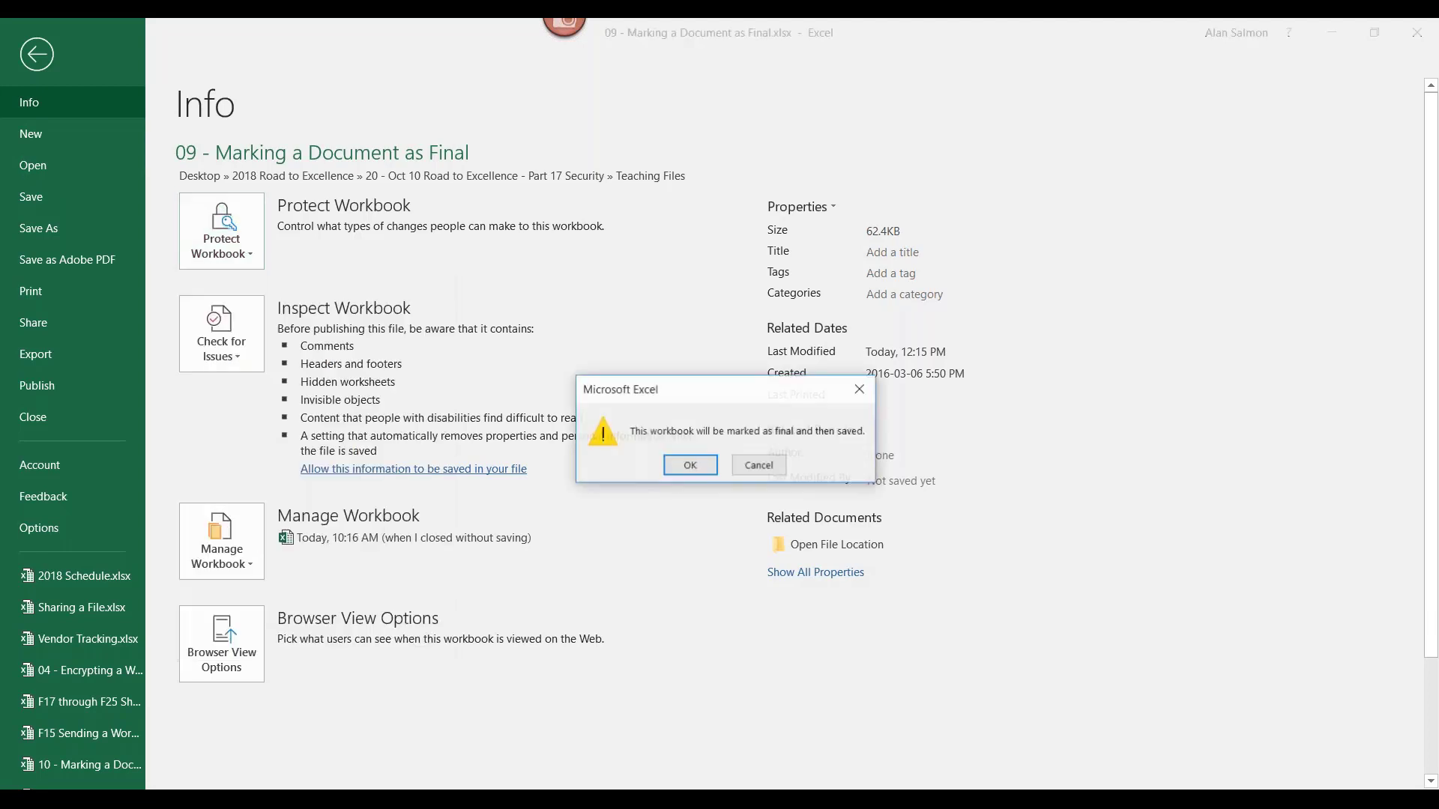
click(690, 466)
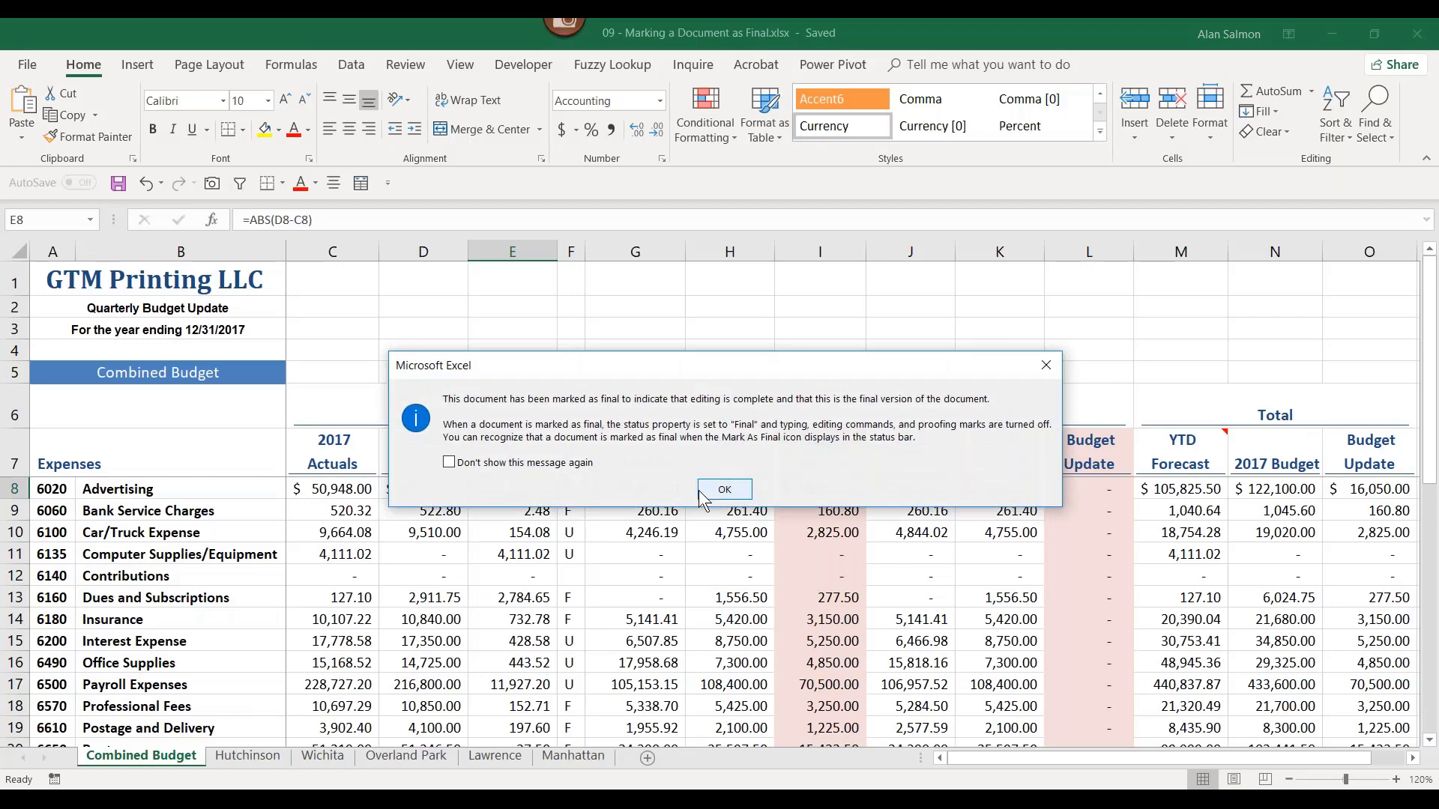
click(701, 490)
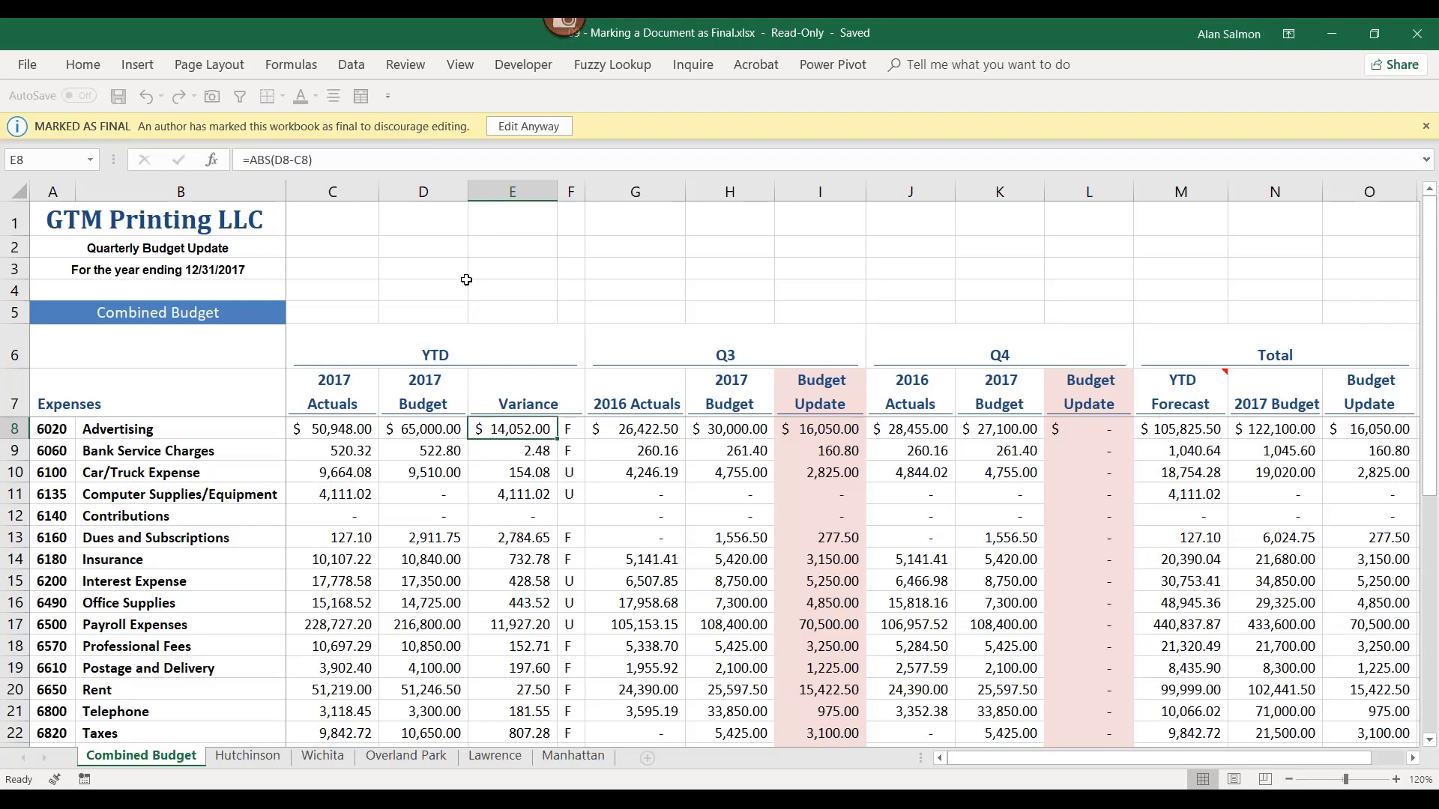
click(506, 124)
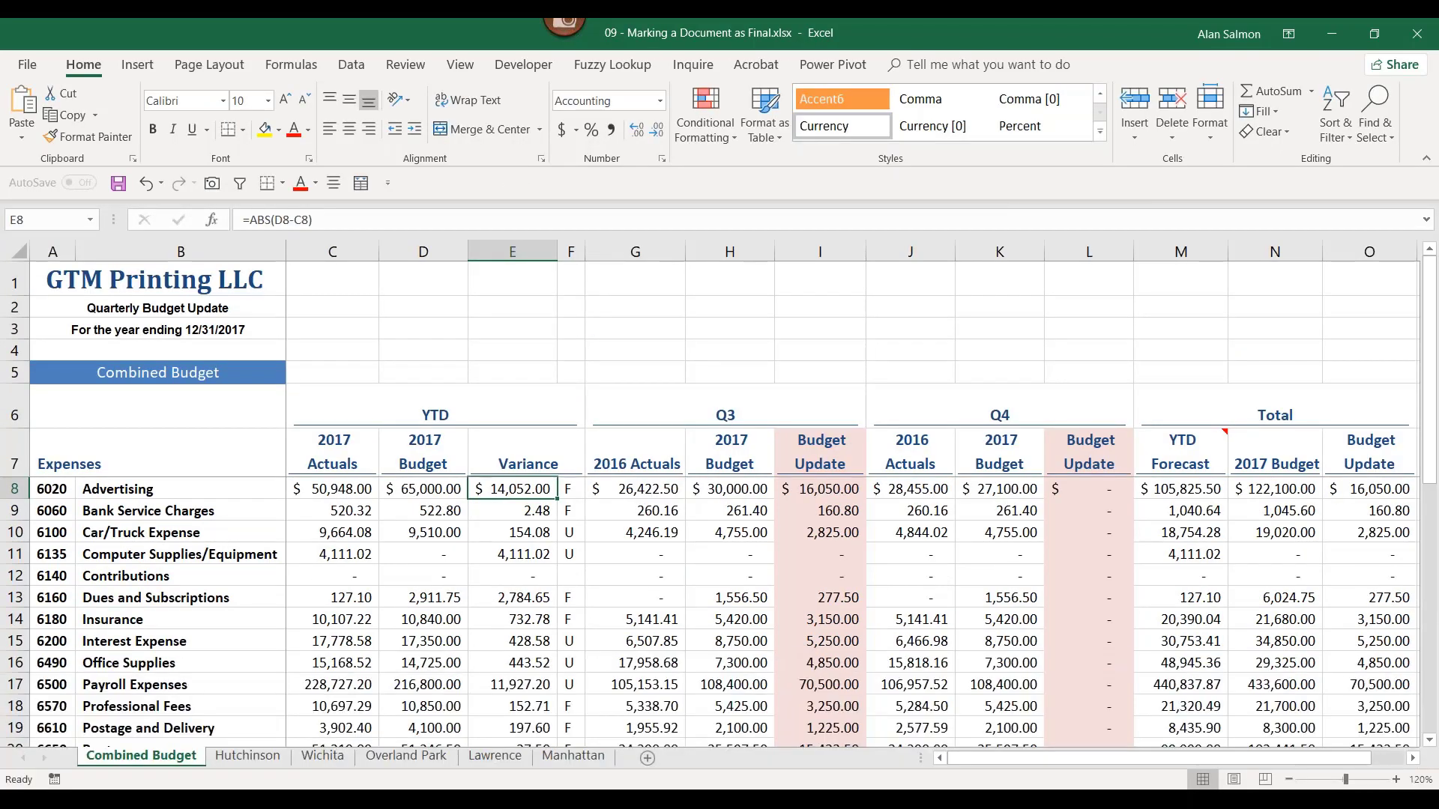
Step: Bring the F15 Sending a Workbook via Email window forward from the Excel taskbar previews
mouse_move(479, 799)
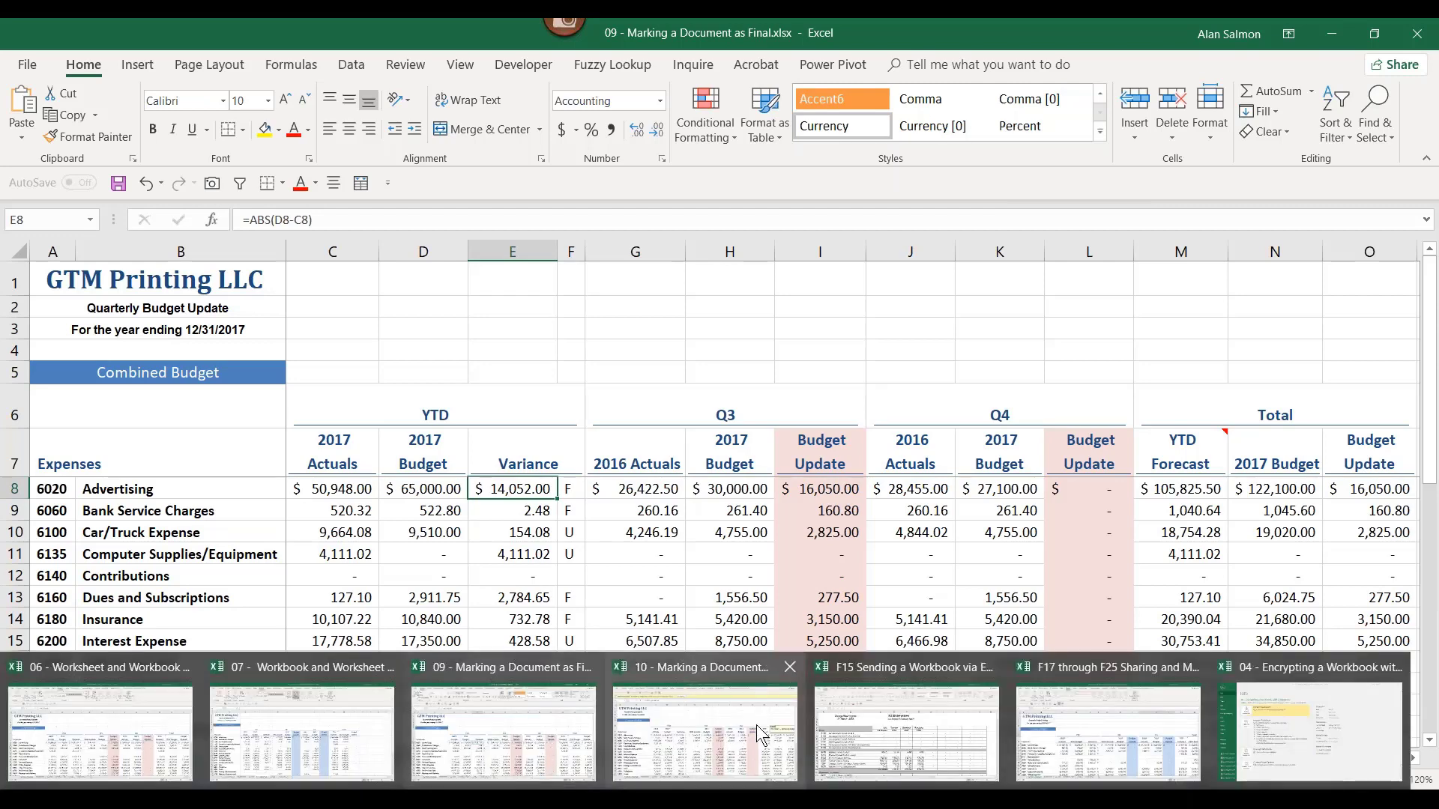
click(905, 710)
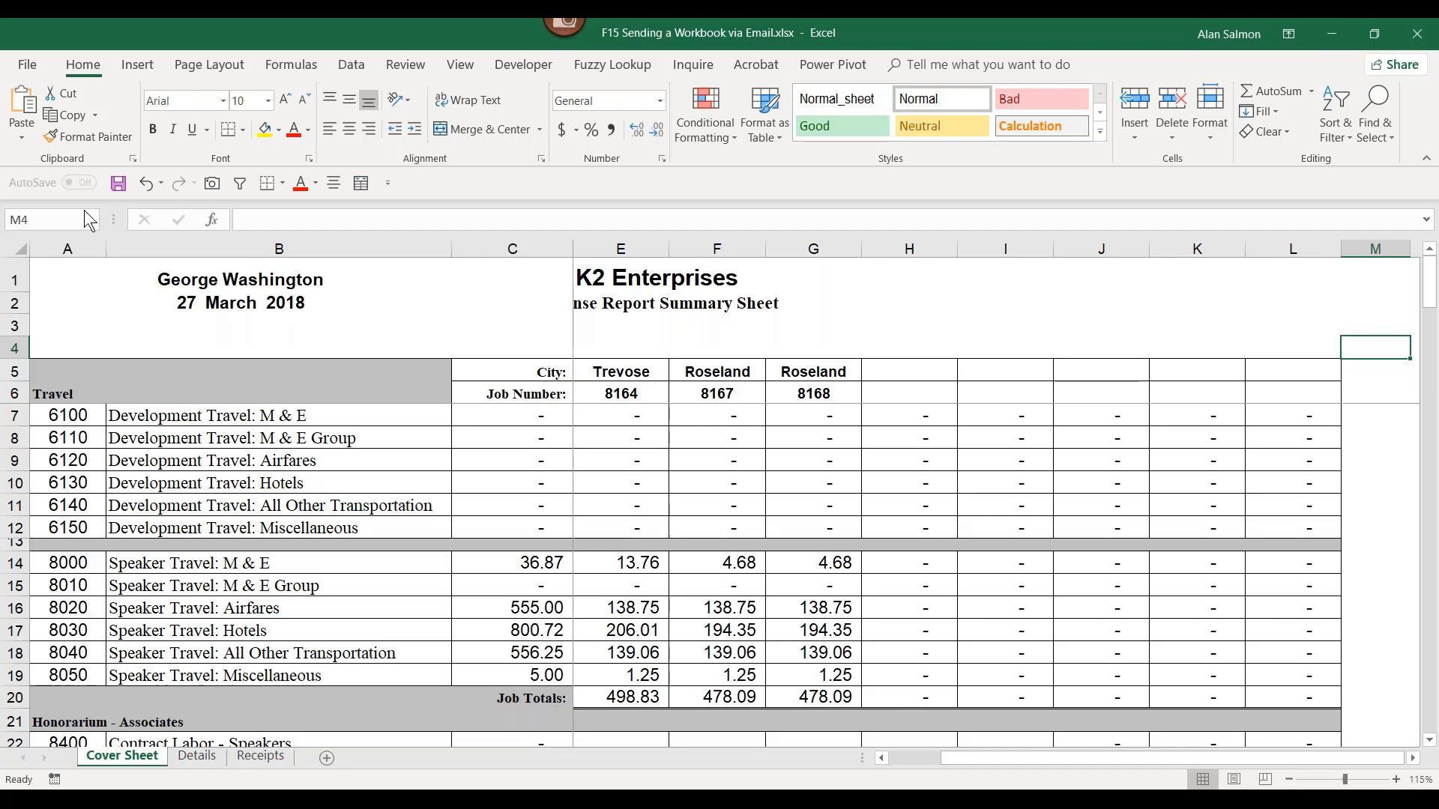
click(28, 66)
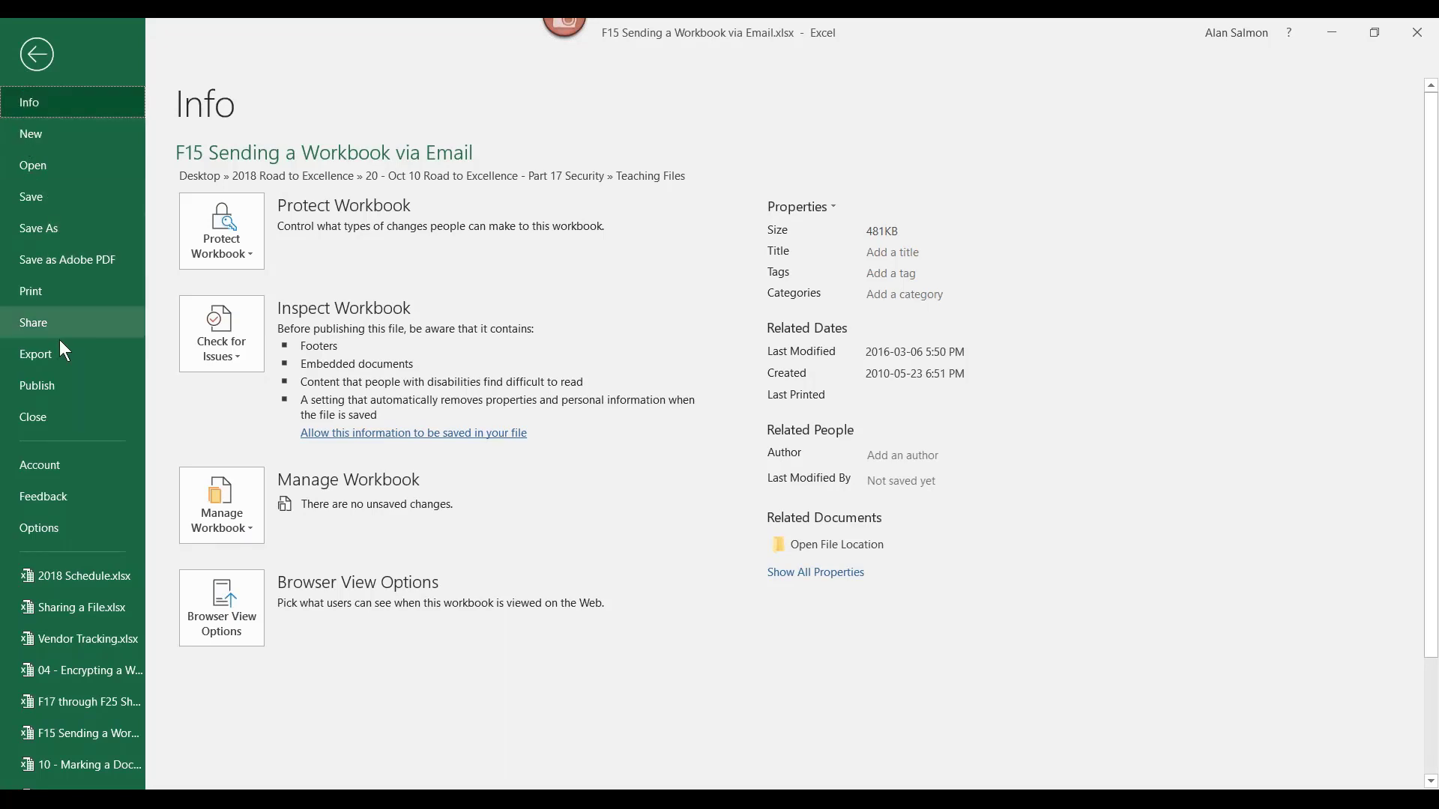
click(41, 318)
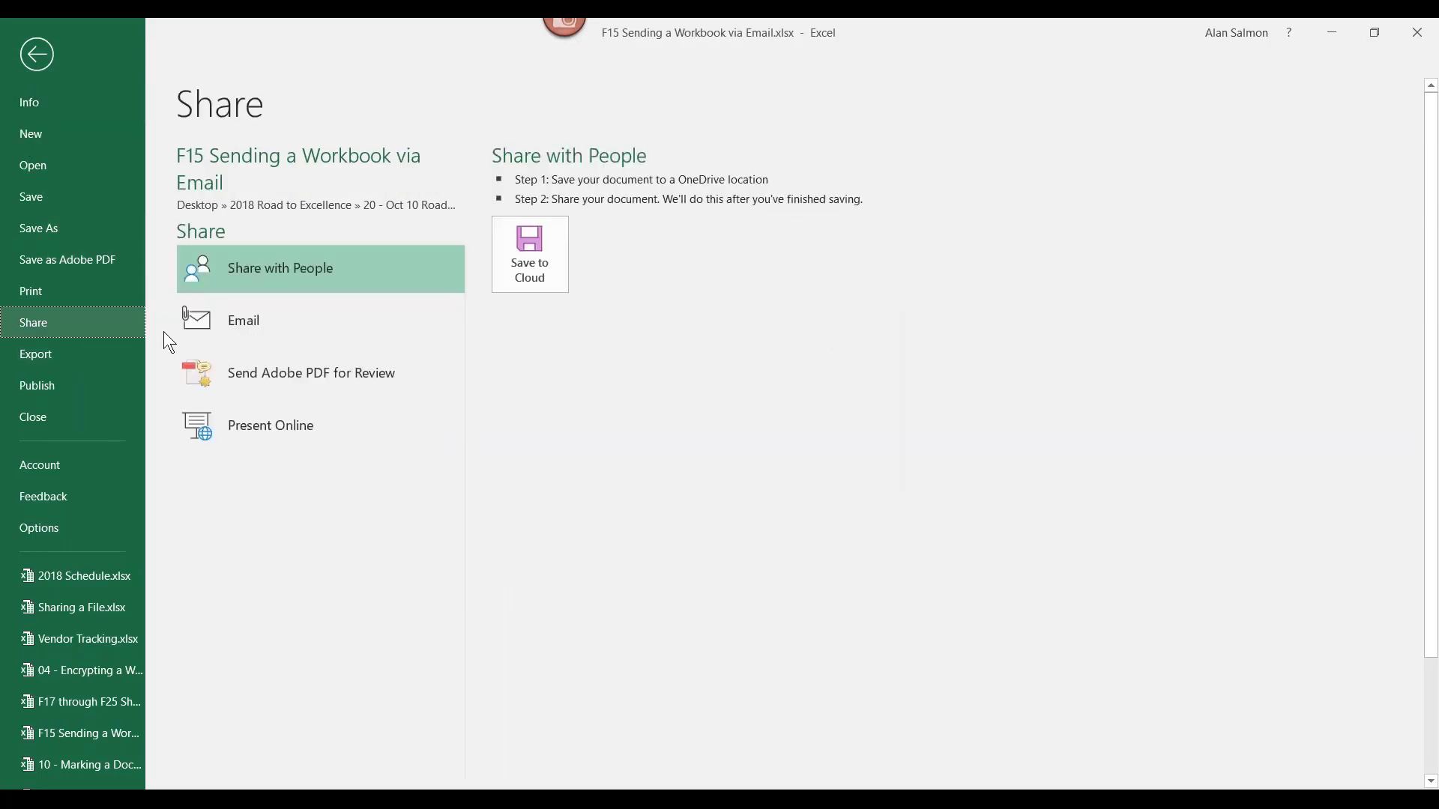
click(242, 319)
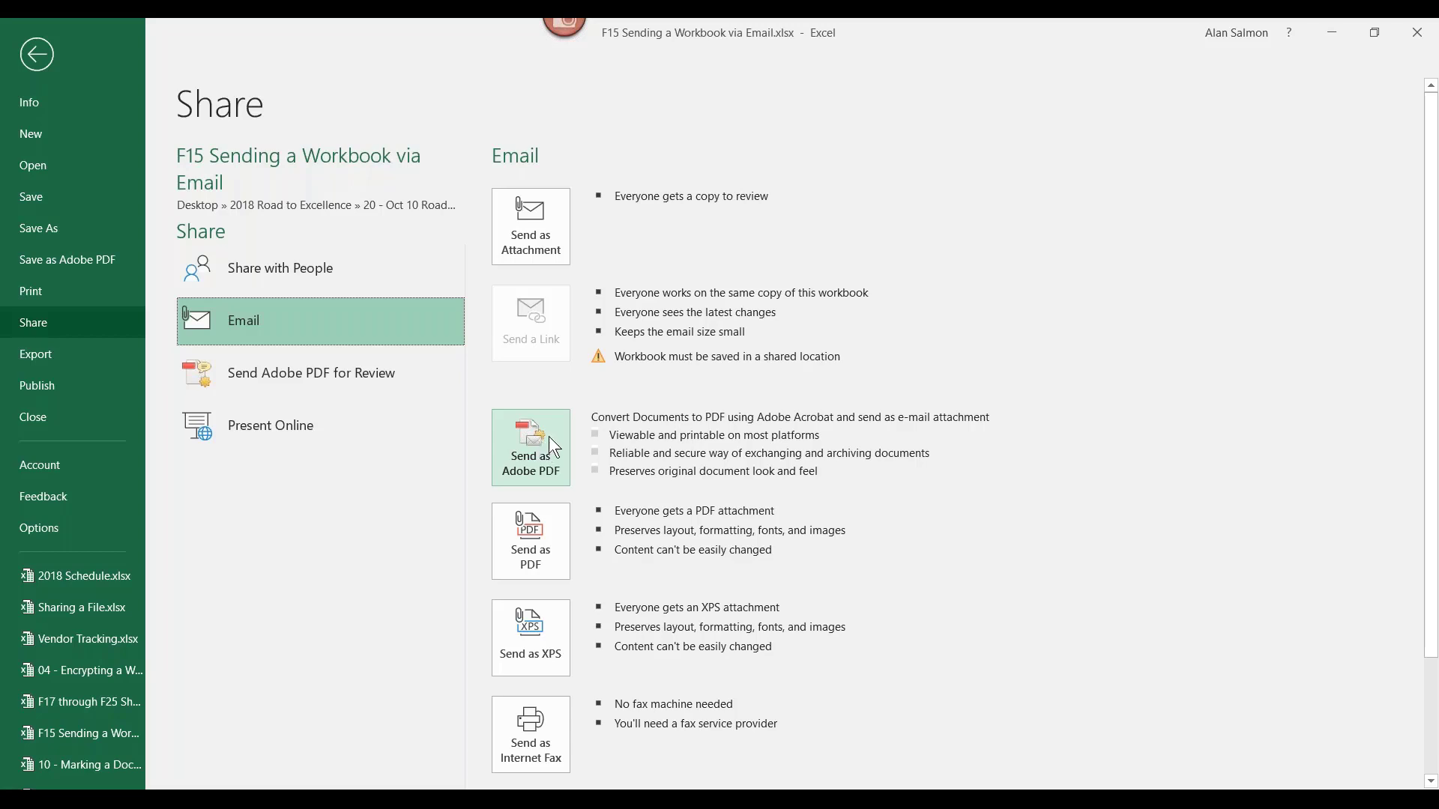
click(38, 63)
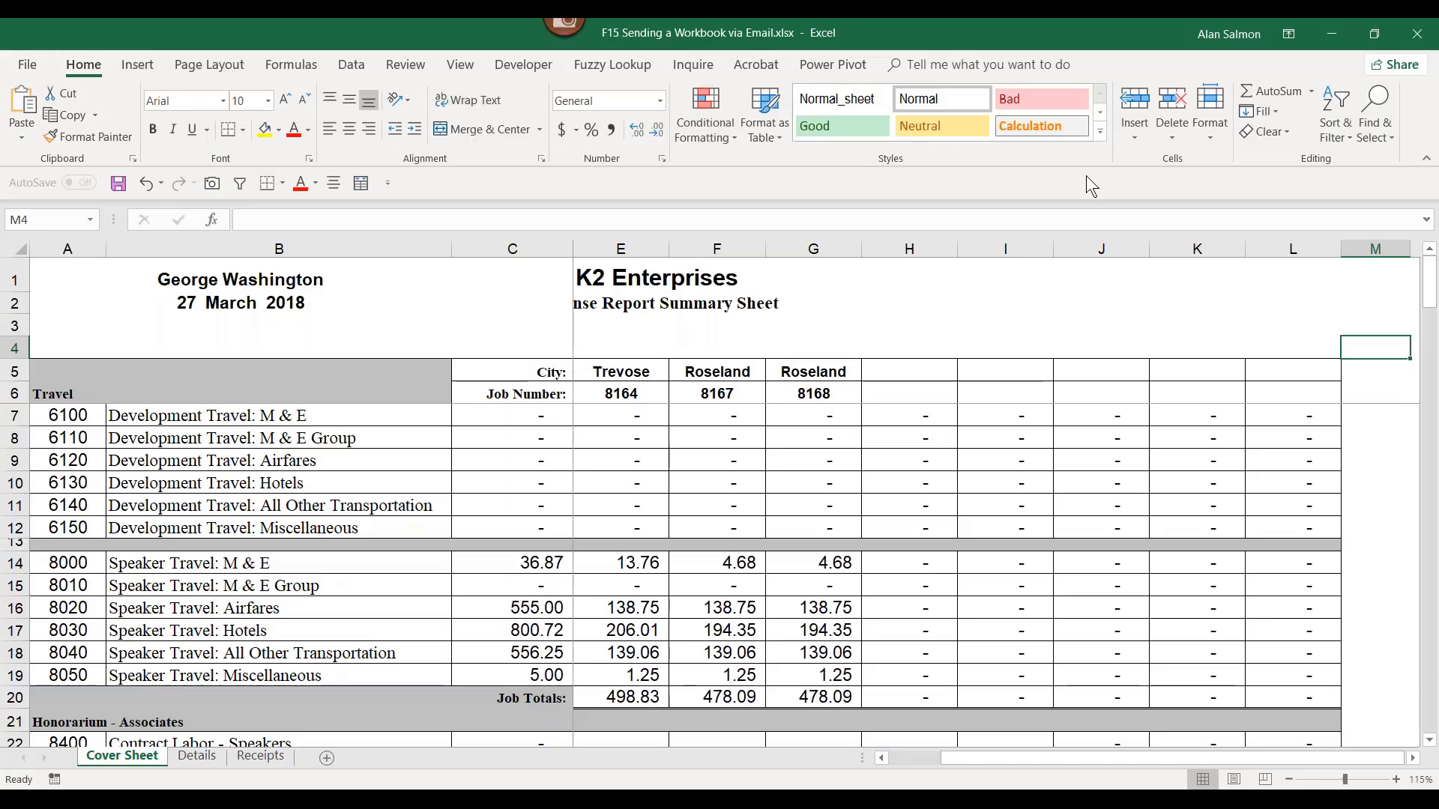
Step: Close the Share pane without sharing and bring up the F17 through F25 Sharing and Merging Workbooks file
click(1398, 65)
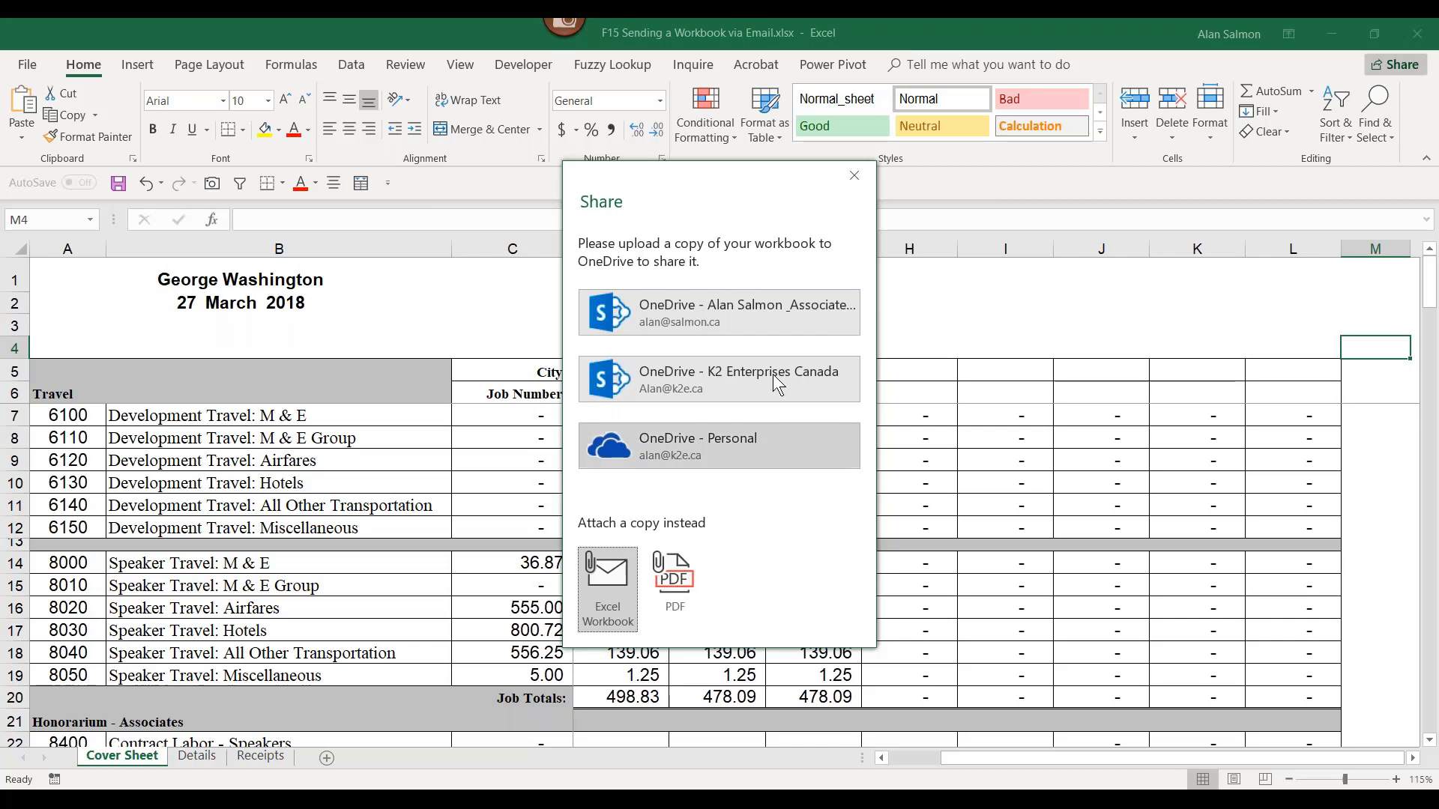
click(857, 178)
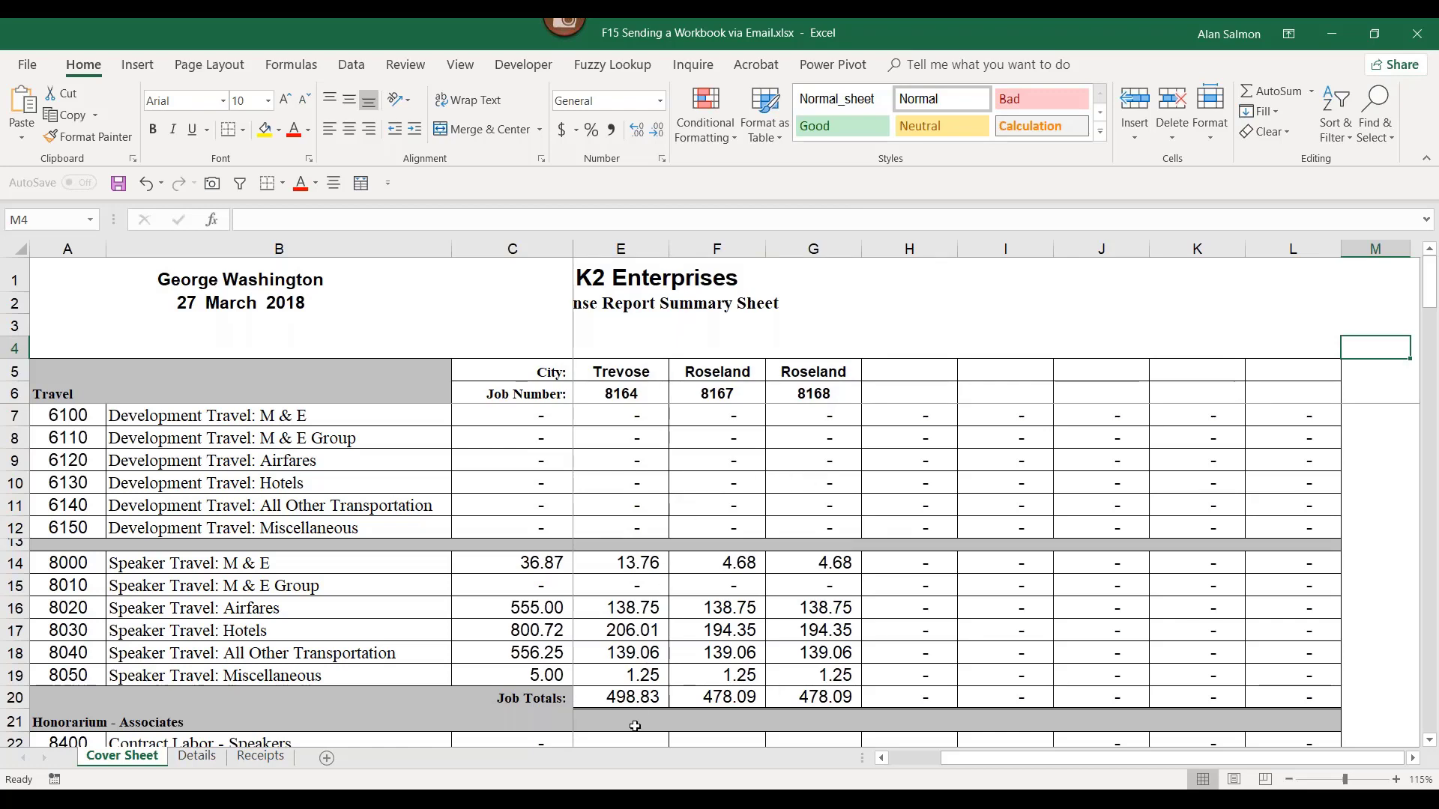
click(750, 731)
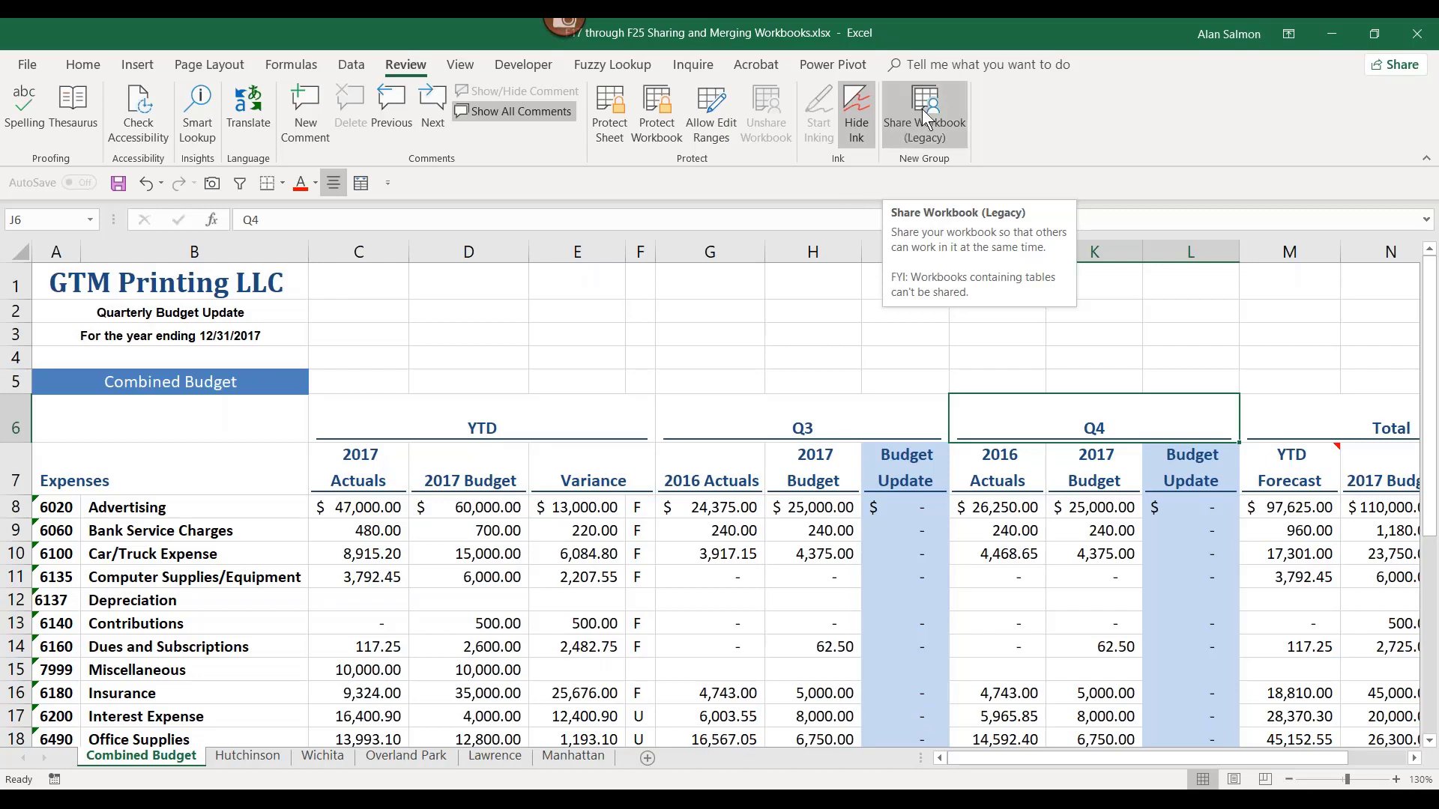
right_click(455, 75)
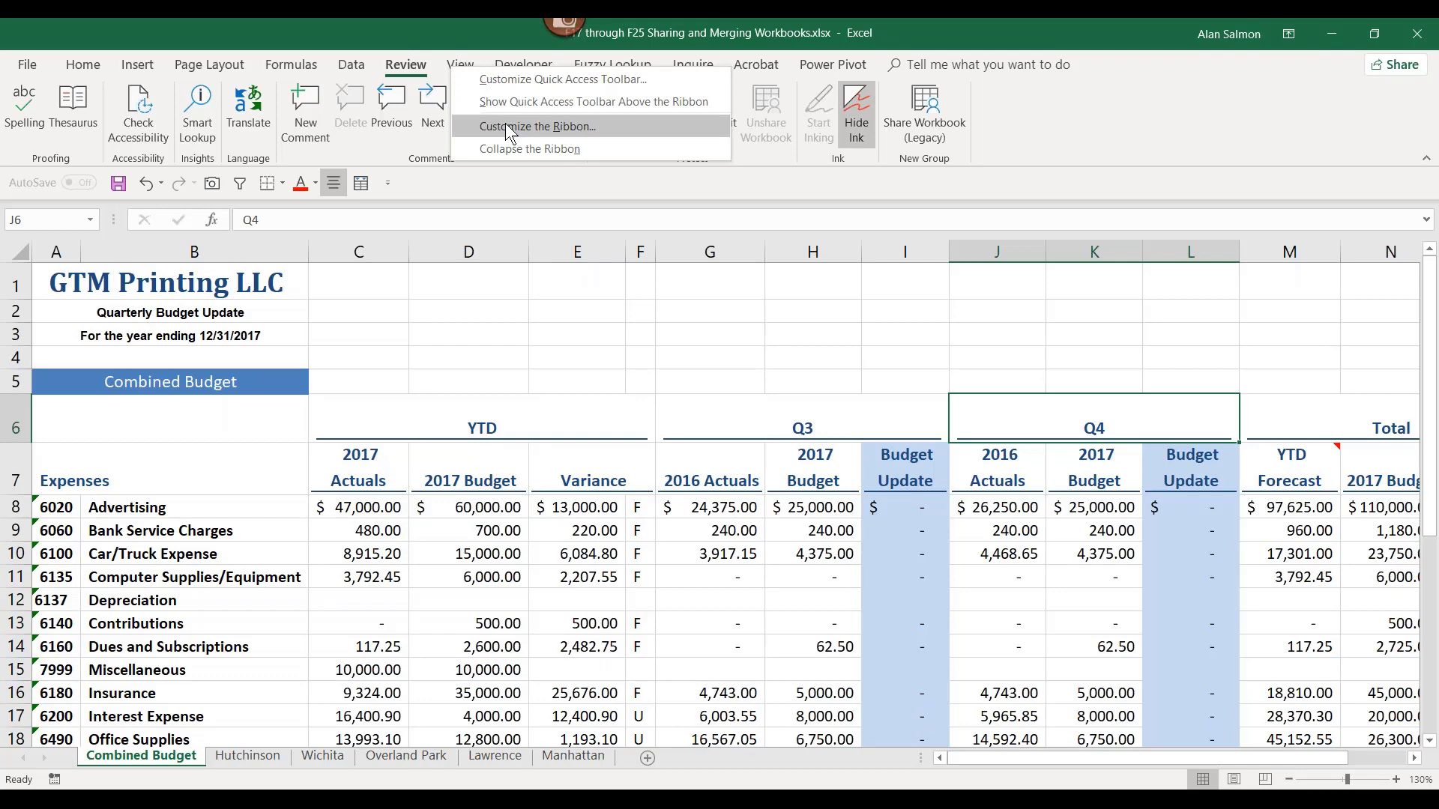
click(507, 126)
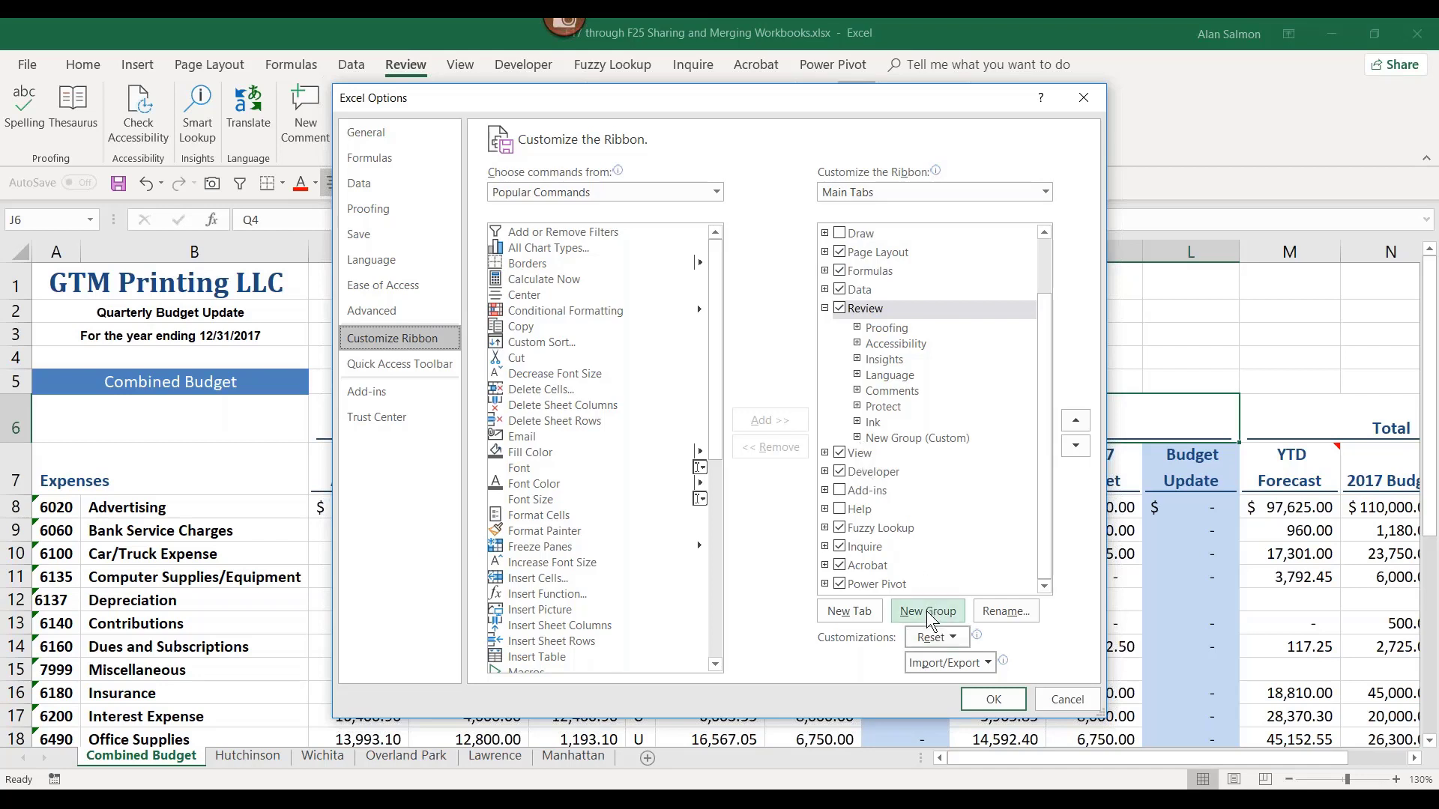
click(858, 437)
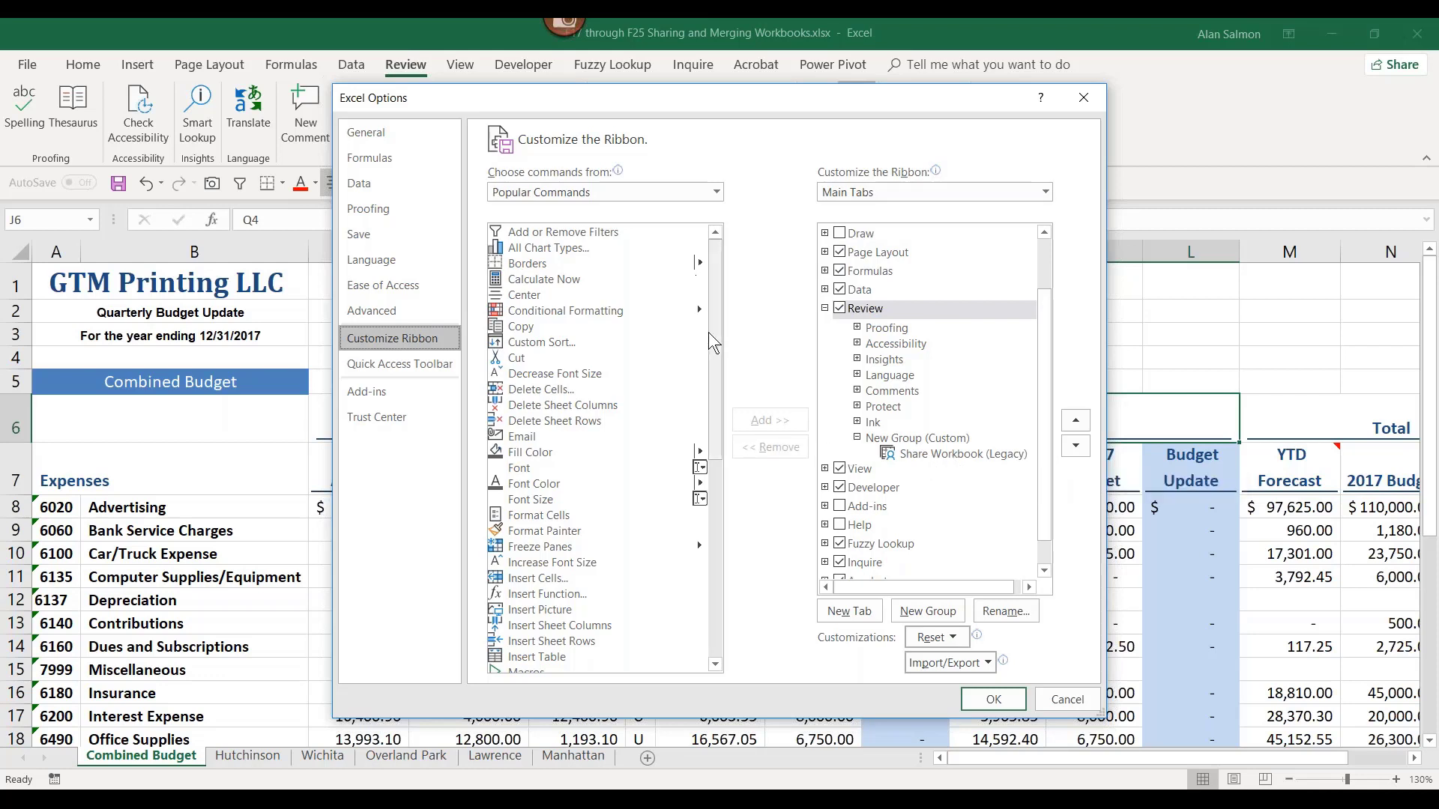
click(716, 192)
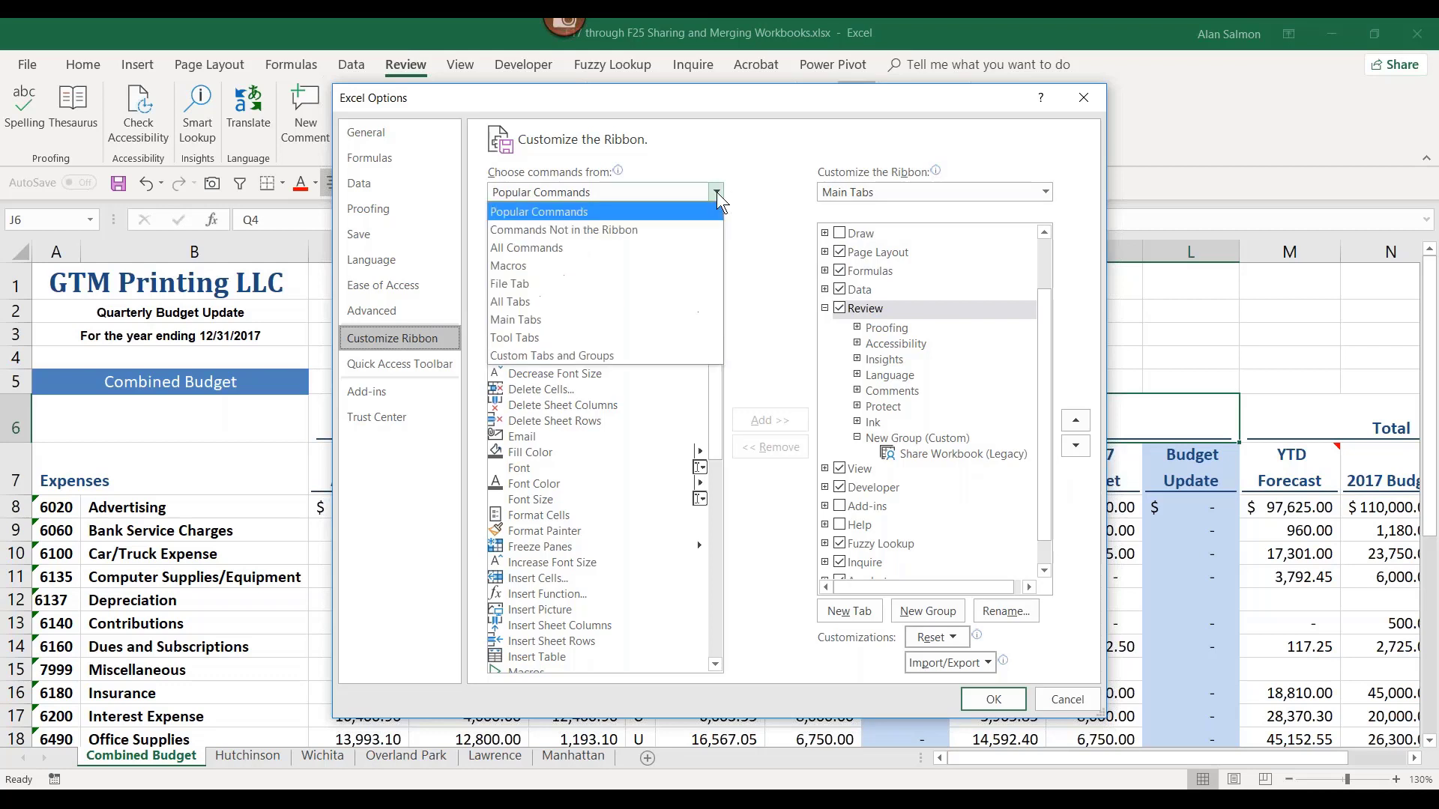
click(626, 248)
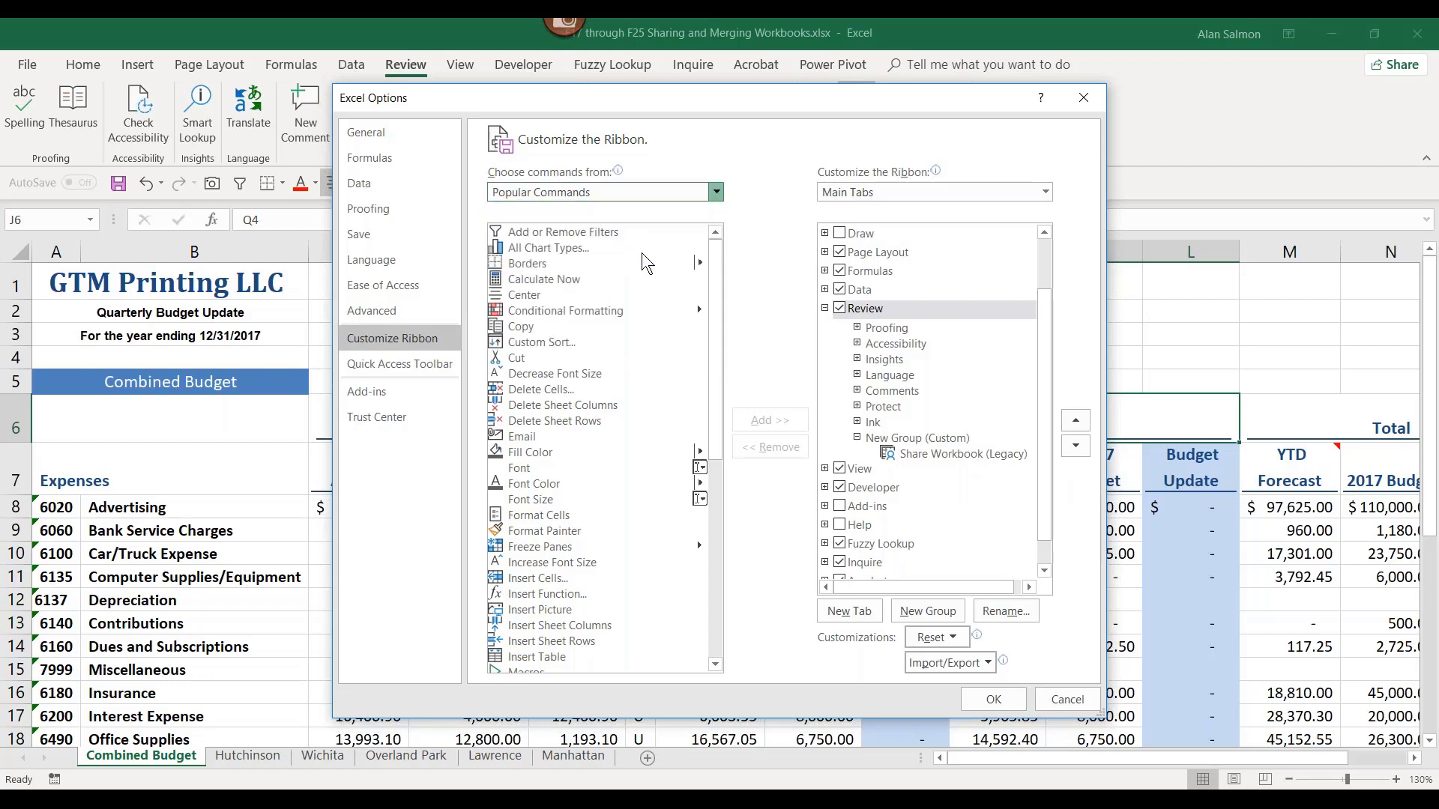
drag(710, 251, 731, 583)
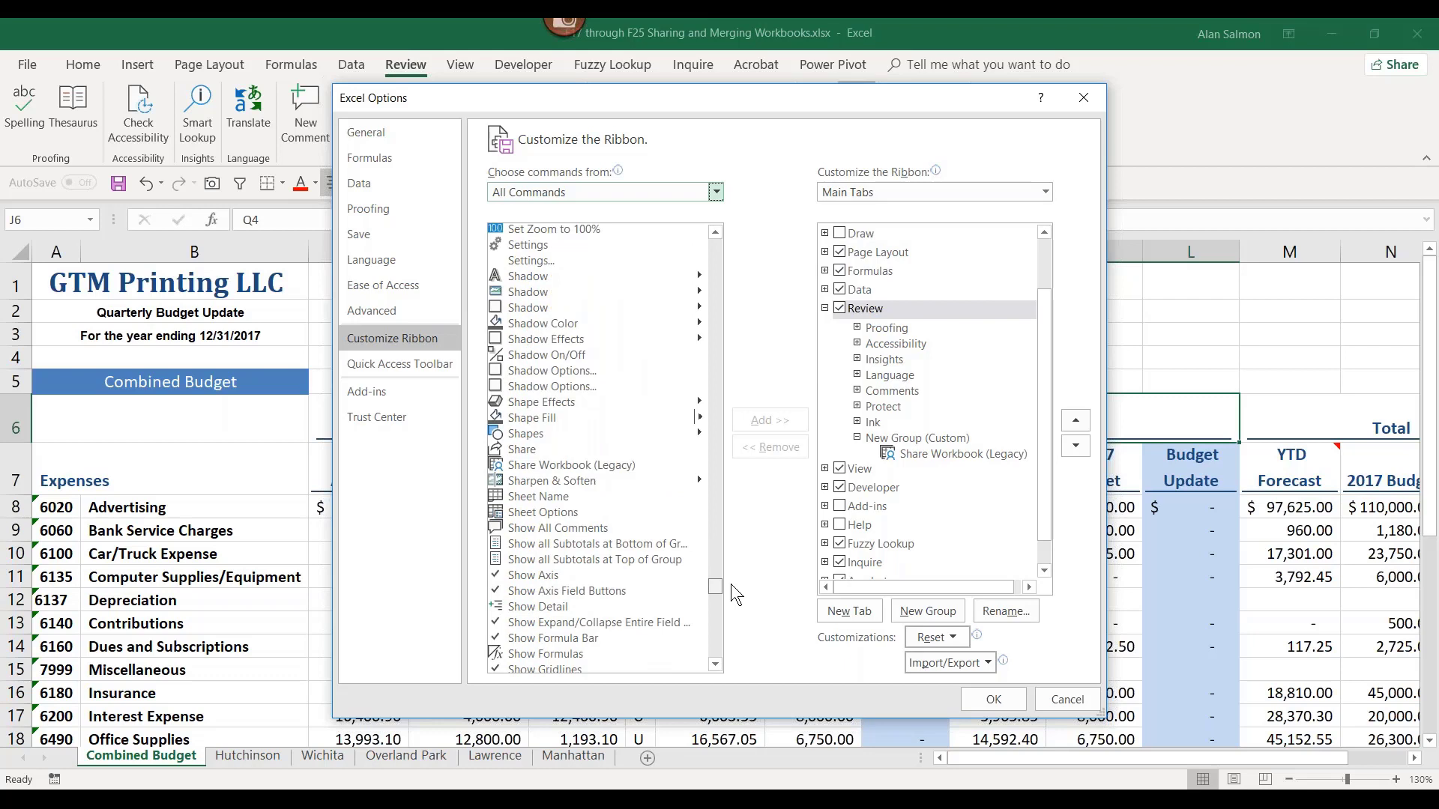
drag(731, 583, 727, 575)
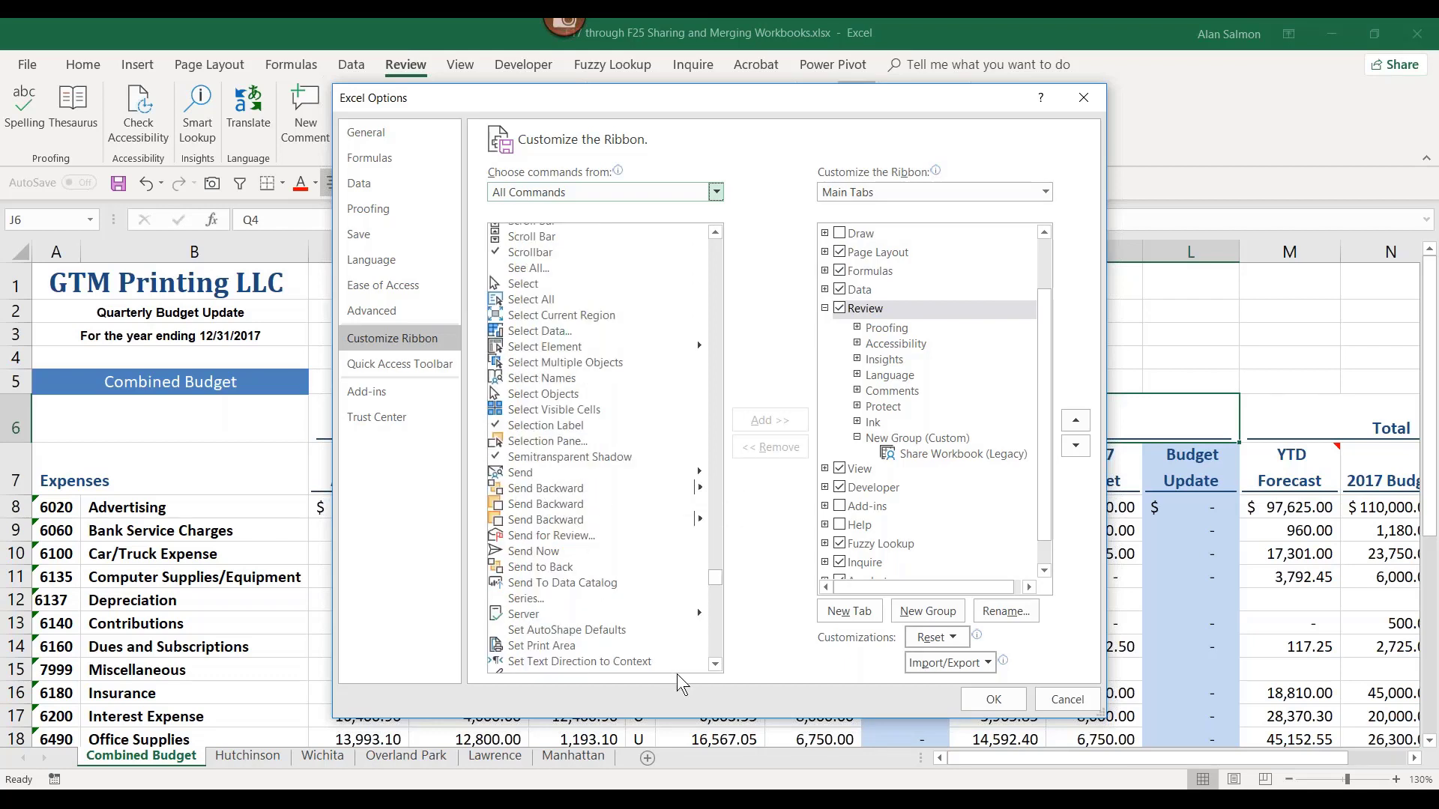
scroll(713, 673, down, 3)
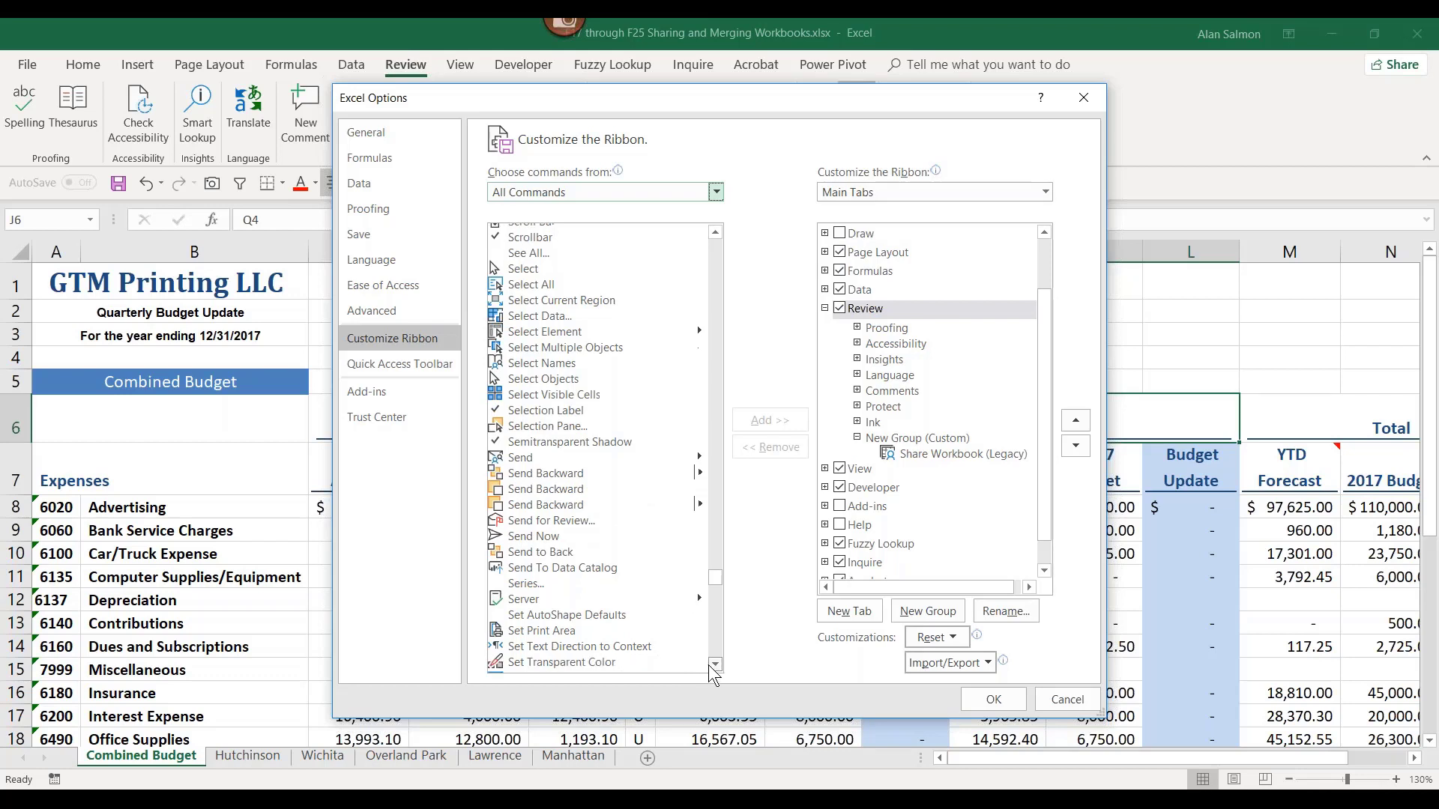
scroll(708, 672, down, 4)
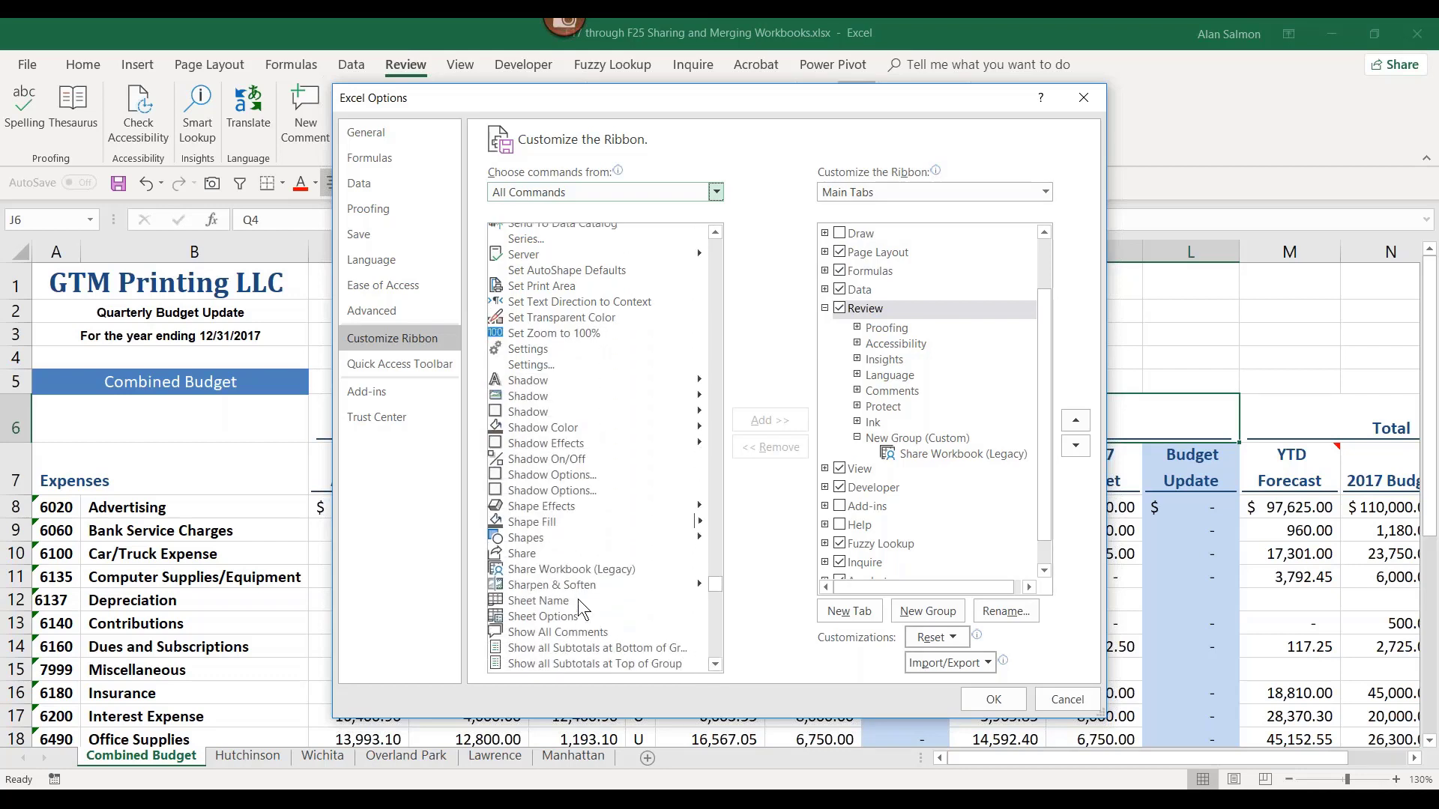
click(566, 569)
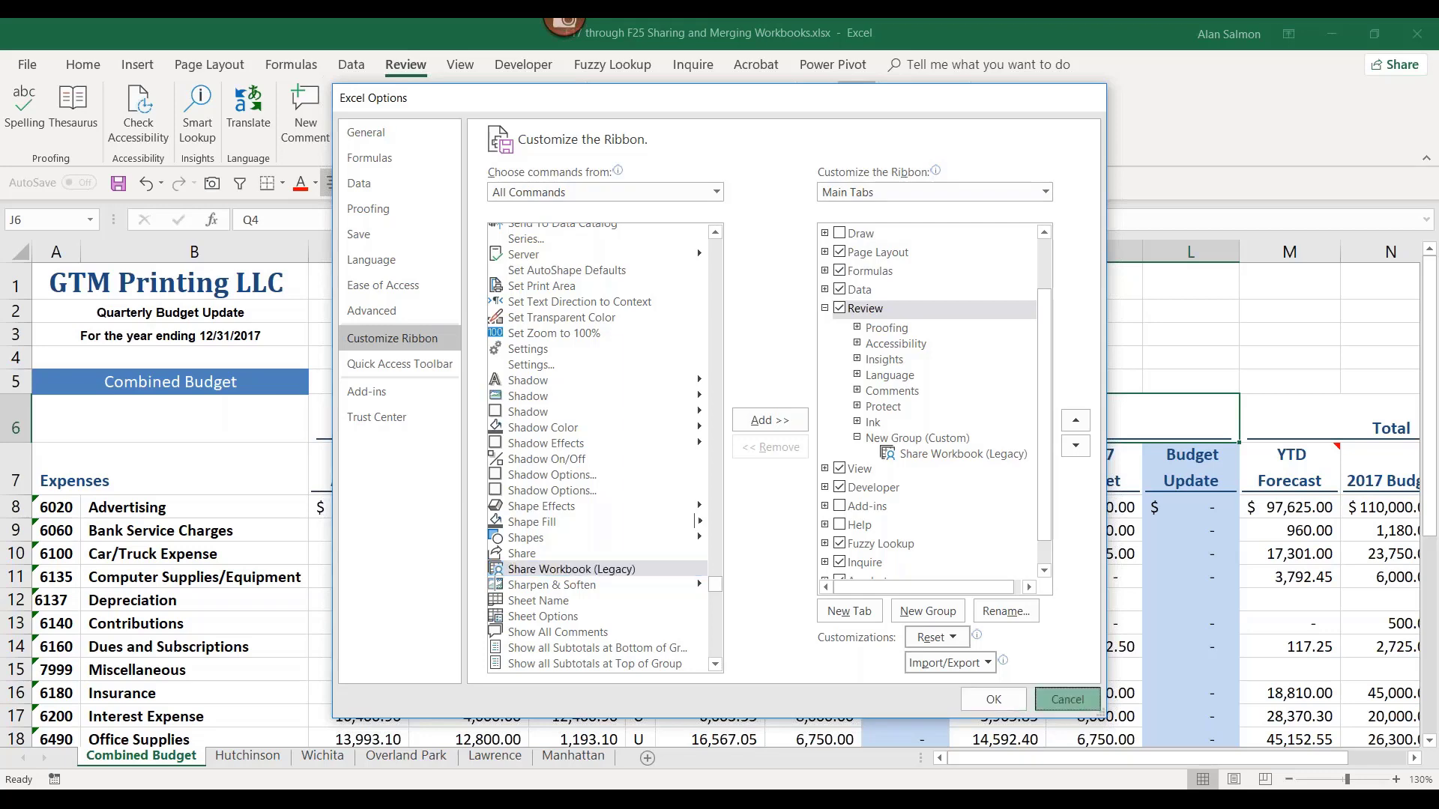
click(993, 699)
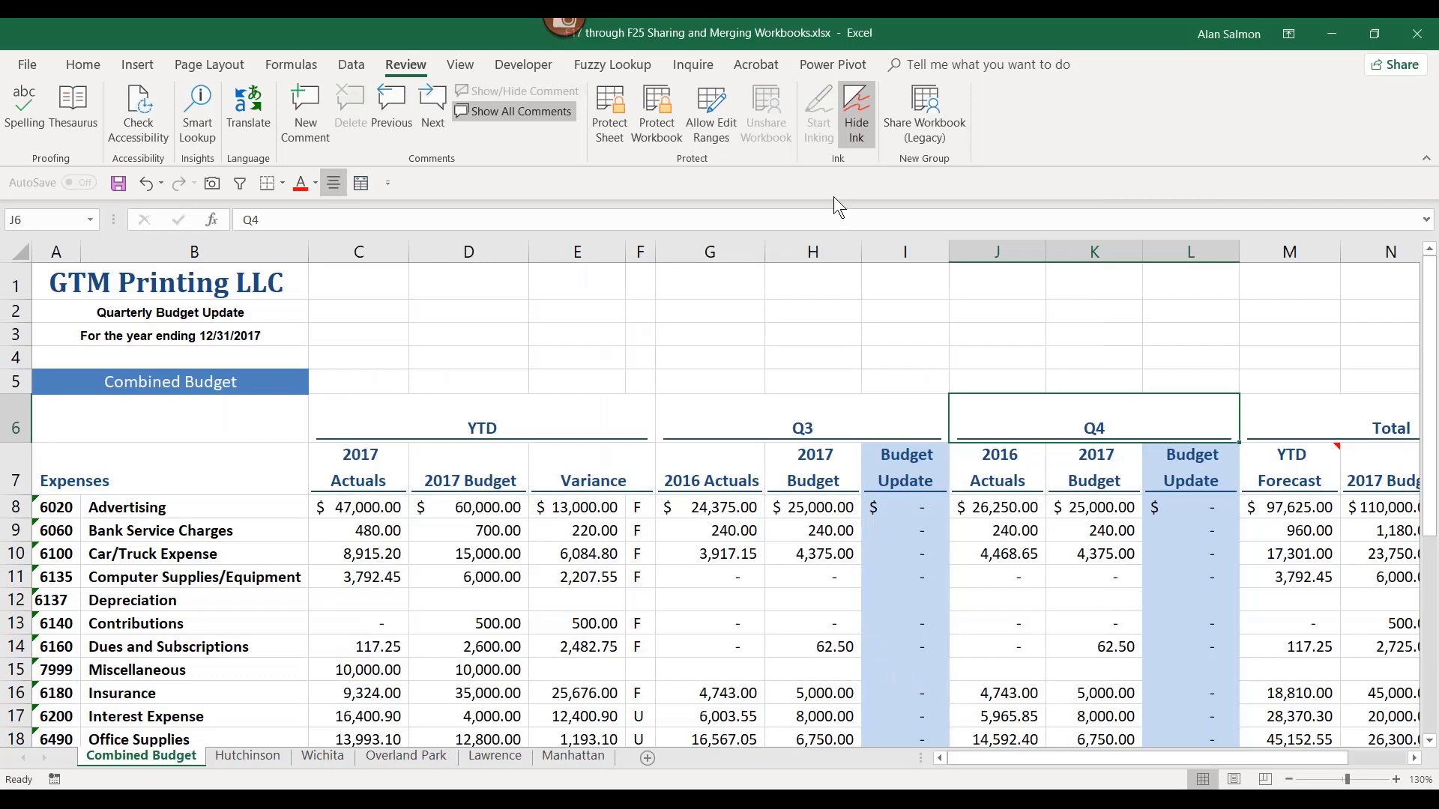
Step: Tick 'Use the old shared workbooks feature' in Share Workbook (Legacy), review Advanced settings, and accept
click(927, 111)
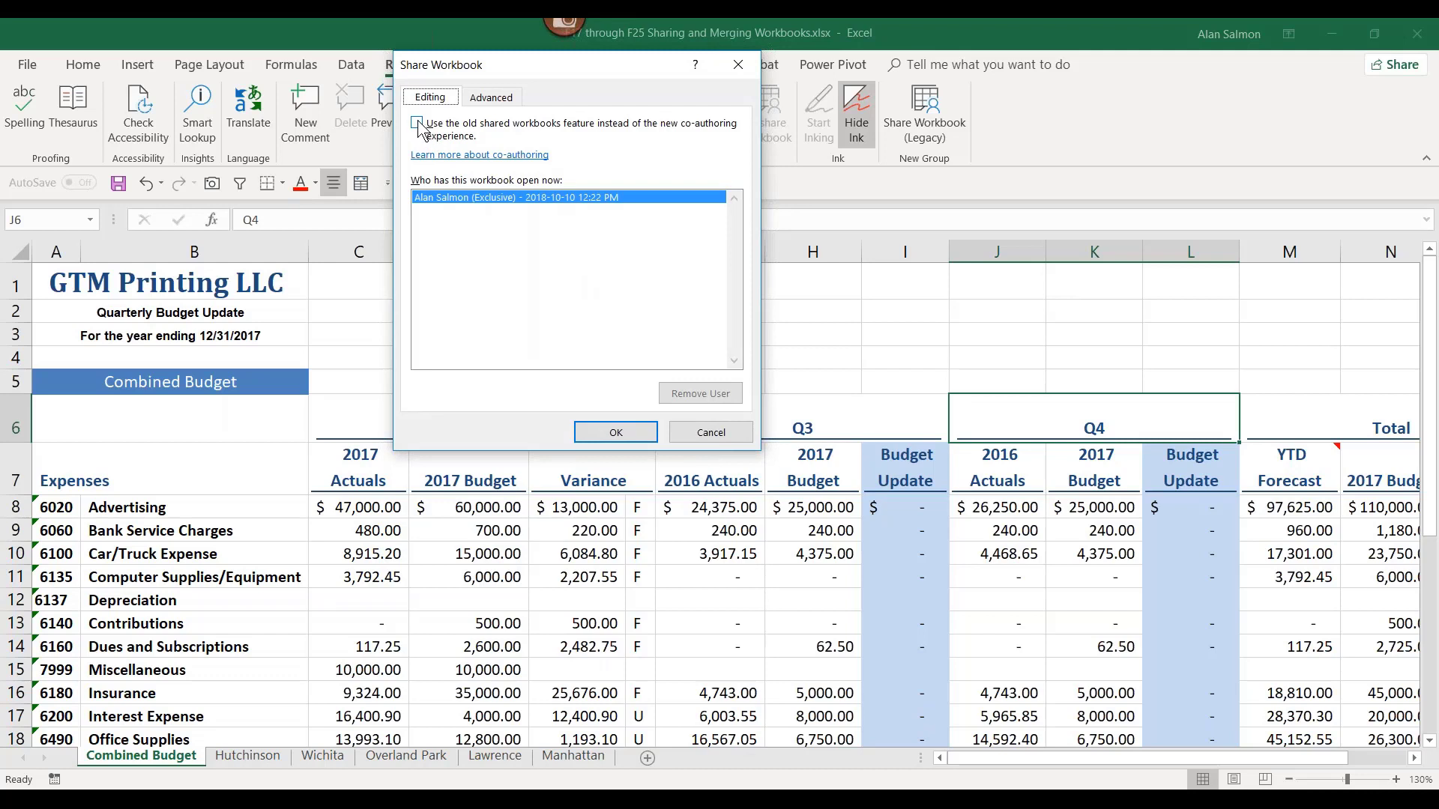
click(417, 123)
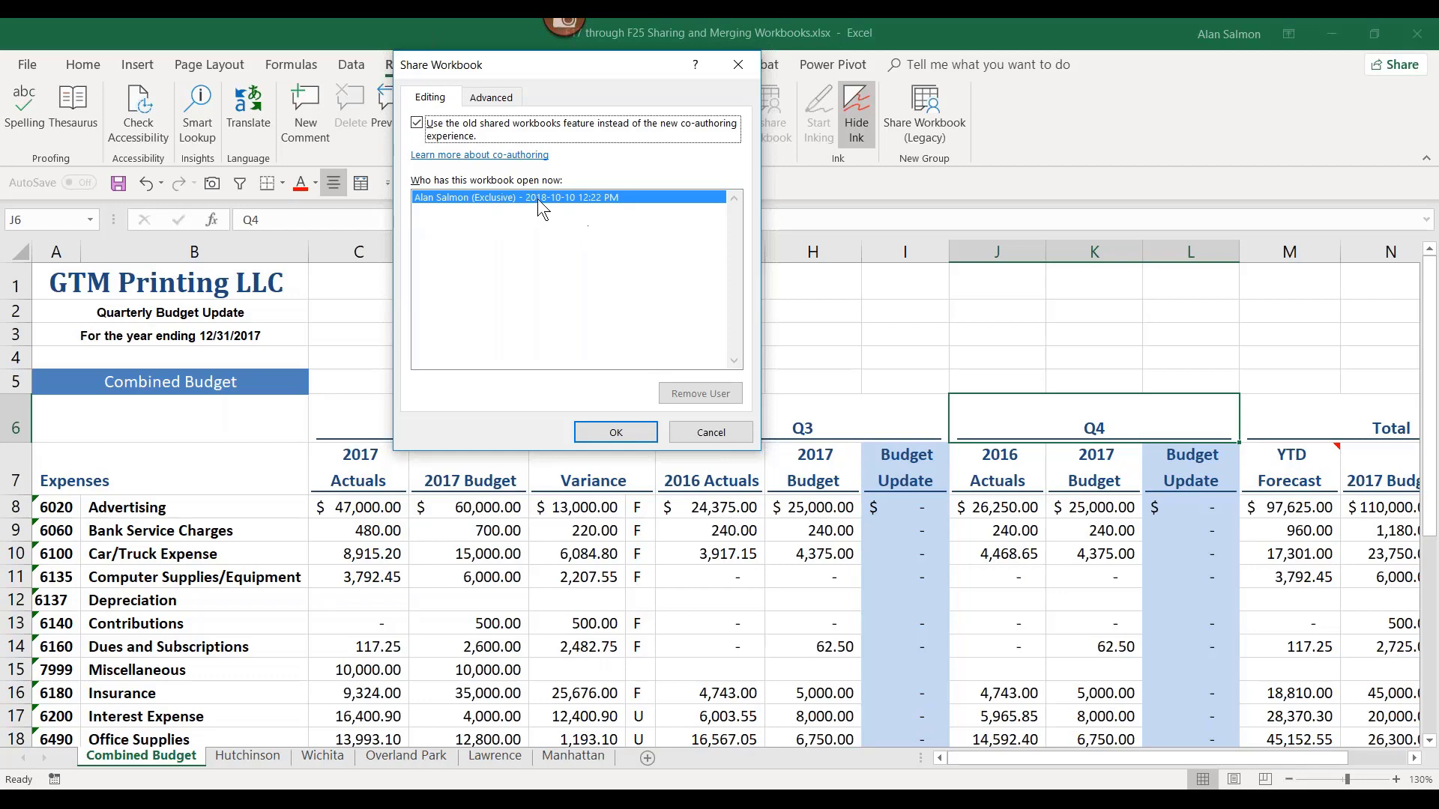
click(500, 100)
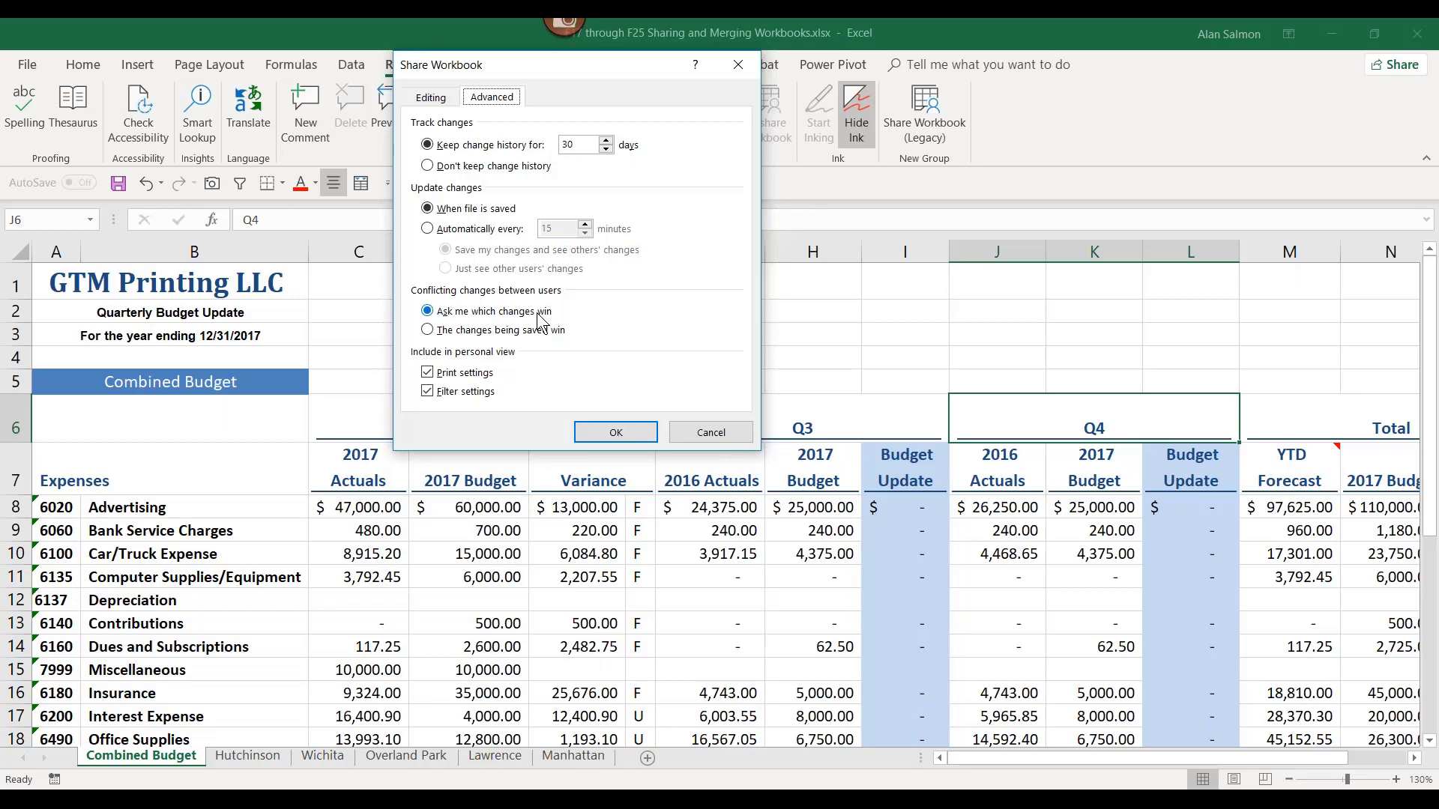
click(617, 431)
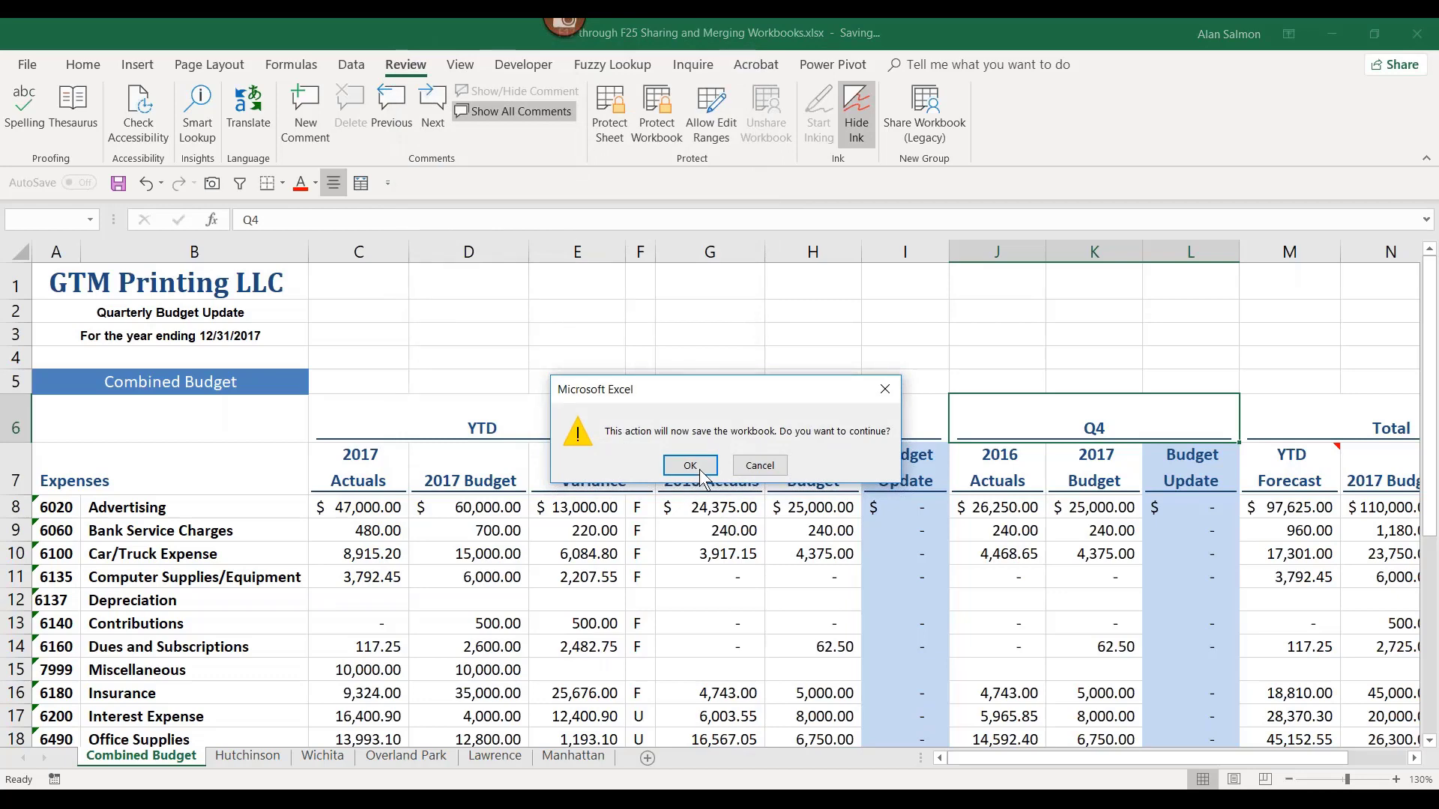
Step: Save the budget workbook as shared and keep legacy sharing turned on
click(689, 465)
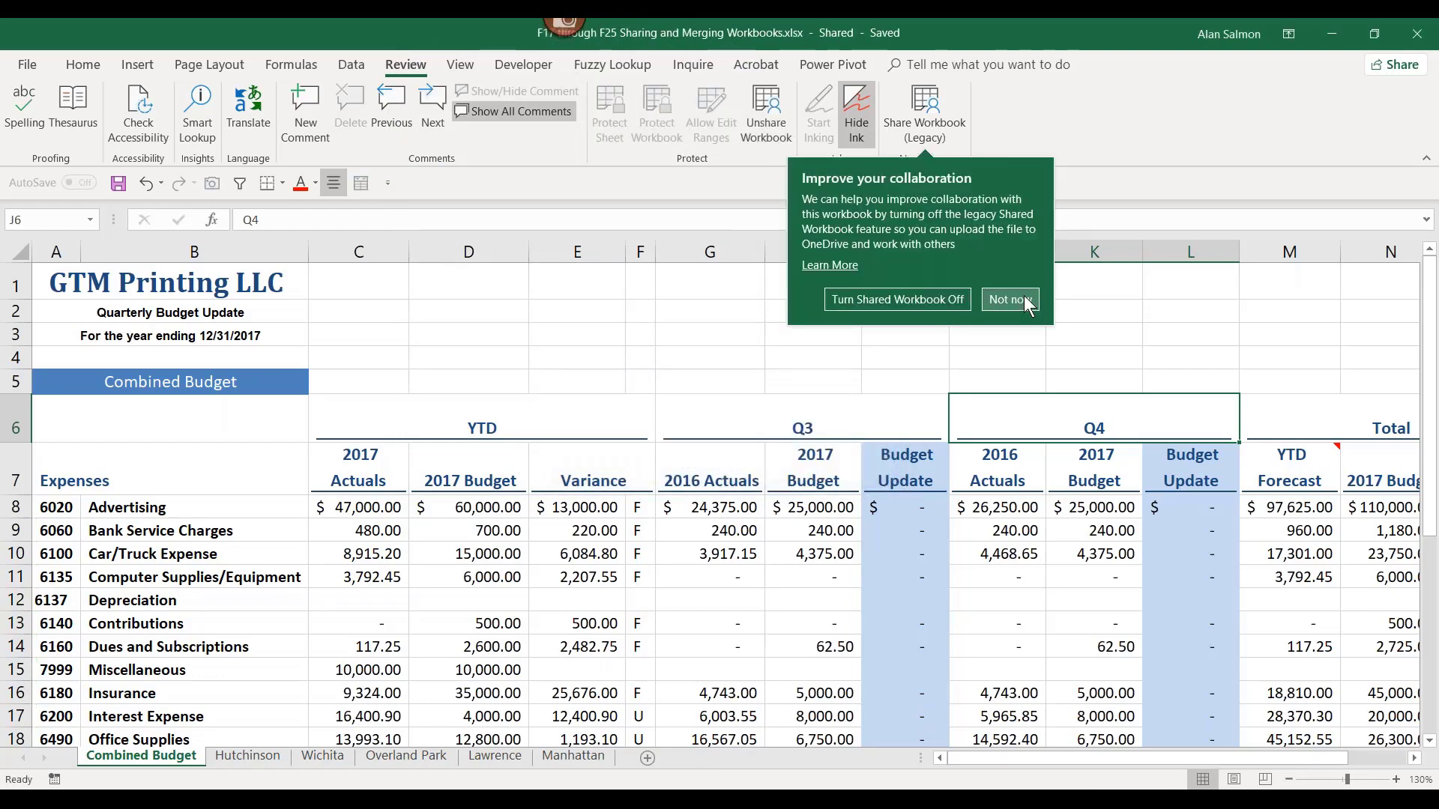
click(1011, 300)
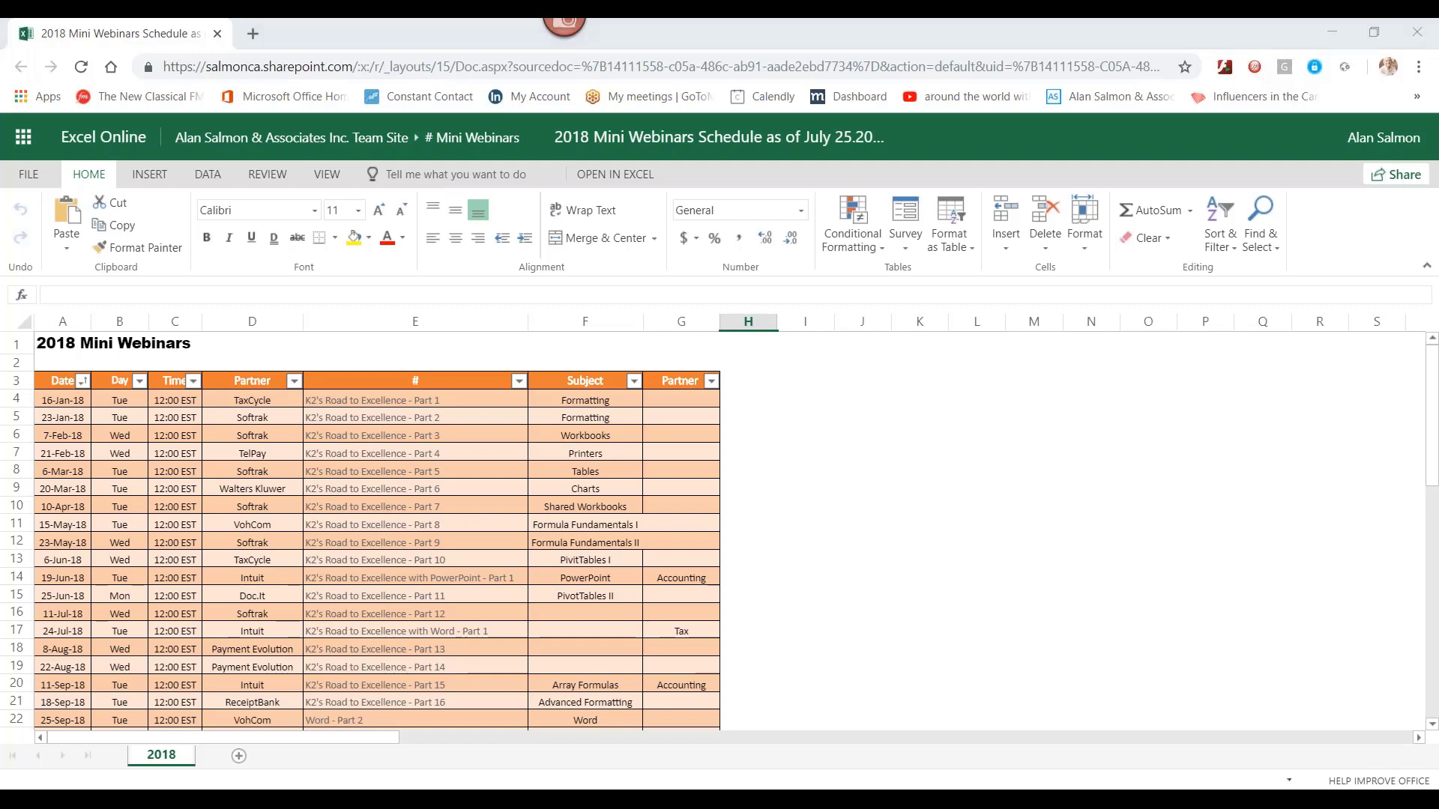
Step: Show the Share page for the 2018 Mini Webinars workbook in Excel Online's file menu
click(30, 174)
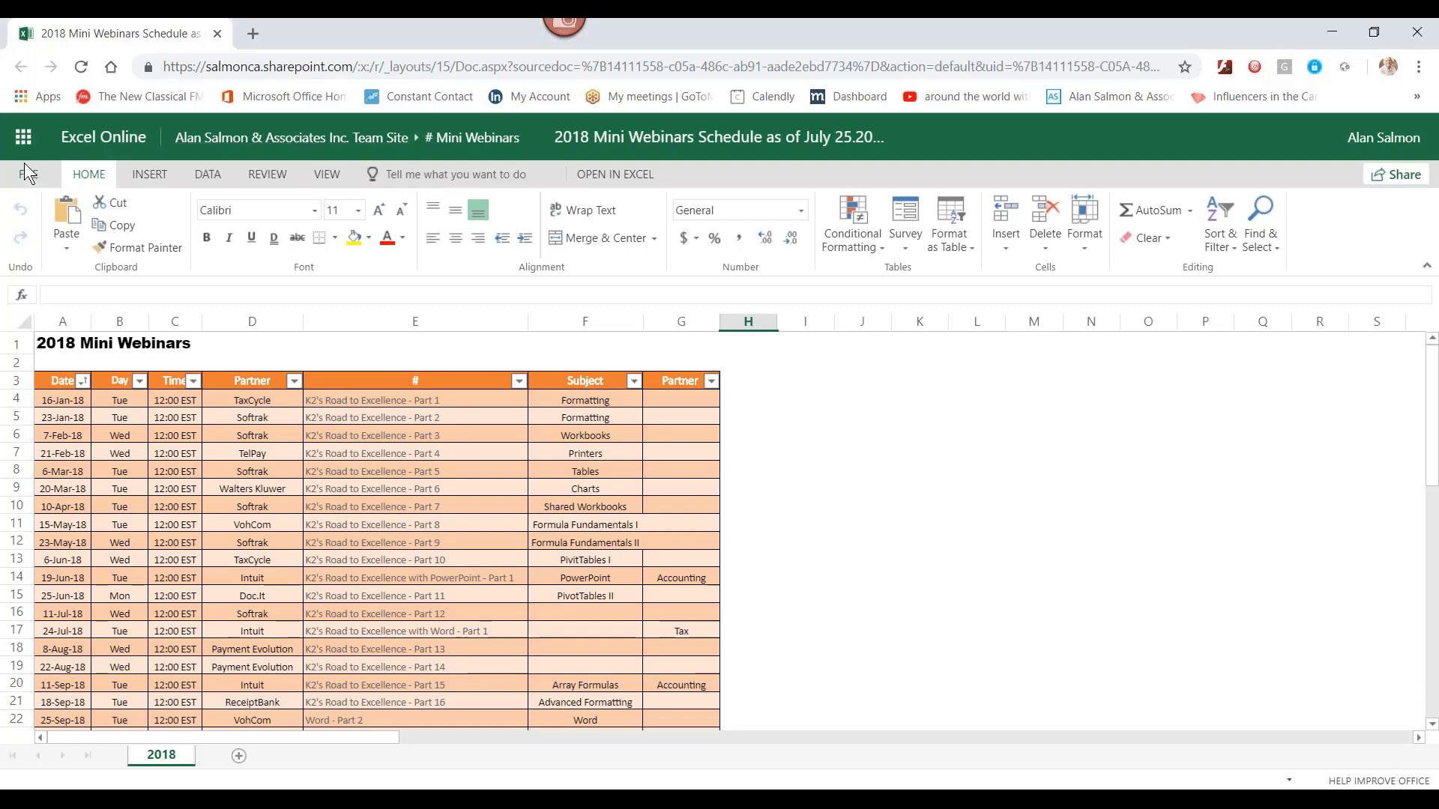
click(24, 162)
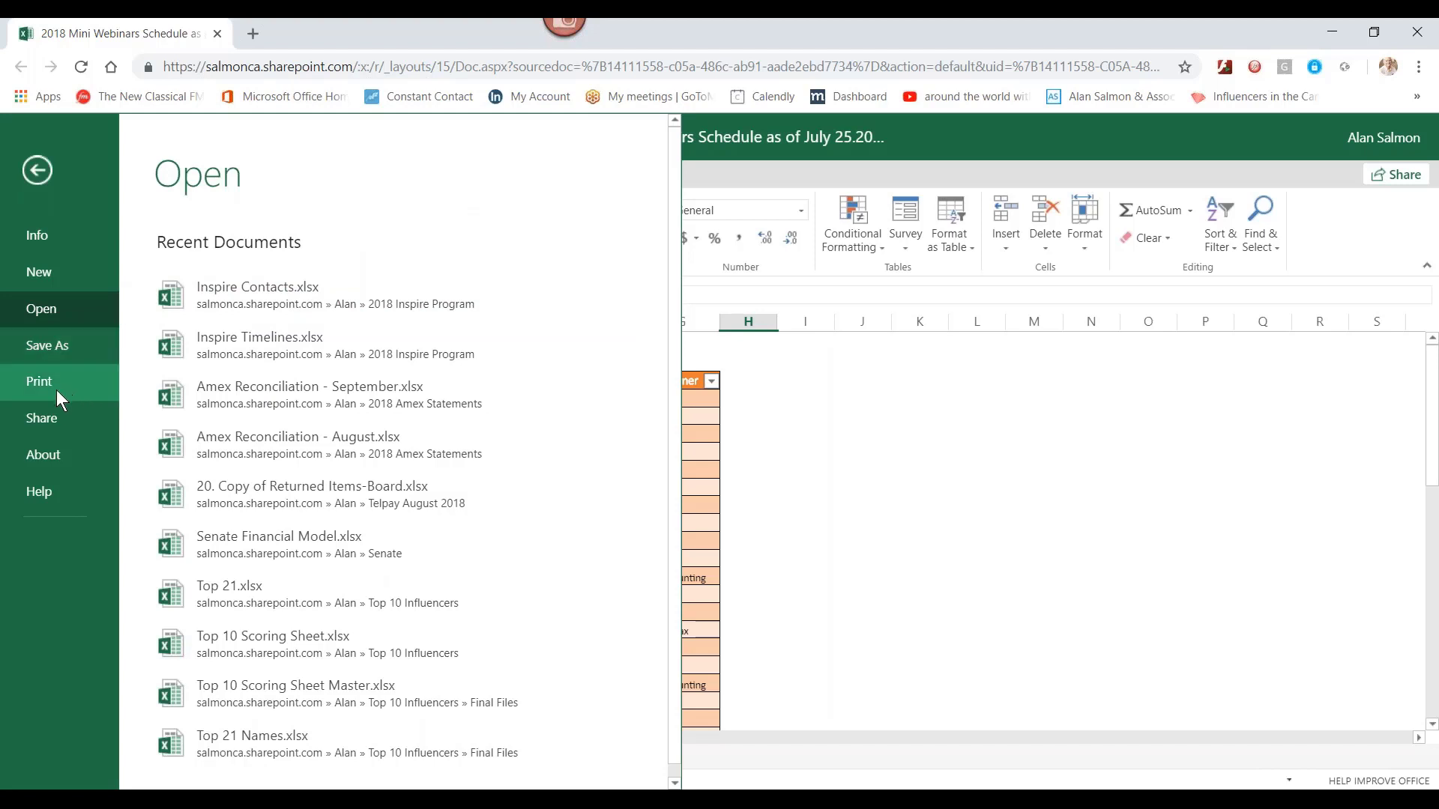
click(60, 417)
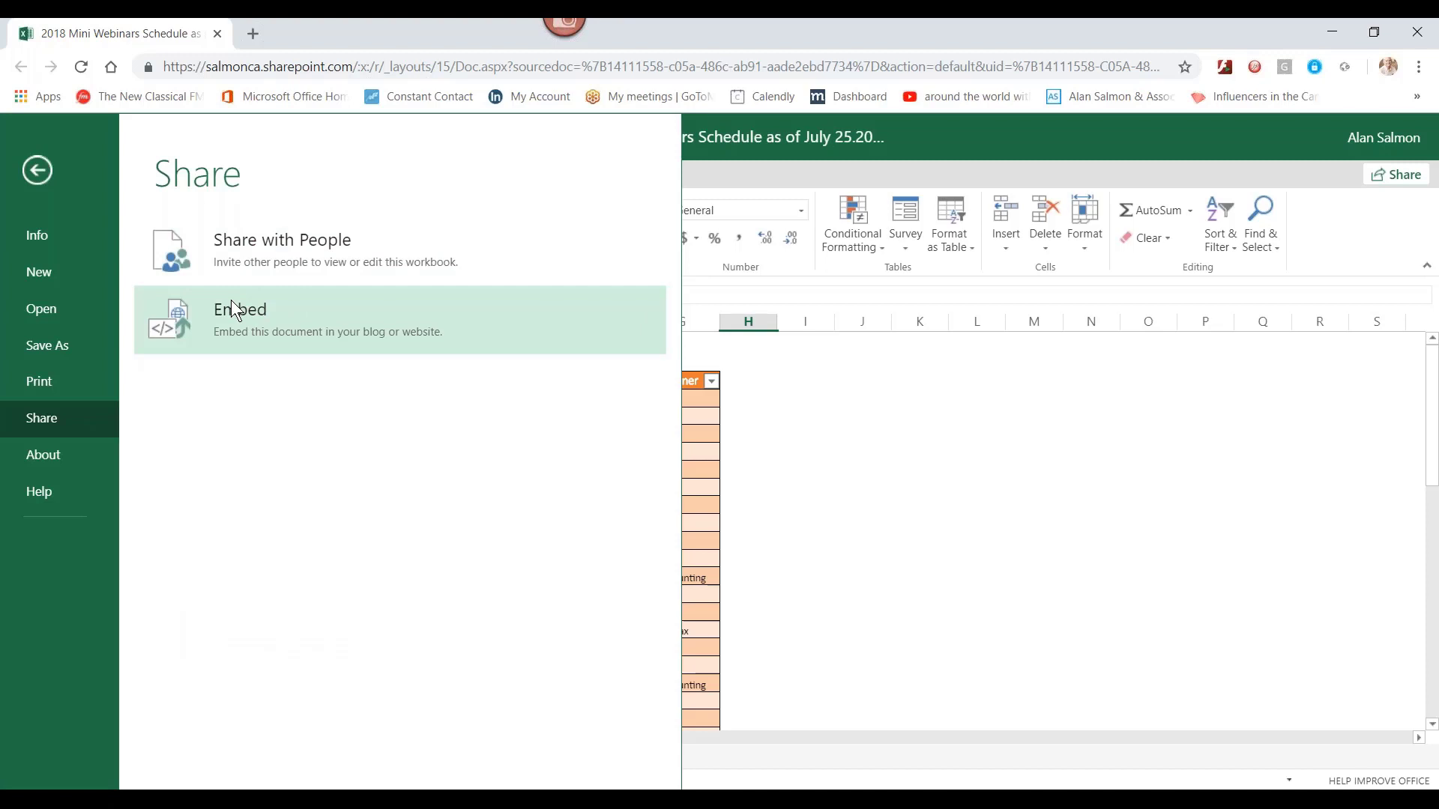
Step: Copy an edit link to the 2018 Mini Webinars workbook that anyone can use
click(254, 254)
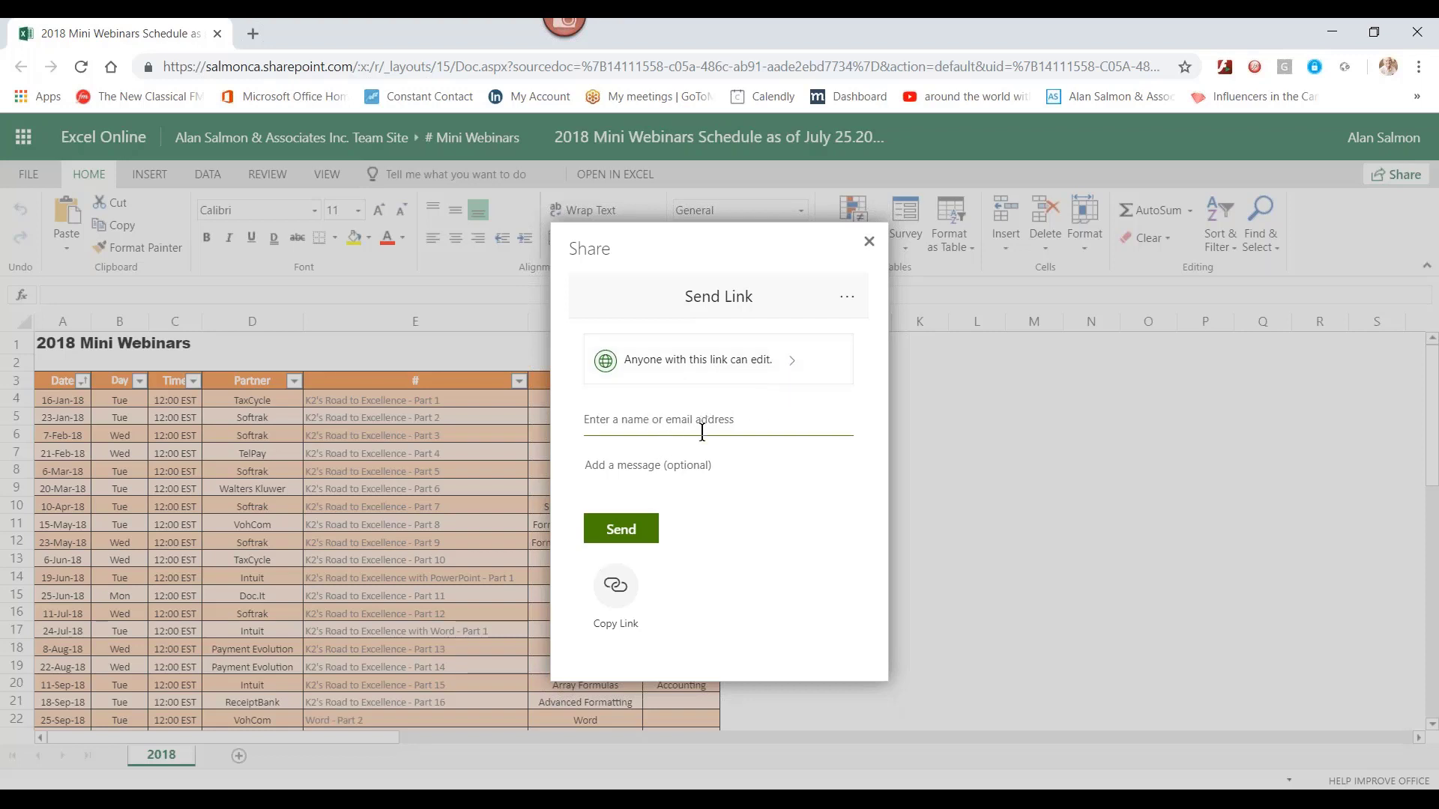
click(613, 589)
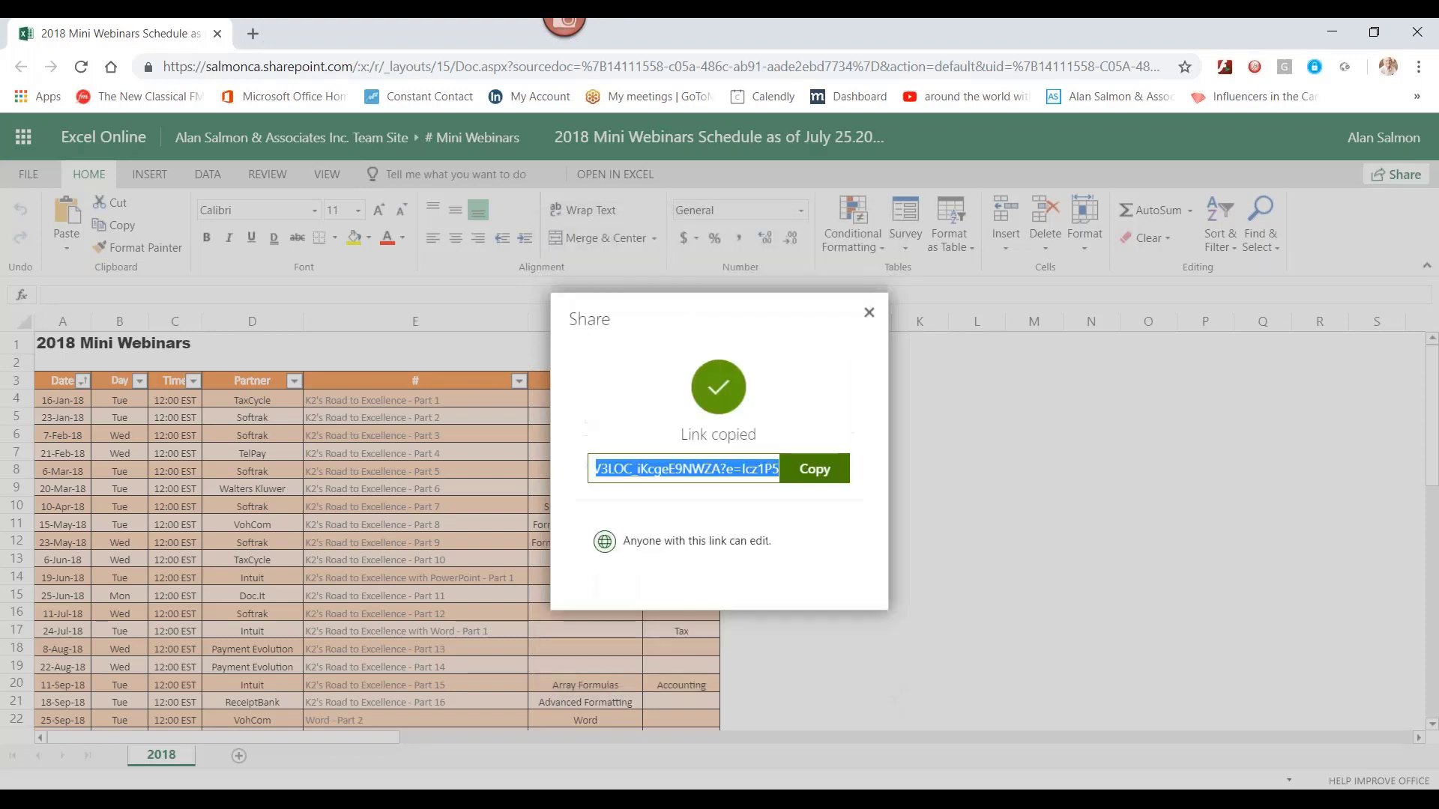
click(815, 472)
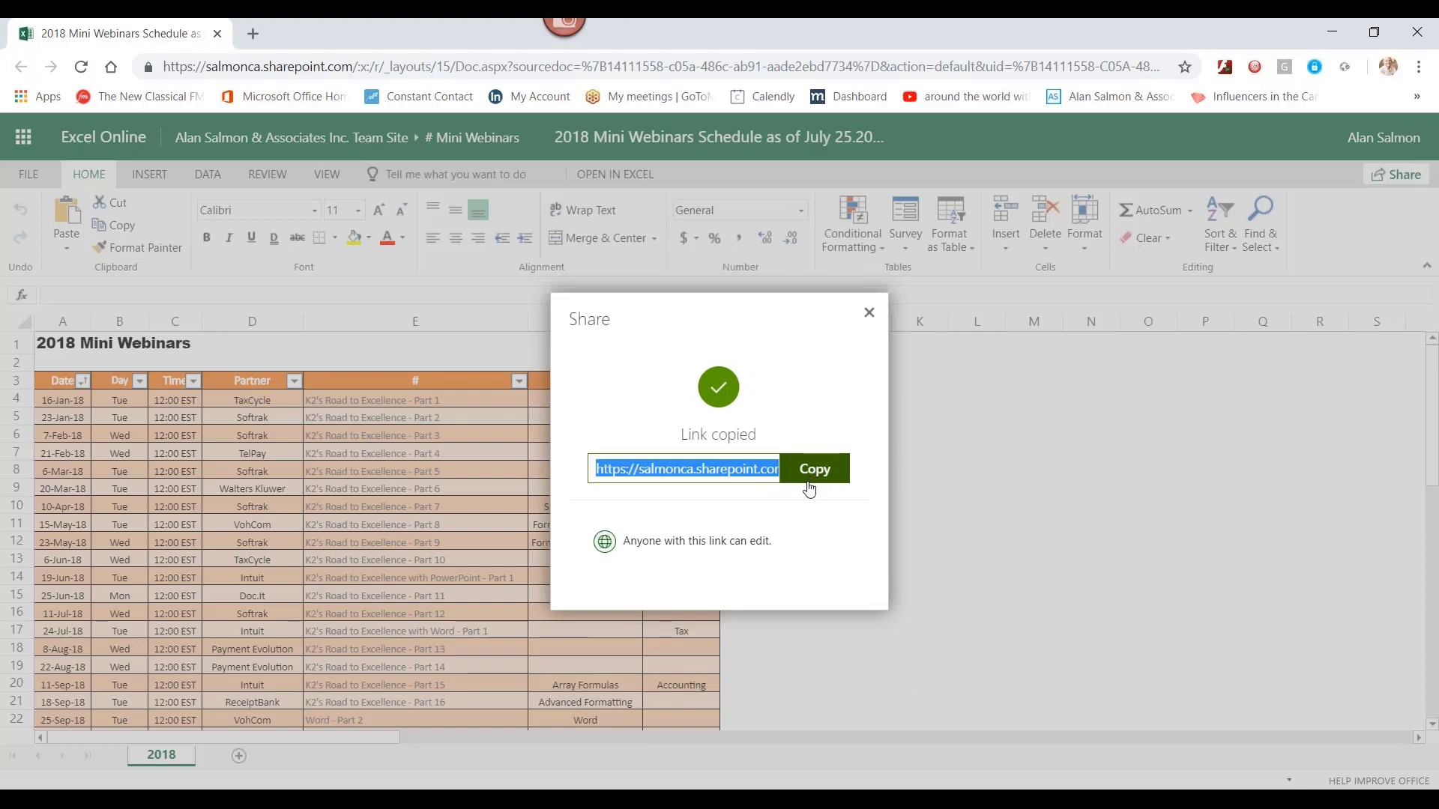